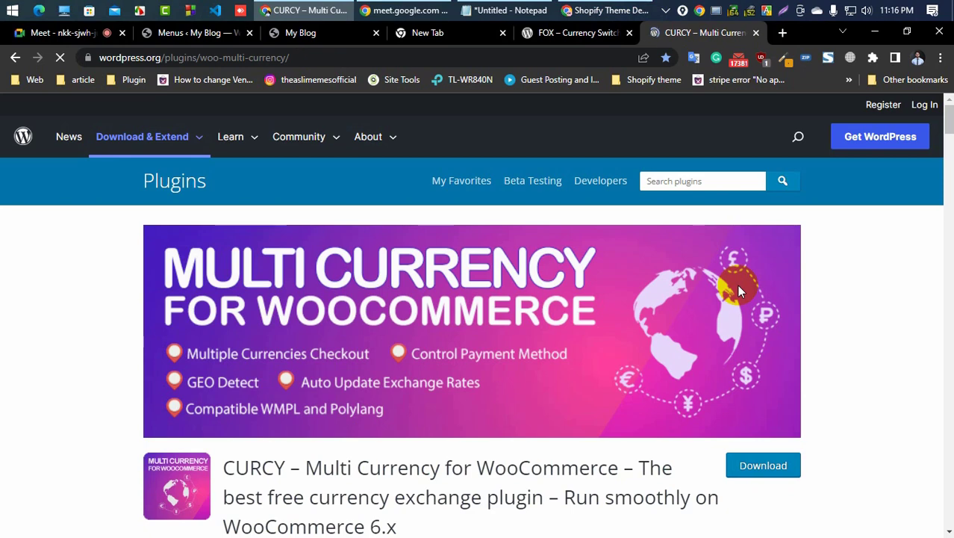
Step: Compare the CURCY and FOX currency switcher plugin pages, then glance at the store front and the Menus screen
scroll(237, 311, "down", 2)
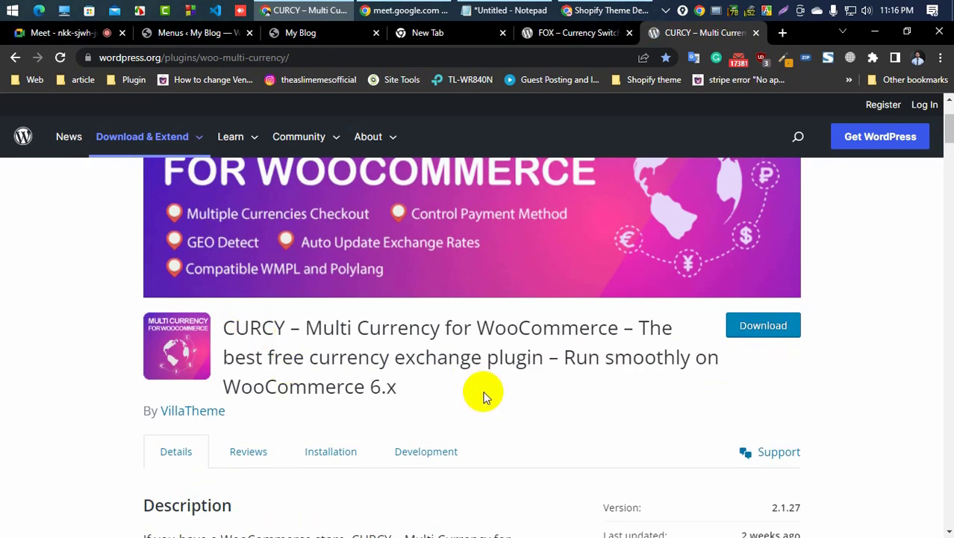
scroll(2, 425, "down", 9)
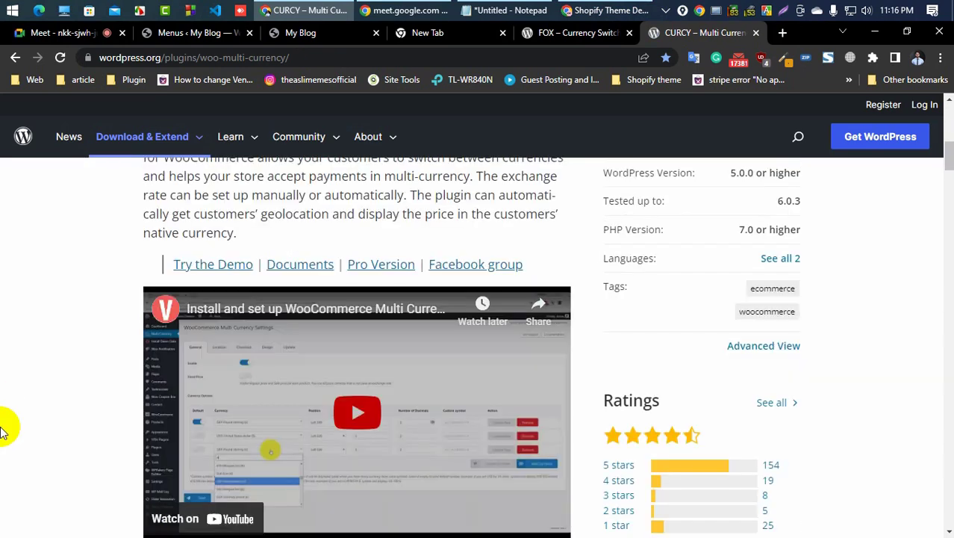
scroll(2, 430, "up", 10)
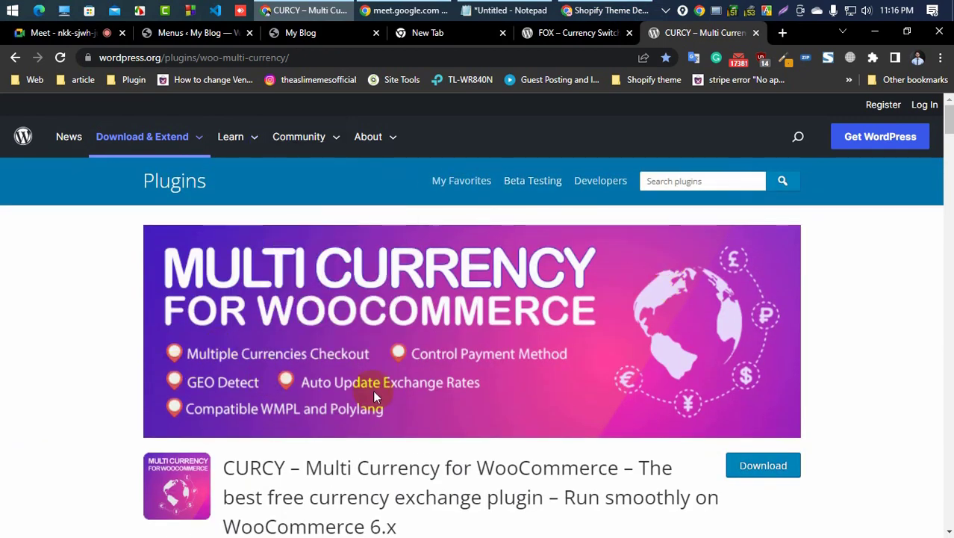
left_click(560, 33)
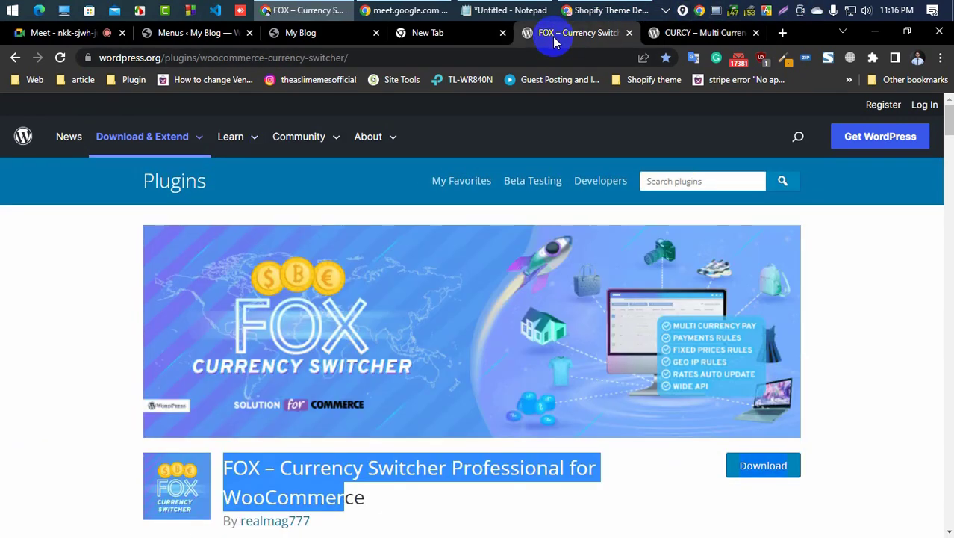
left_click(444, 41)
left_click(313, 33)
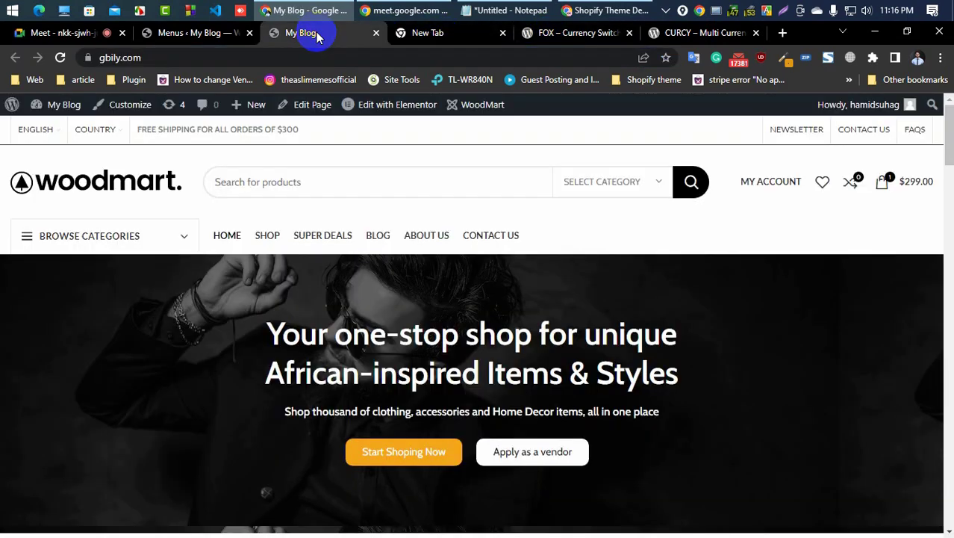
left_click(202, 33)
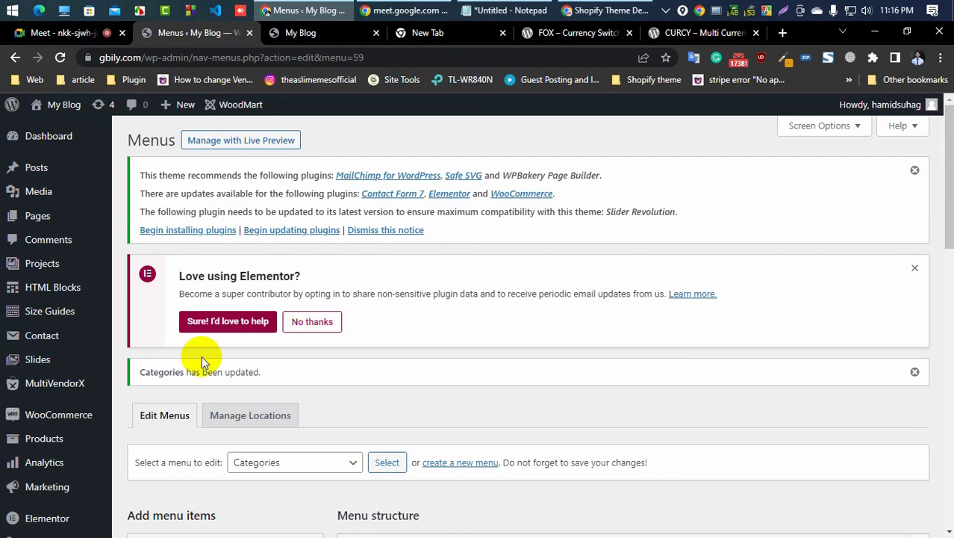
Step: Open the Add New Plugins page from the dashboard, leaving the Menus editor without saving
scroll(199, 357, "down", 5)
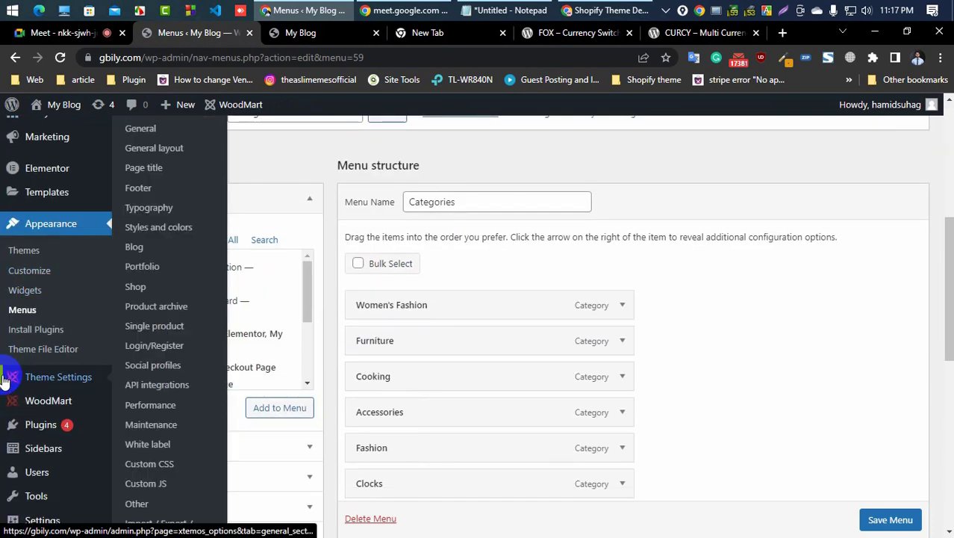
scroll(4, 323, "down", 2)
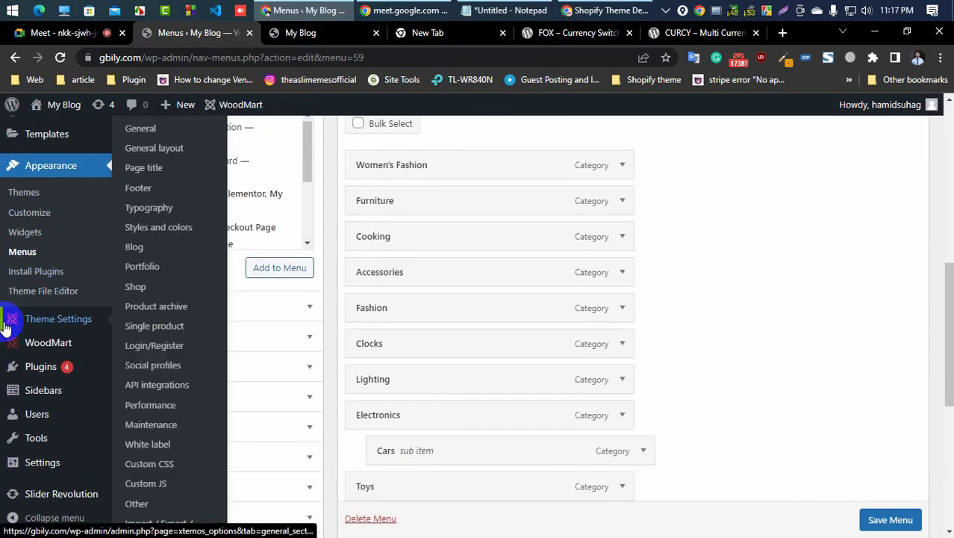
mouse_move(20, 366)
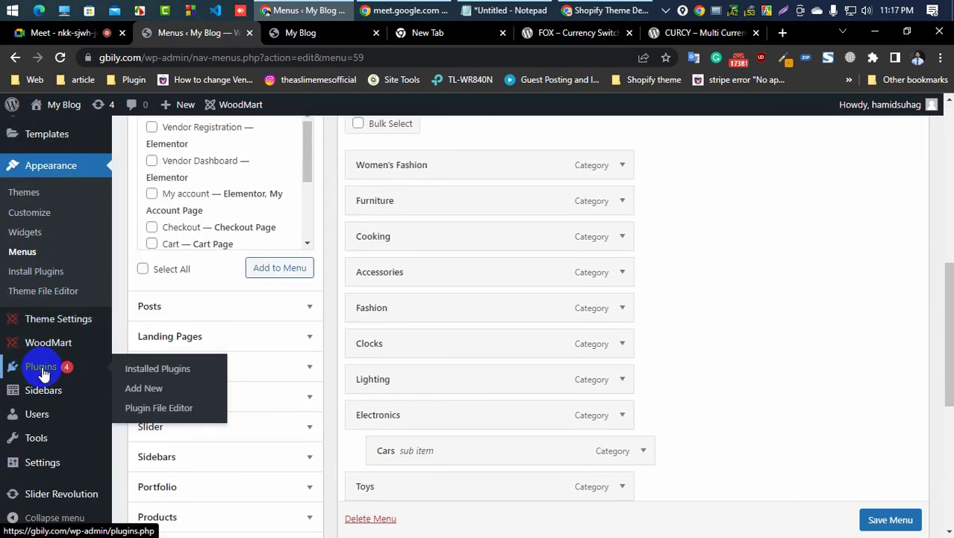
left_click(146, 388)
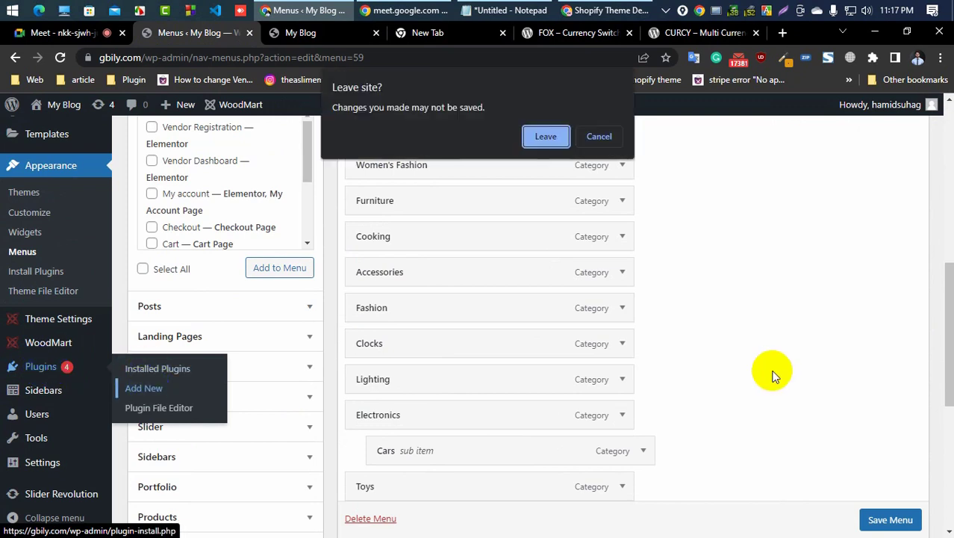
left_click(547, 137)
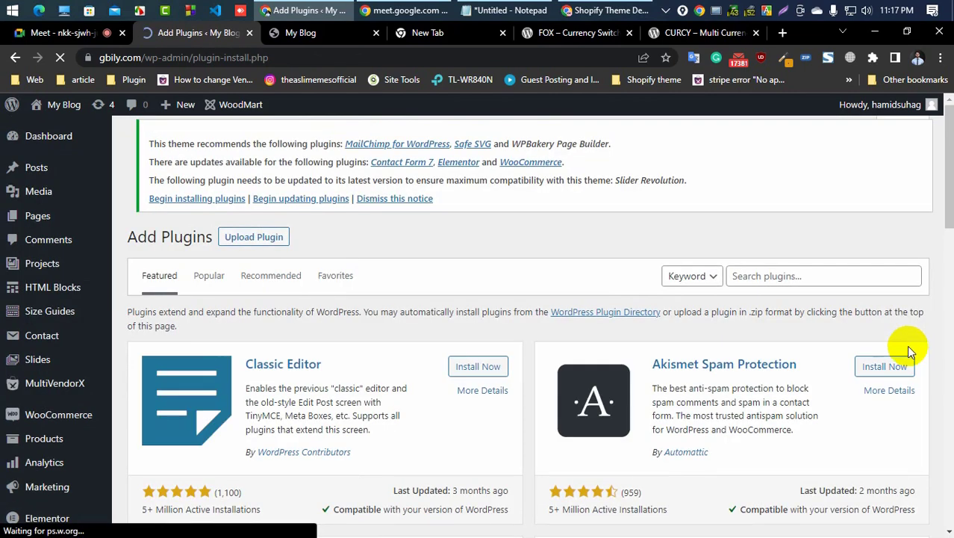
Step: Copy the name FOX from the FOX – Currency Switcher Professional plugin page
left_click(578, 39)
left_click(281, 478)
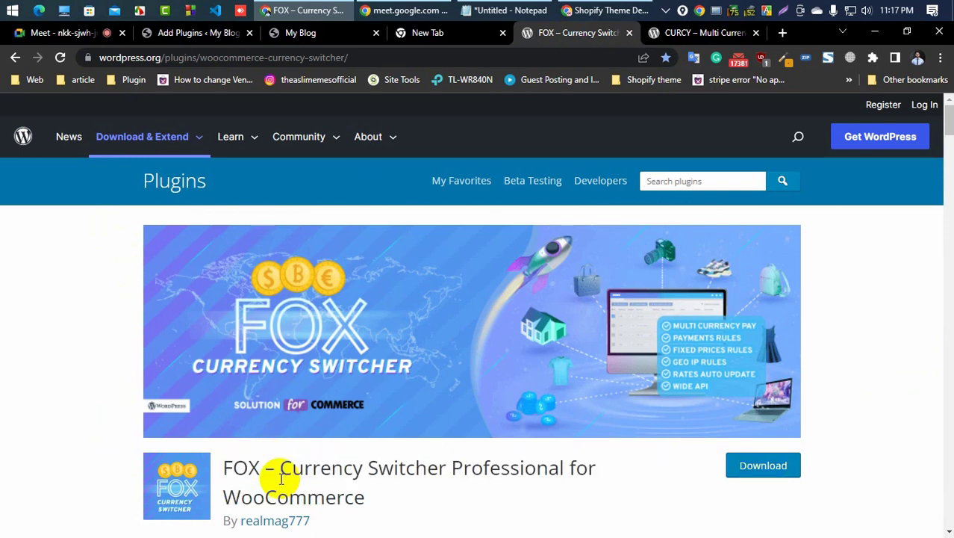
double_click(239, 469)
key("ctrl+c")
right_click(242, 470)
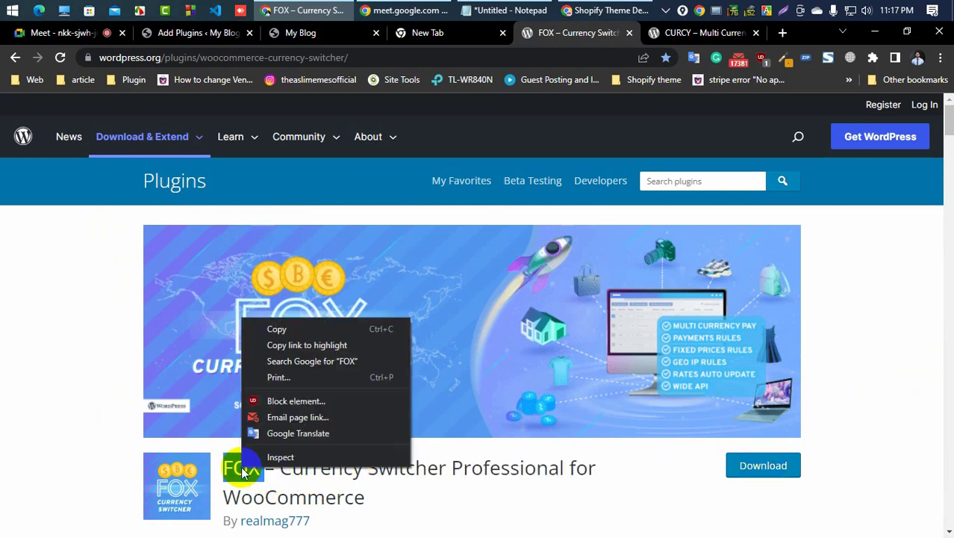
left_click(283, 329)
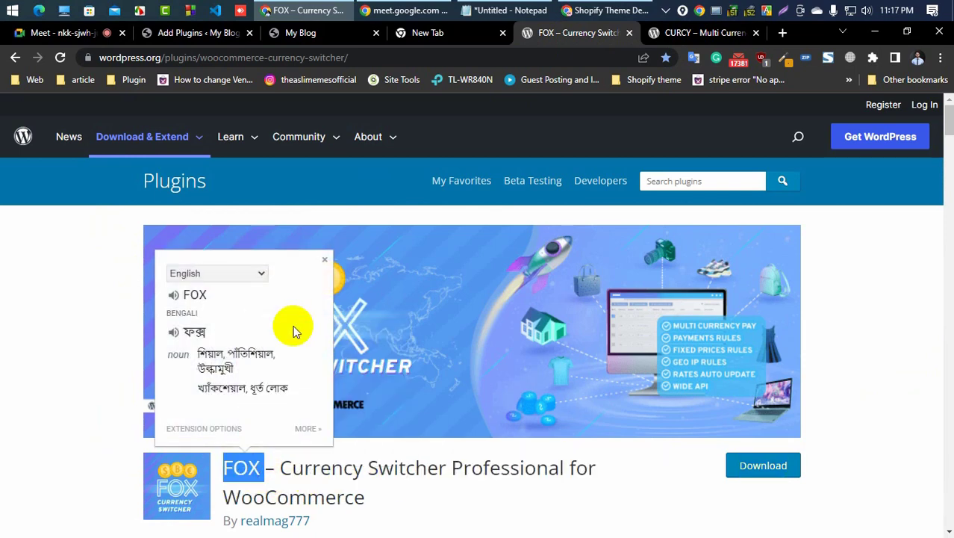
Step: Search the plugin directory in the dashboard for FOX
left_click(220, 34)
left_click(749, 273)
key("ctrl+v")
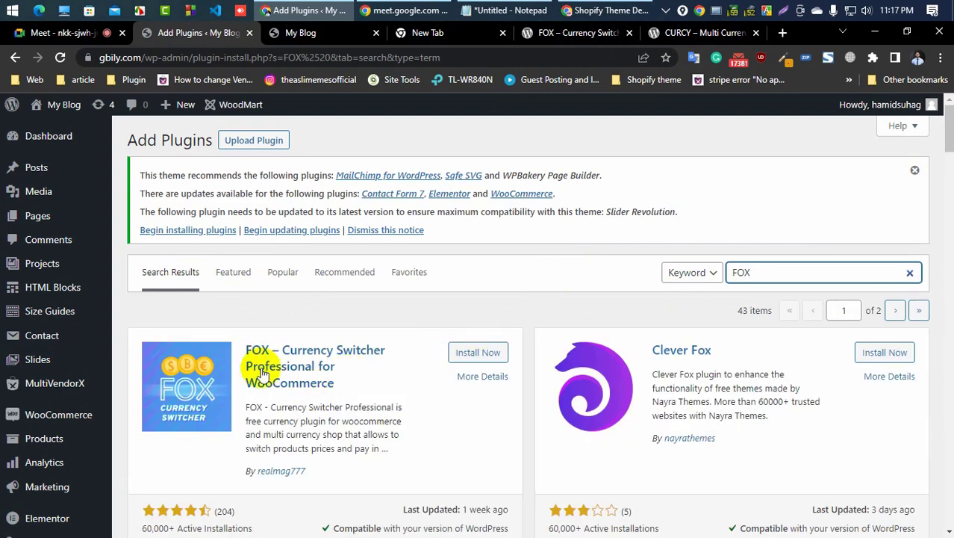
Step: Install and activate the FOX – Currency Switcher Professional for WooCommerce plugin
scroll(243, 340, "down", 2)
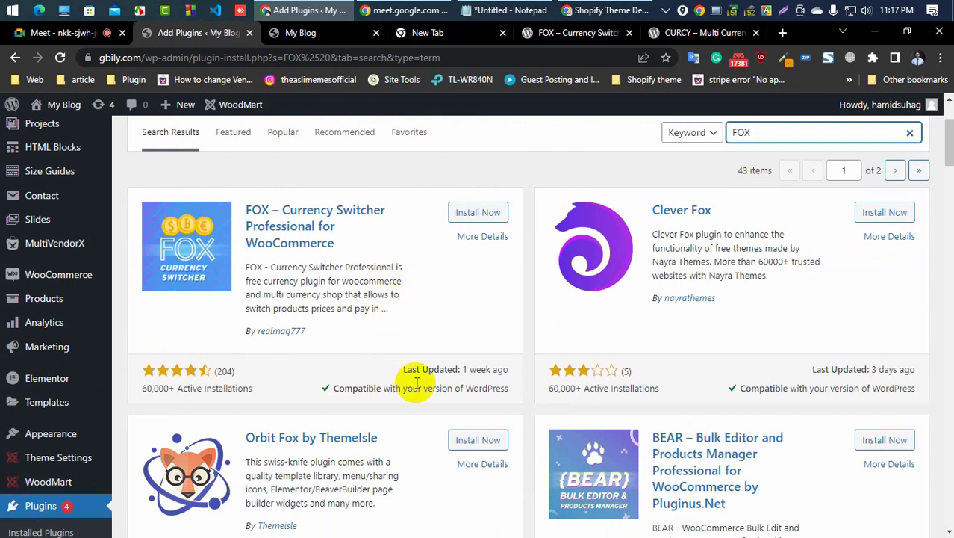
left_click(478, 214)
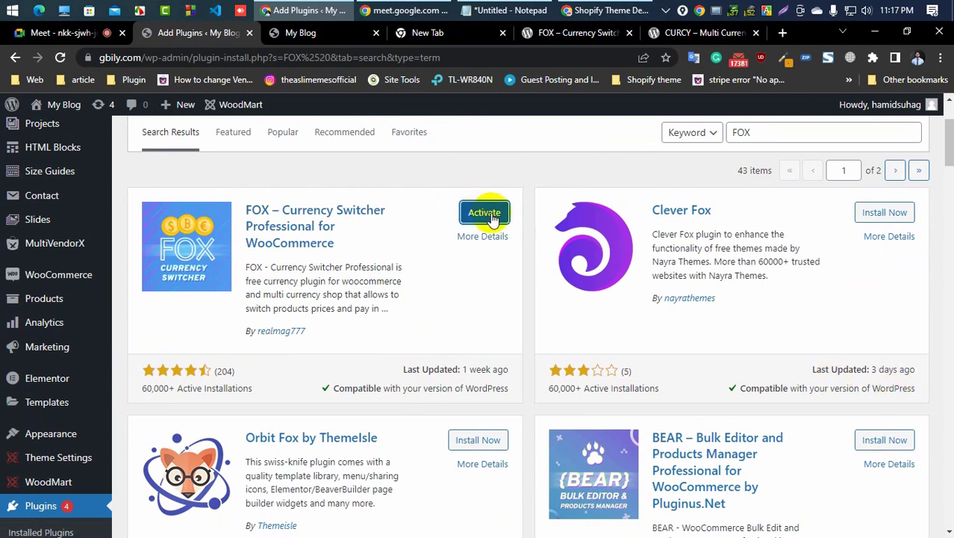
left_click(484, 212)
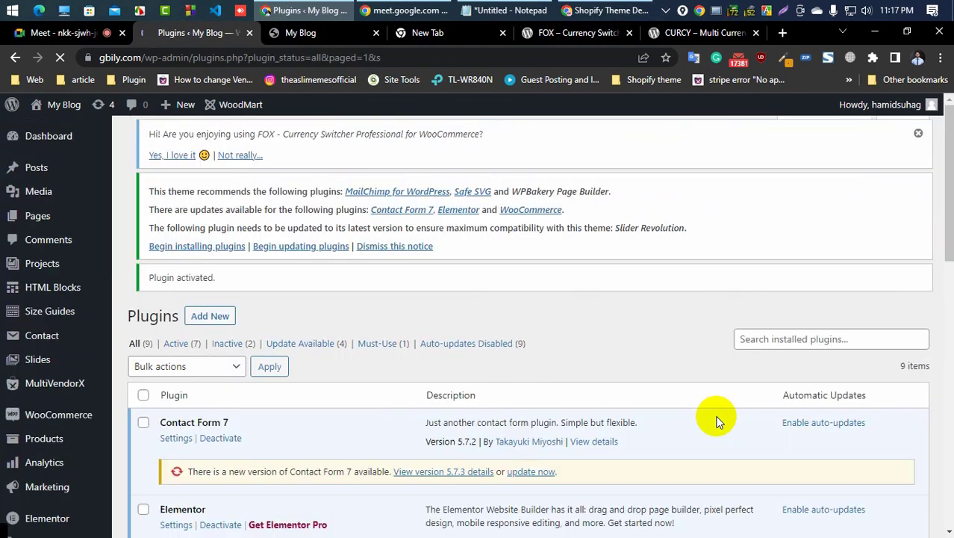
Step: Open the FOX plugin's settings from the installed plugins list
scroll(409, 348, "down", 3)
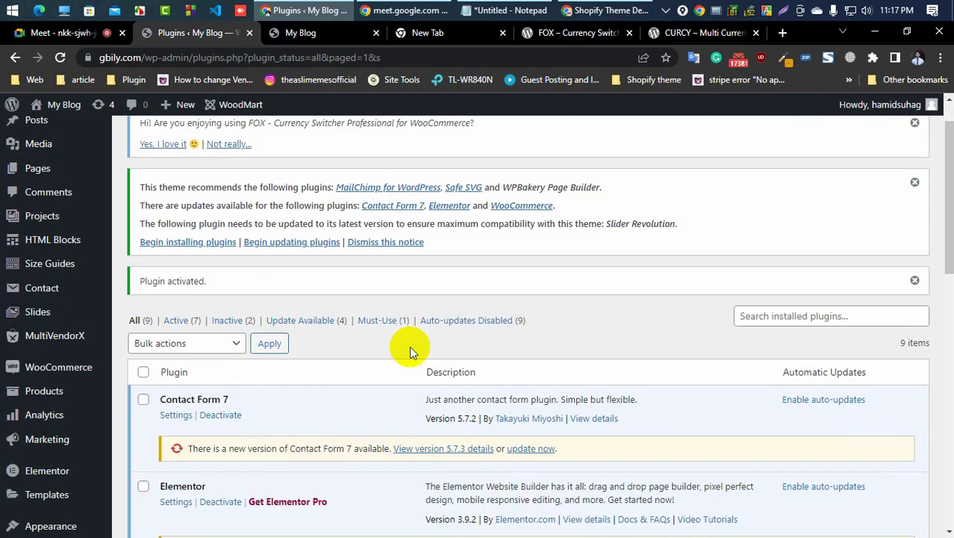
scroll(409, 349, "down", 3)
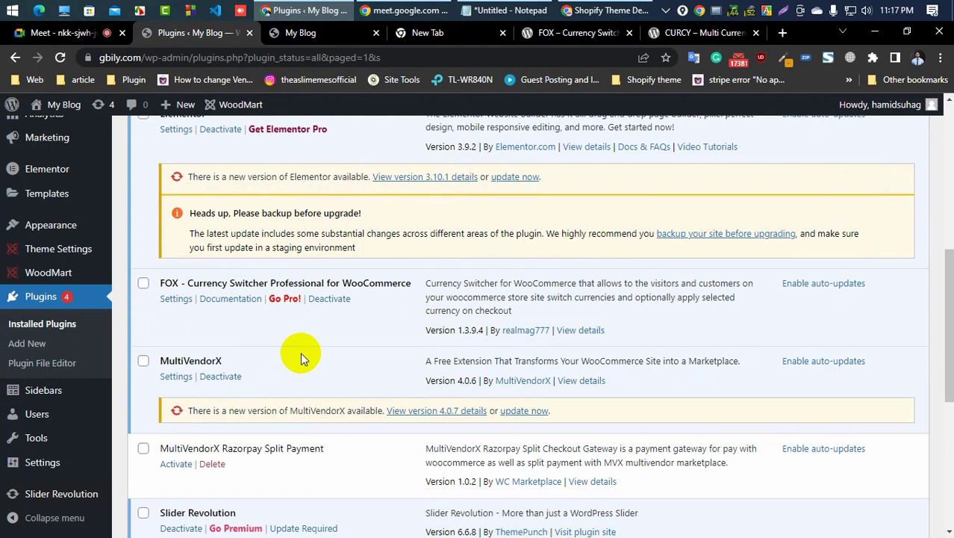
scroll(300, 353, "up", 2)
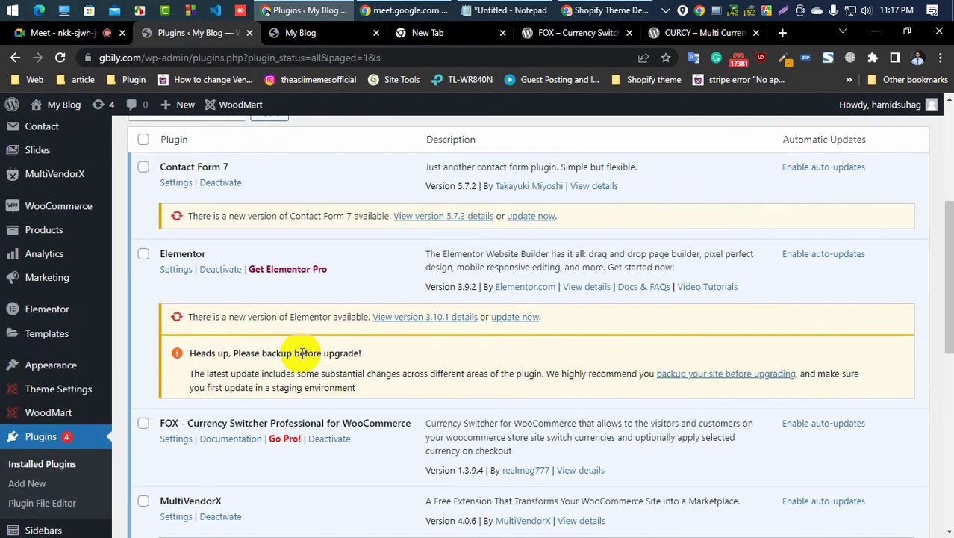
scroll(301, 354, "down", 2)
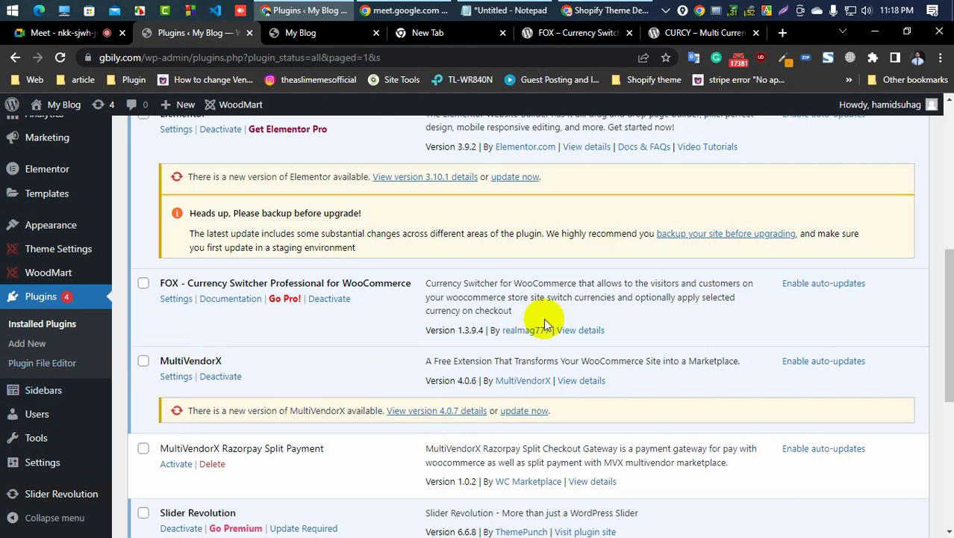
left_click(172, 298)
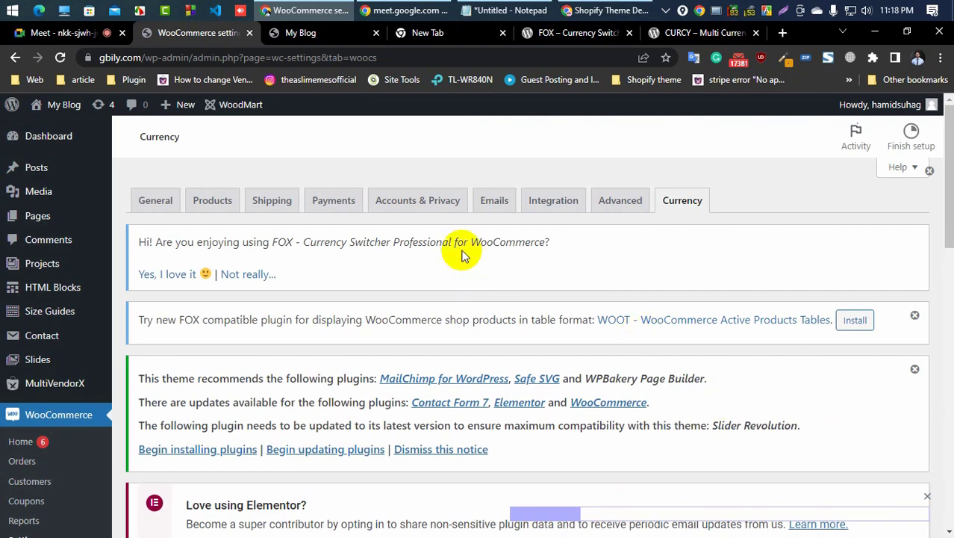
Step: Check the store front, then review the FOX currencies table in the WooCommerce Currency settings
left_click(436, 33)
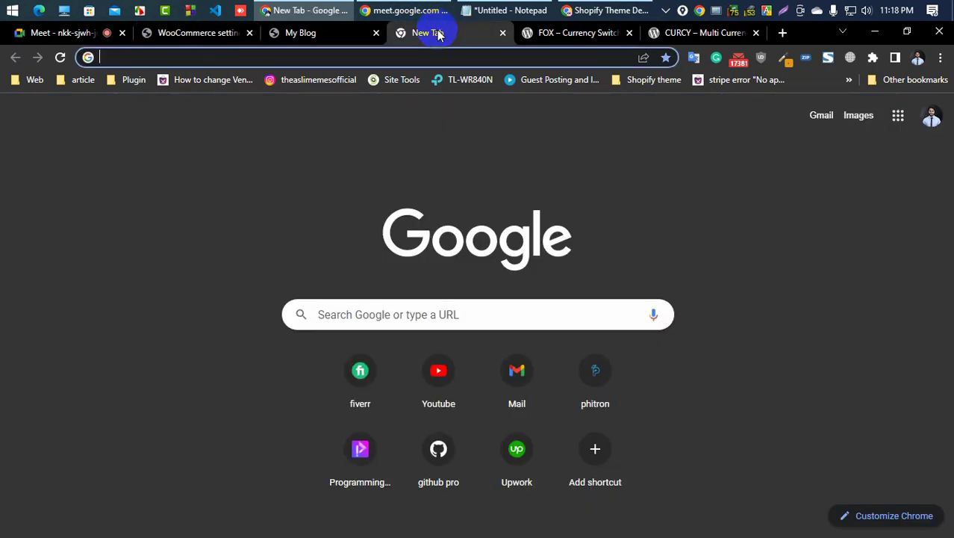
left_click(343, 31)
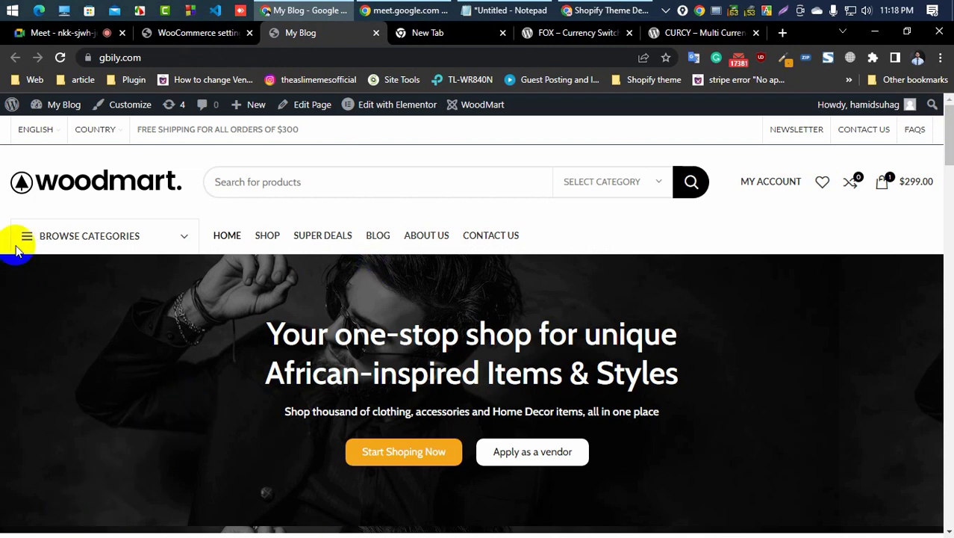
mouse_move(47, 132)
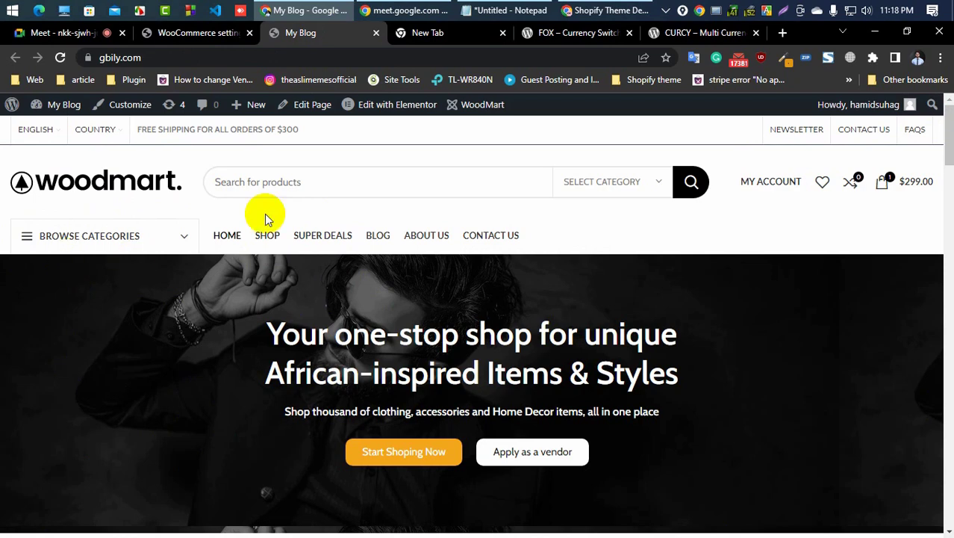
left_click(183, 32)
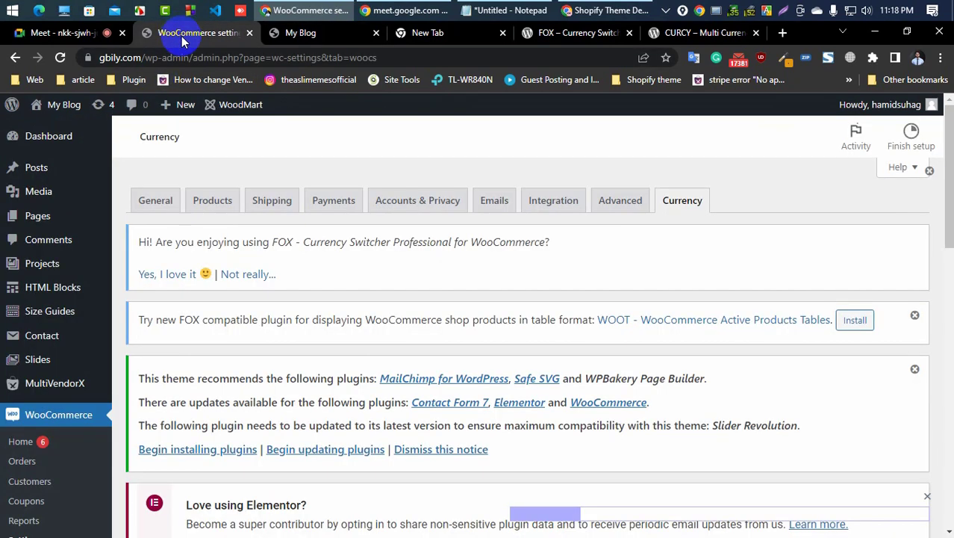
scroll(393, 269, "down", 3)
scroll(397, 275, "down", 5)
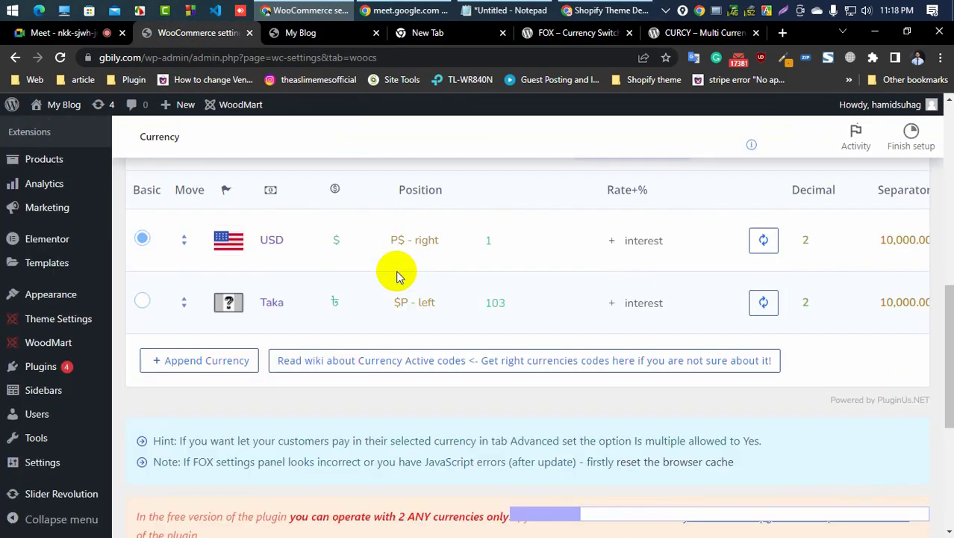
scroll(394, 269, "up", 4)
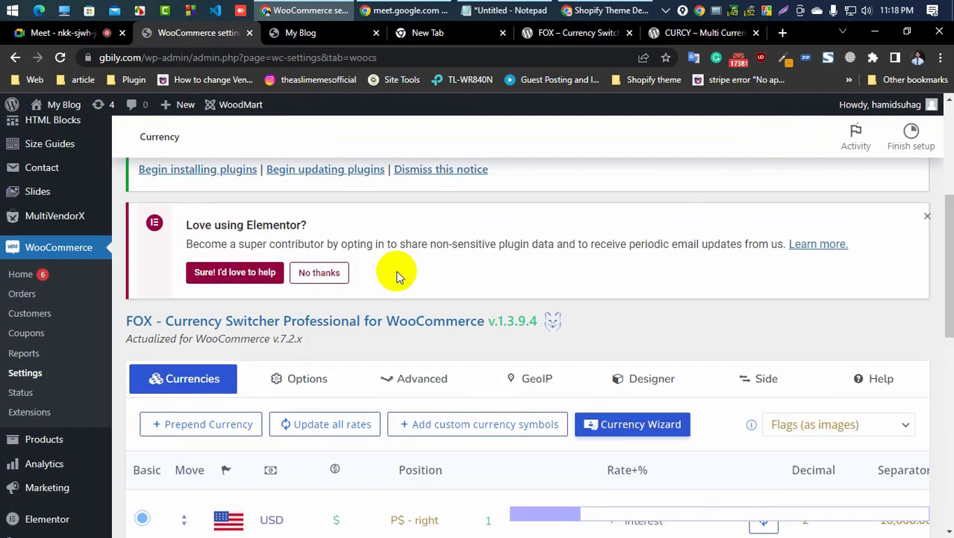
scroll(390, 257, "down", 3)
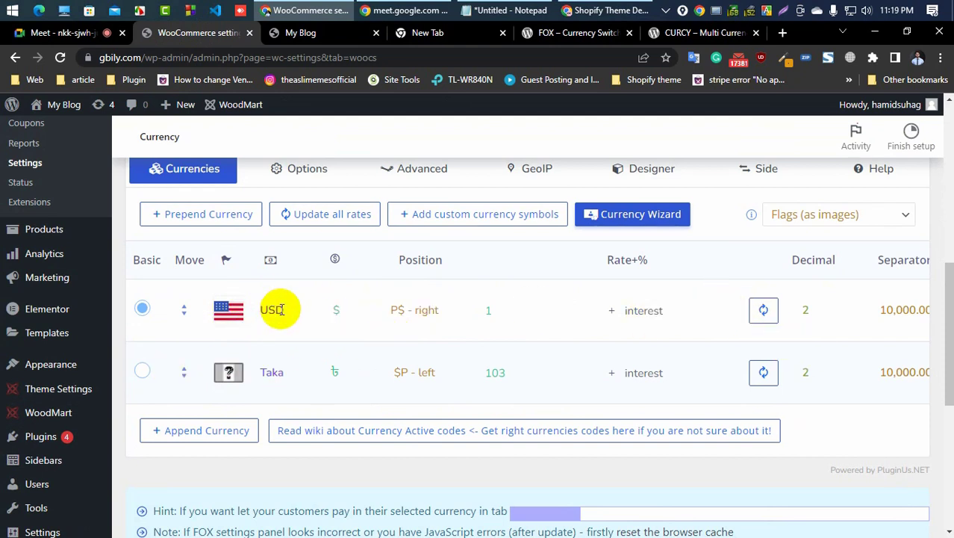
Step: Open the Taka exchange rate for editing and scroll through the currency table's remaining columns
left_click(488, 312)
double_click(495, 371)
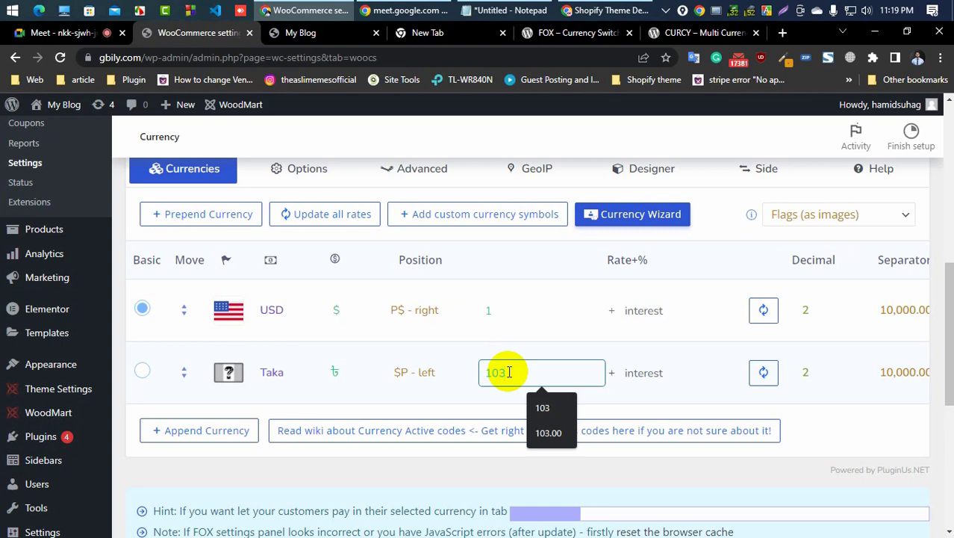
scroll(509, 372, "down", 5)
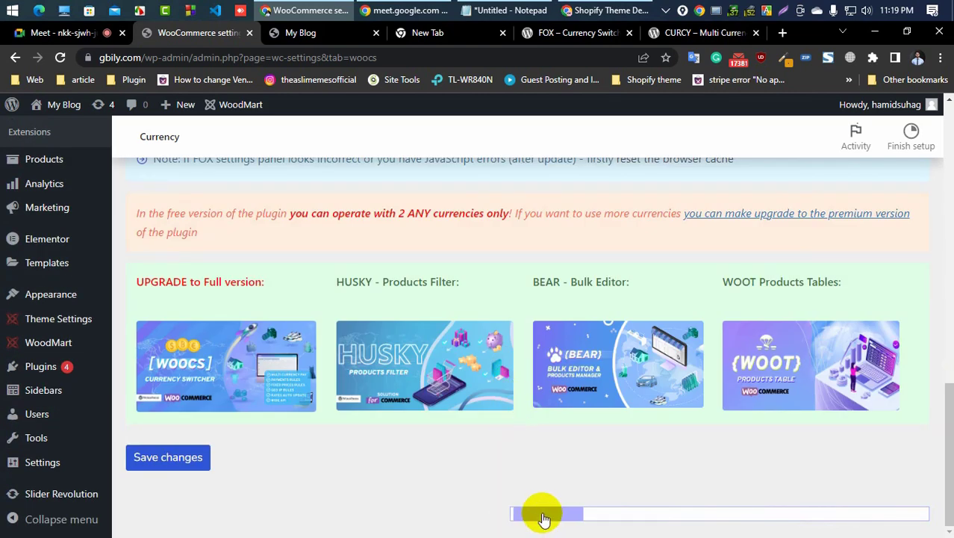
left_click_drag(543, 518, 759, 519)
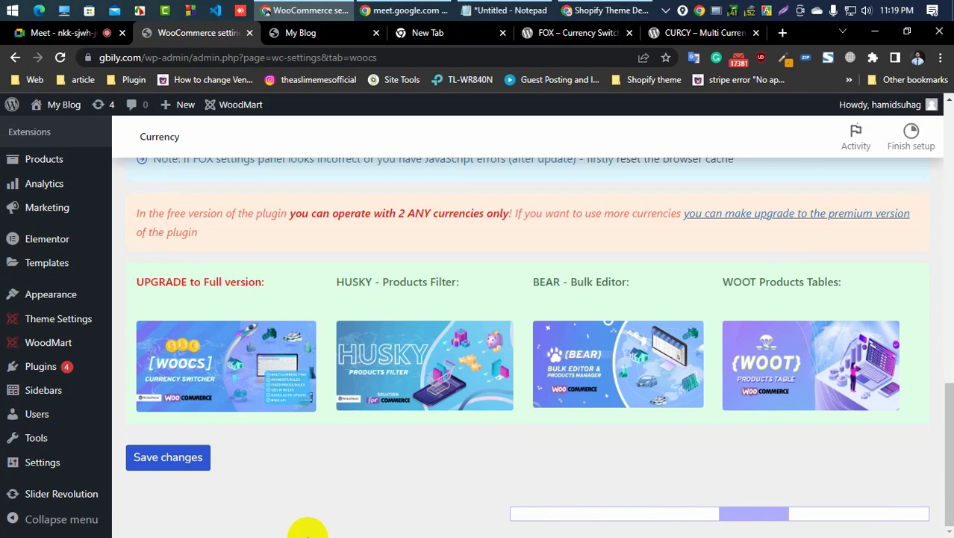
scroll(437, 372, "up", 6)
scroll(437, 440, "down", 2)
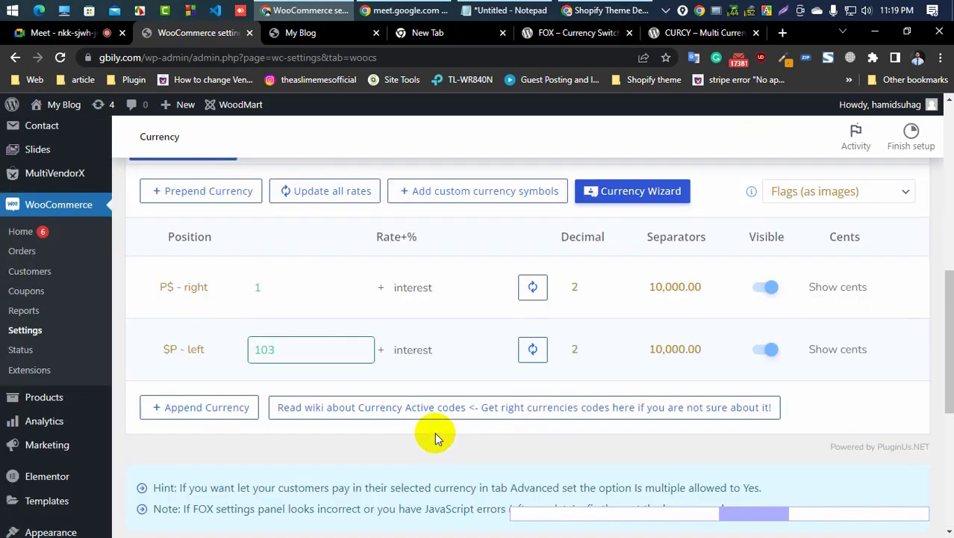
scroll(435, 439, "down", 2)
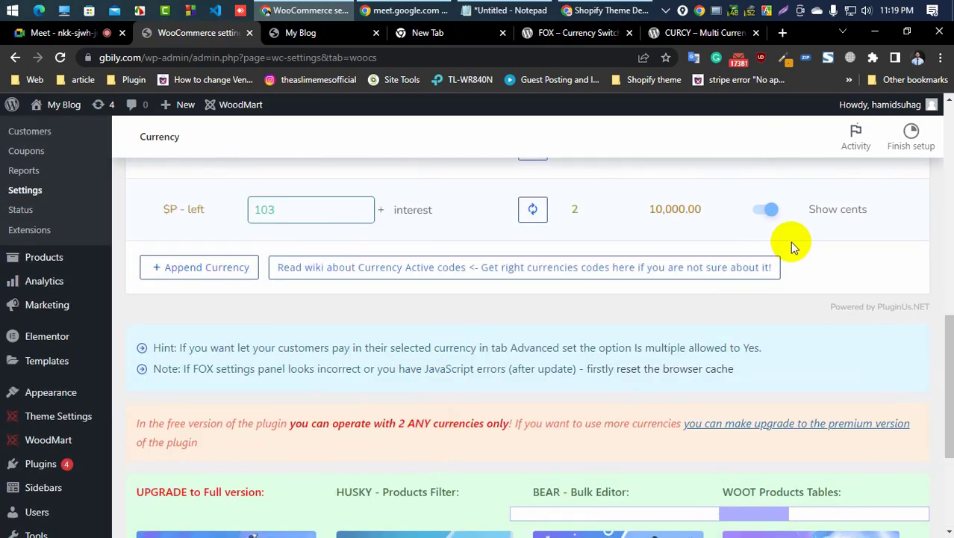
Step: Scroll through the currency table's columns and check the Taka exchange rate field
scroll(791, 246, "up", 2)
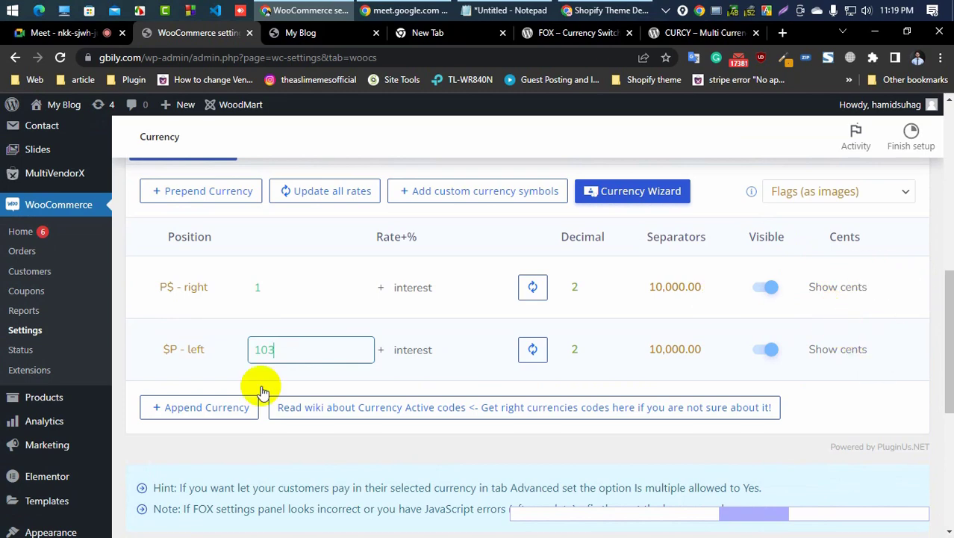
scroll(247, 303, "up", 2)
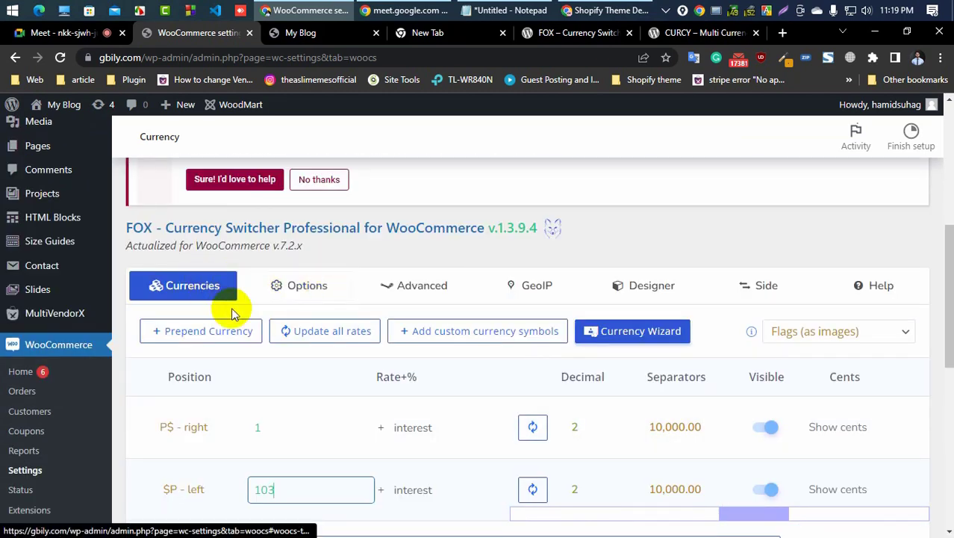
scroll(254, 311, "down", 2)
scroll(939, 291, "down", 2)
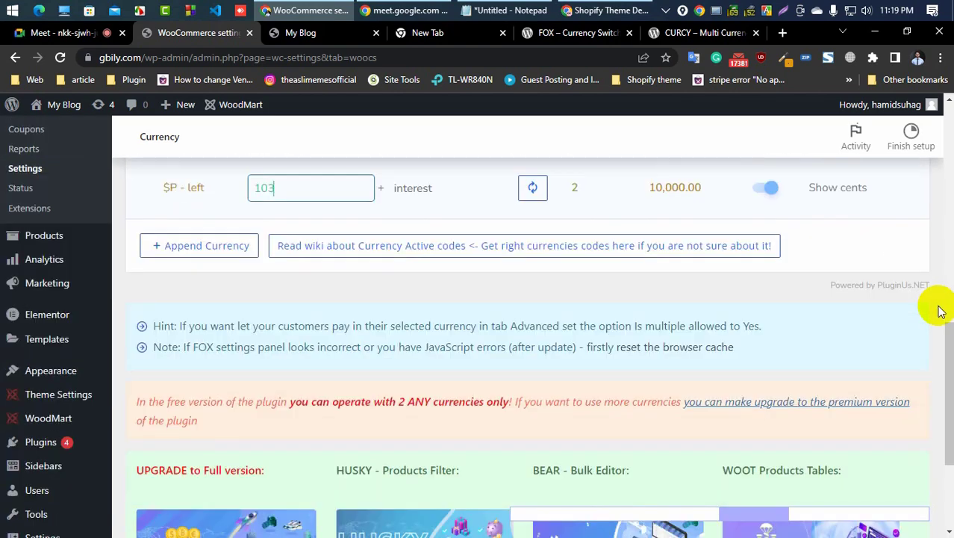
scroll(939, 313, "down", 3)
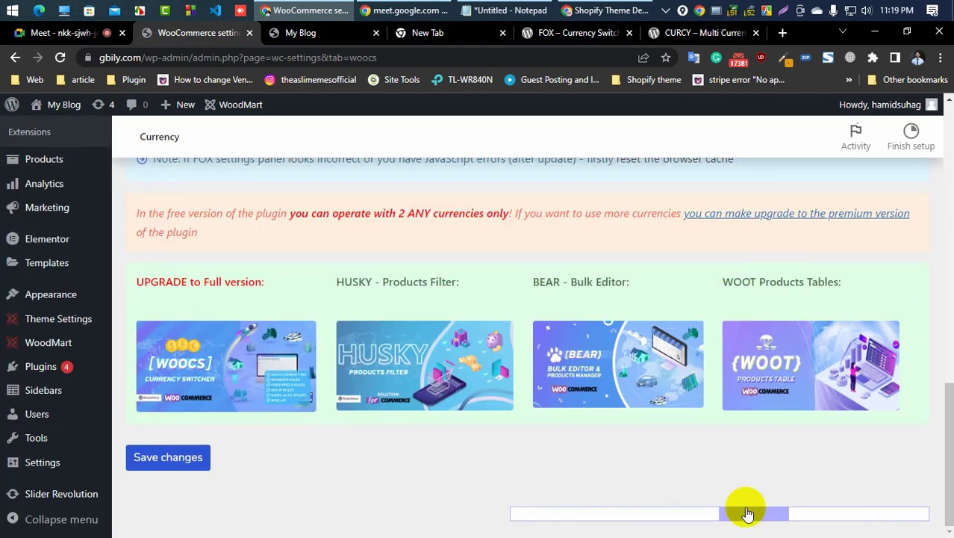
left_click_drag(747, 514, 932, 520)
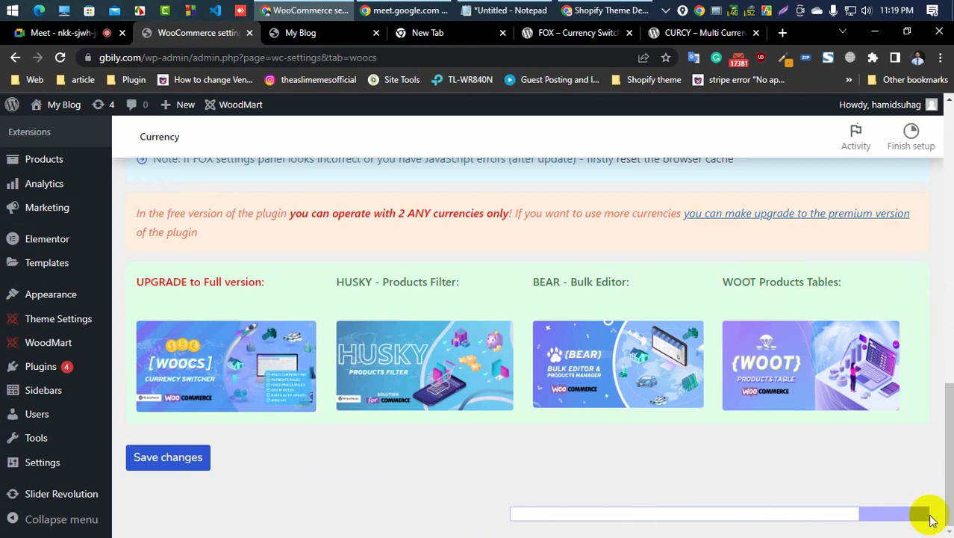
scroll(482, 458, "up", 6)
scroll(479, 457, "down", 2)
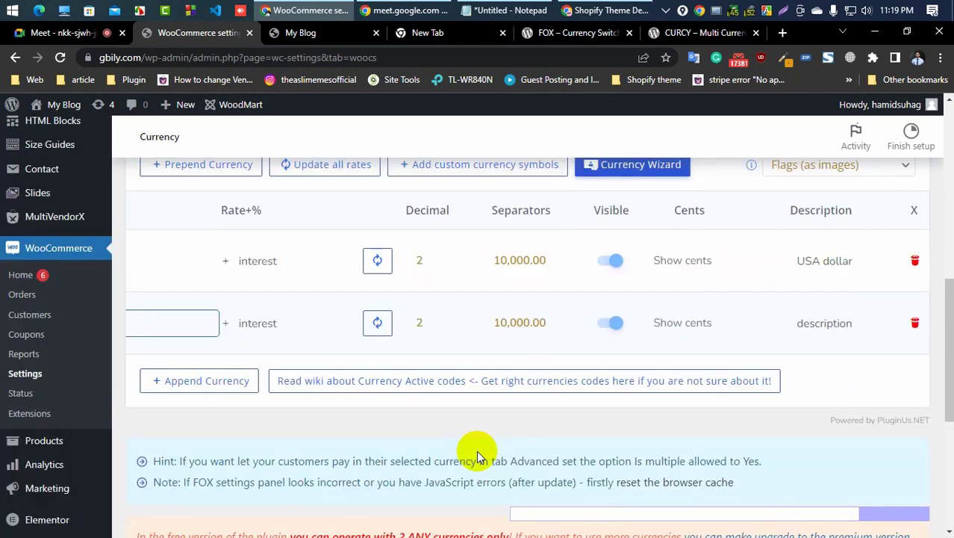
scroll(478, 457, "down", 1)
left_click(155, 279)
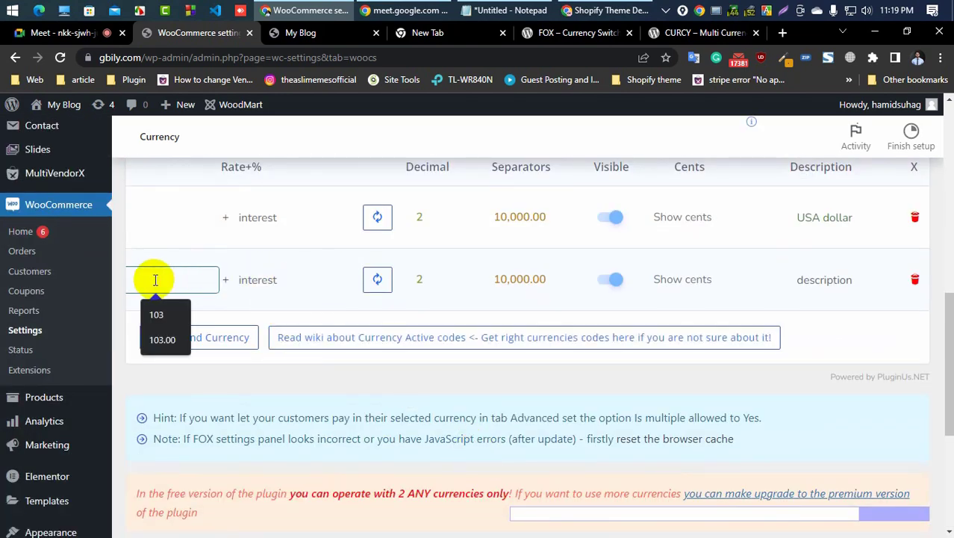
scroll(161, 276, "up", 1)
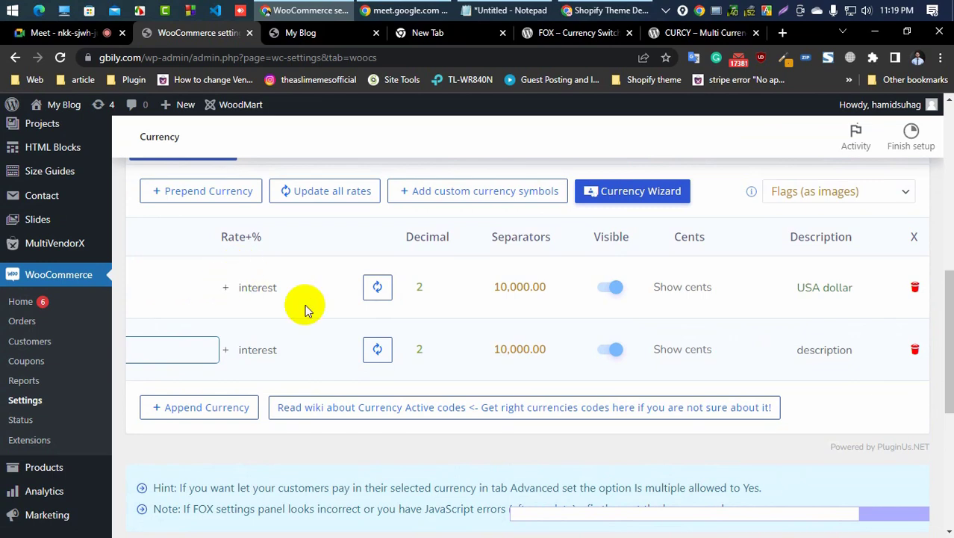
scroll(304, 309, "up", 2)
scroll(213, 301, "down", 2)
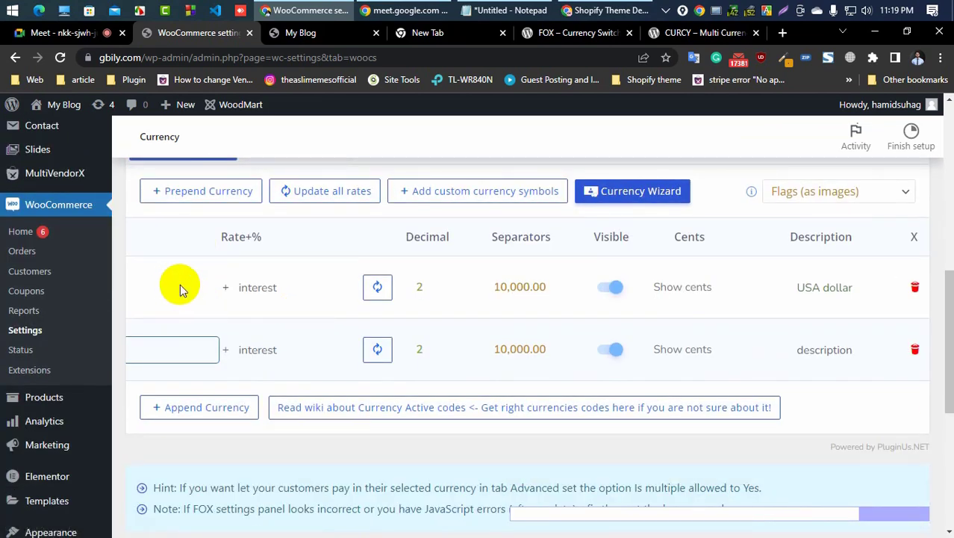
scroll(180, 290, "up", 1)
Step: Inspect the Welcome currency choices on the plugin's Options tab, then return to the Currencies tab
left_click(275, 221)
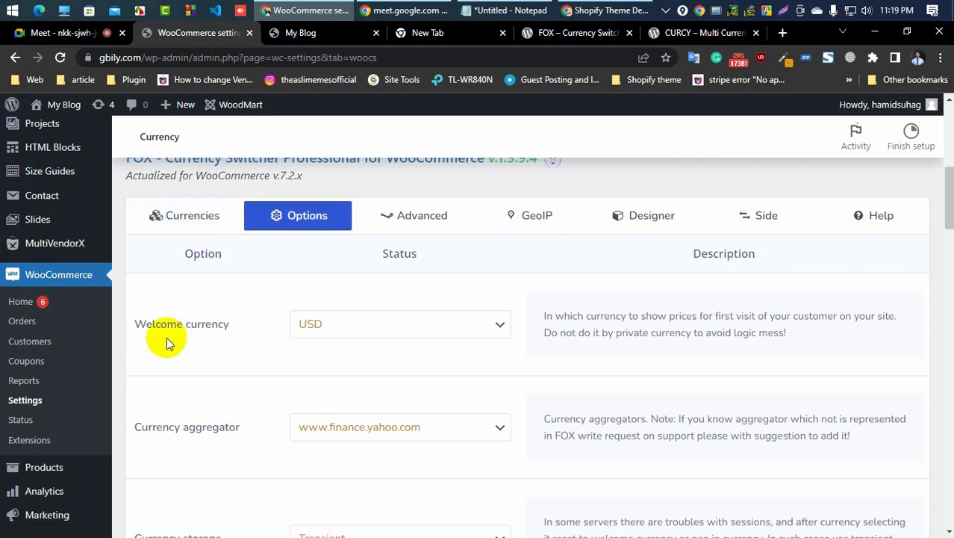
left_click(365, 334)
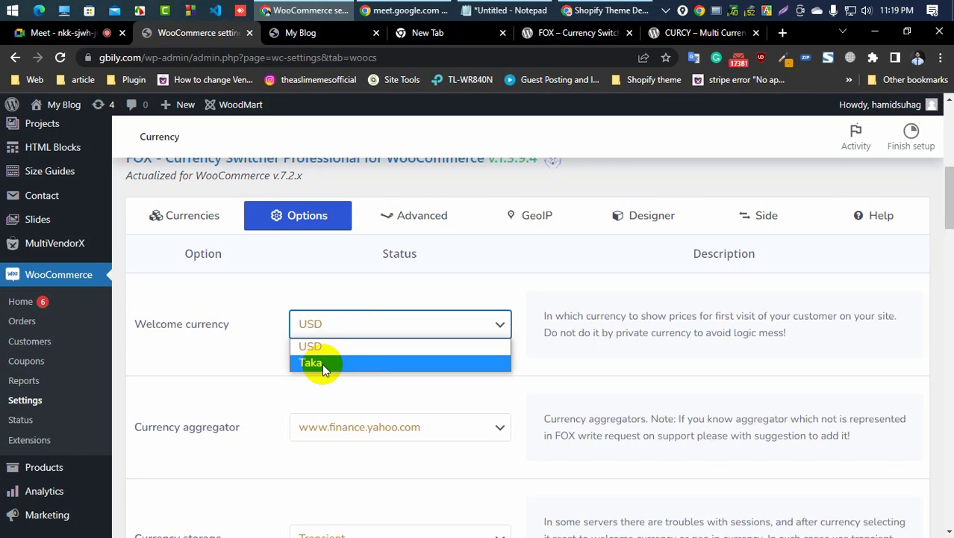
left_click(241, 378)
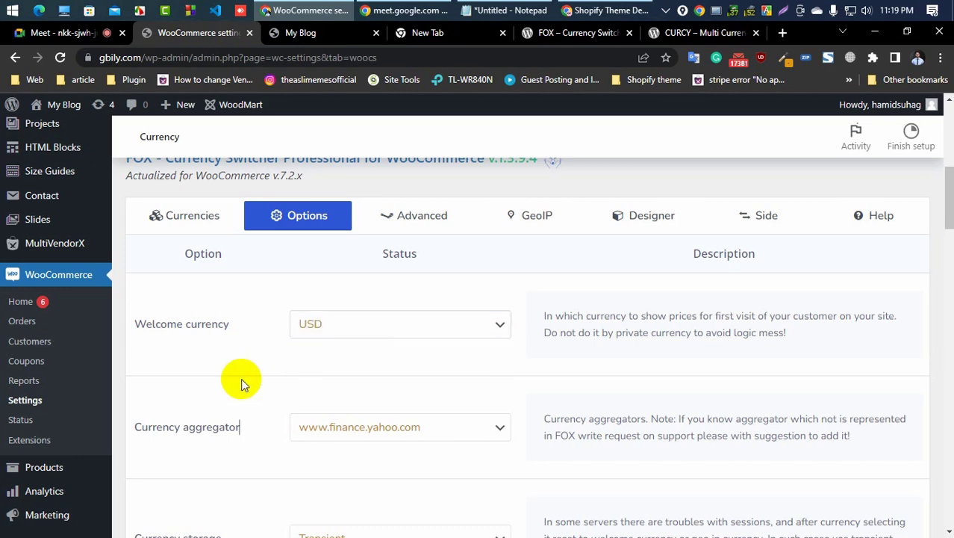
scroll(241, 378, "down", 2)
scroll(241, 377, "up", 3)
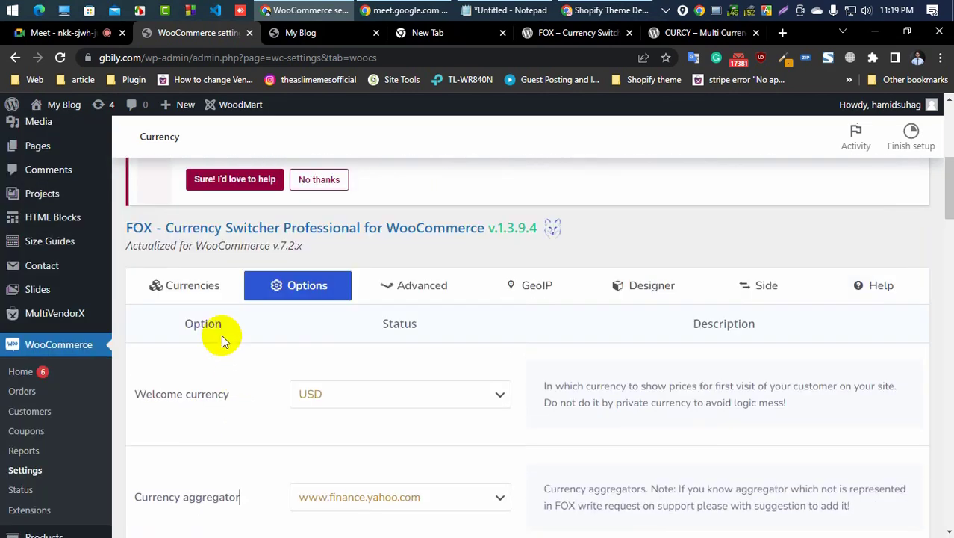
left_click(192, 284)
Step: Prepend two new currency rows, then leave the page for WooCommerce settings without saving
scroll(278, 398, "down", 2)
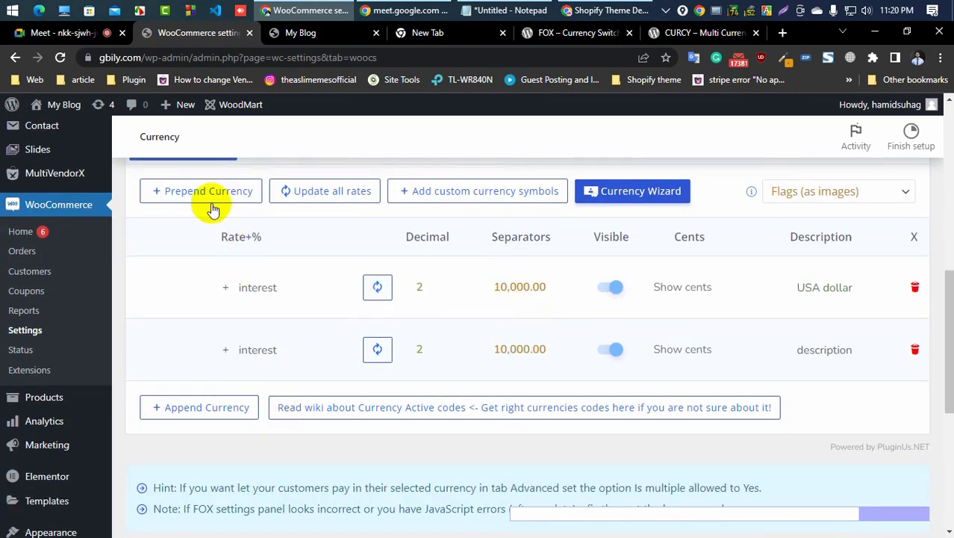
scroll(198, 209, "up", 2)
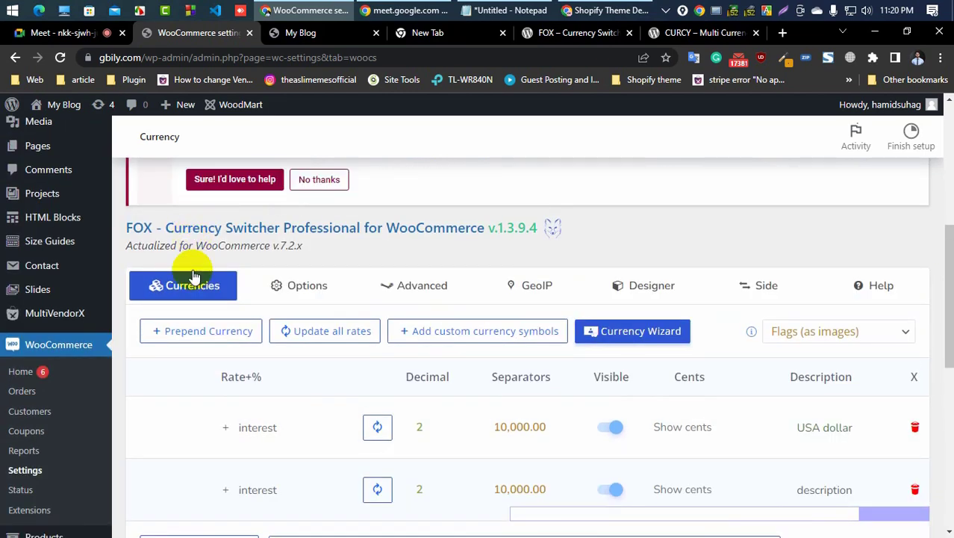
left_click(198, 335)
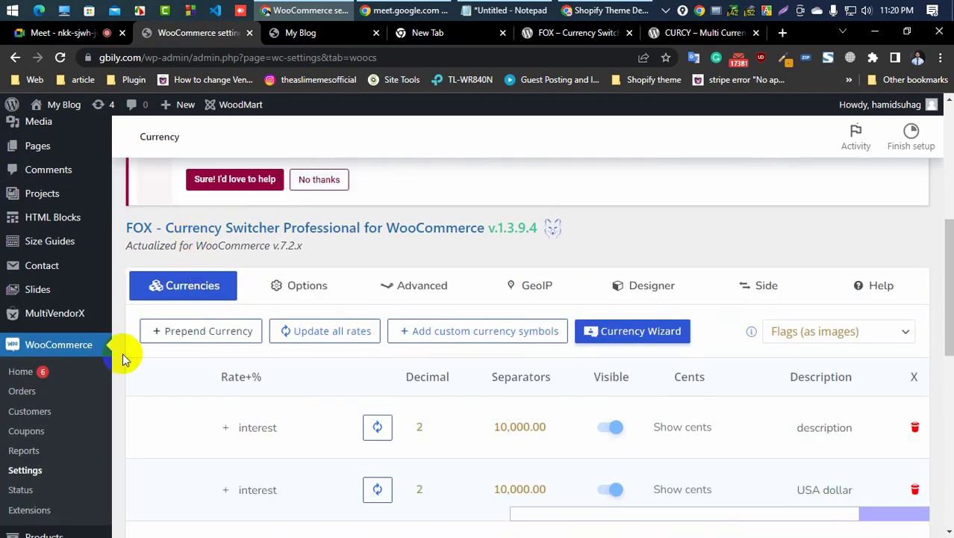
left_click(198, 330)
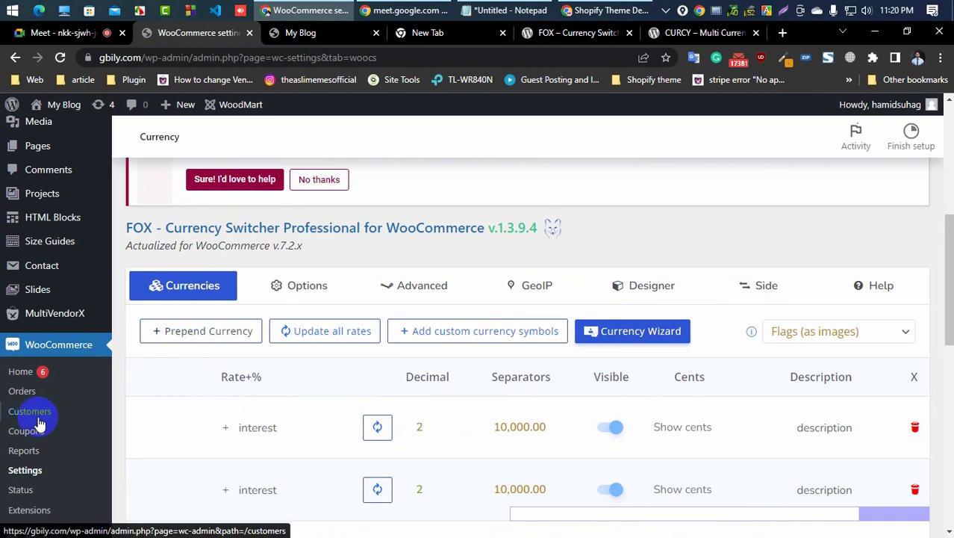
scroll(40, 424, "down", 2)
left_click(30, 332)
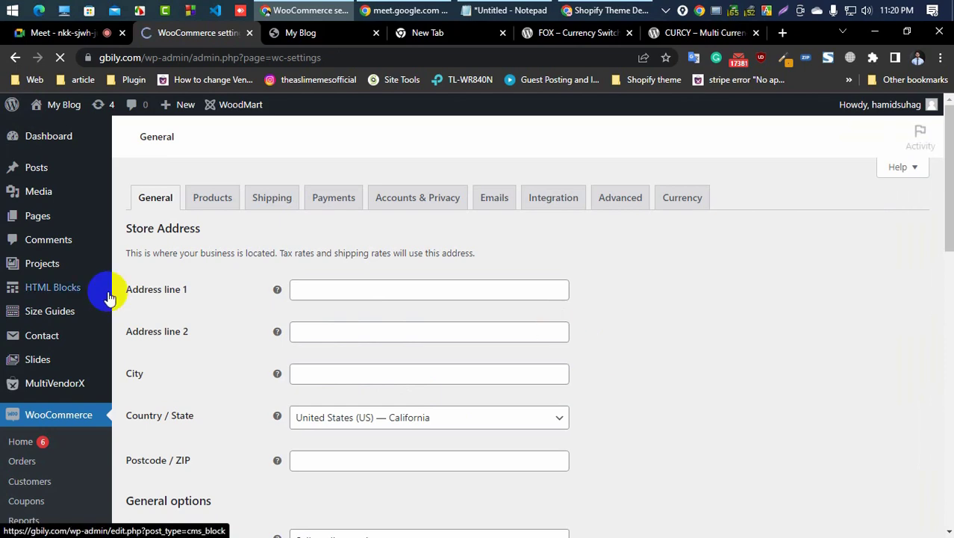
Step: Return from the General settings to the Currency settings tab
scroll(107, 298, "down", 5)
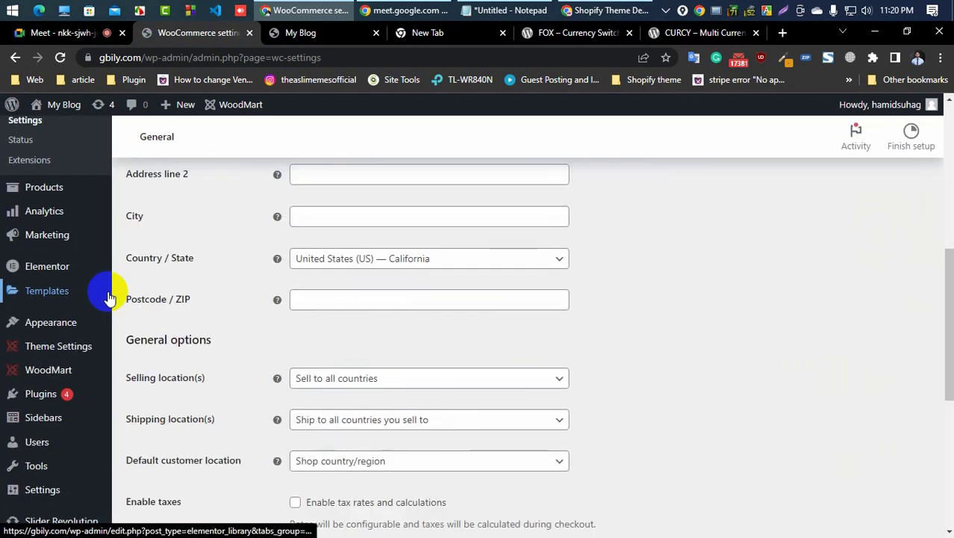
scroll(107, 298, "down", 4)
scroll(383, 293, "up", 6)
scroll(383, 293, "up", 5)
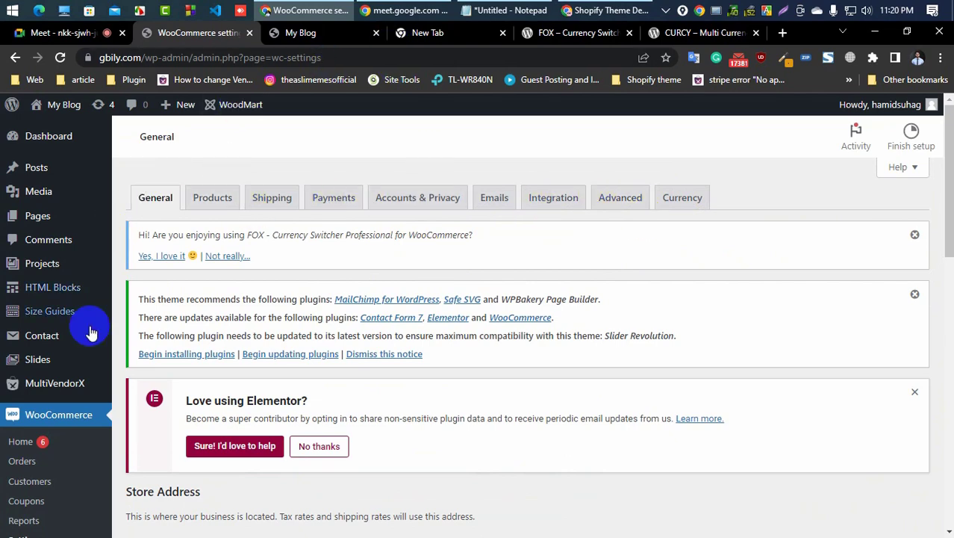
scroll(61, 470, "down", 3)
scroll(47, 330, "up", 3)
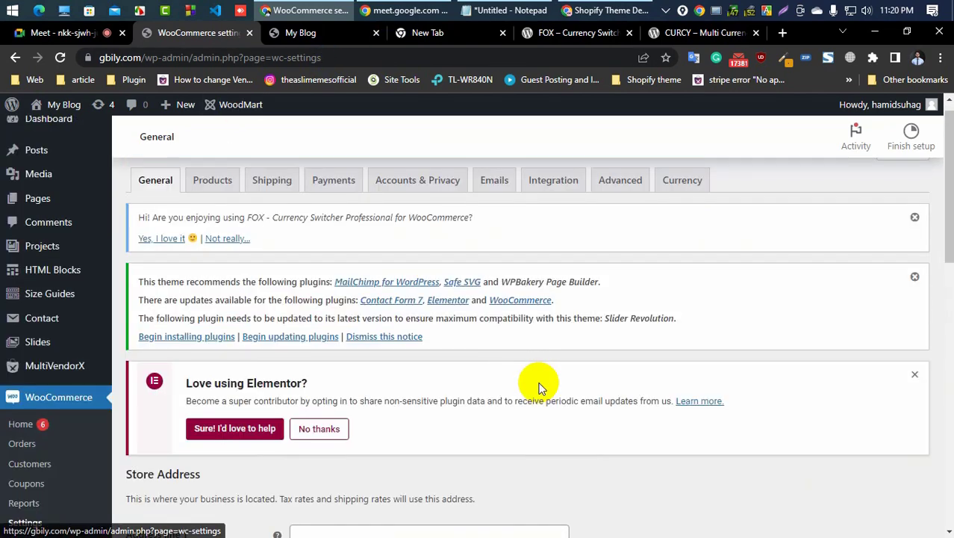
left_click(682, 198)
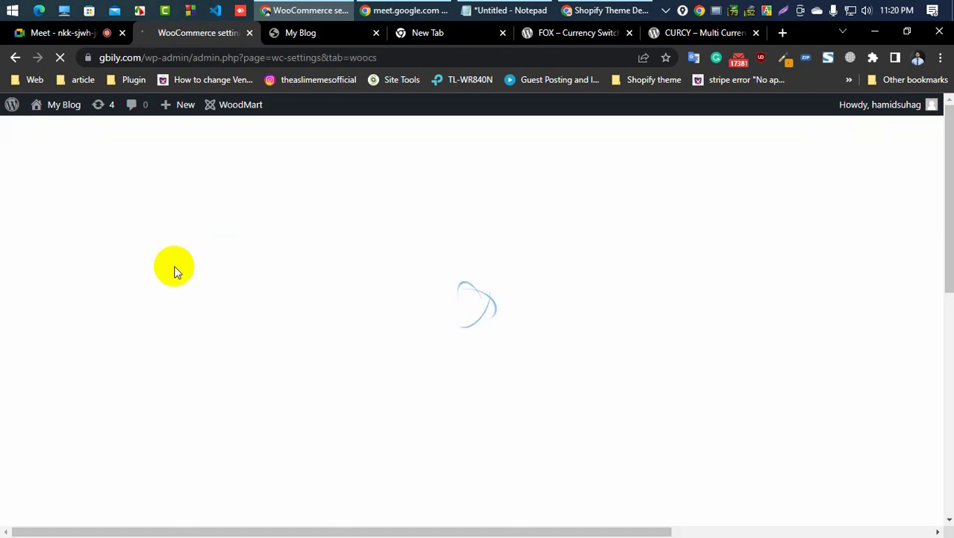
Step: Scroll through the reloaded USD and Taka currency table and its columns
scroll(174, 273, "down", 6)
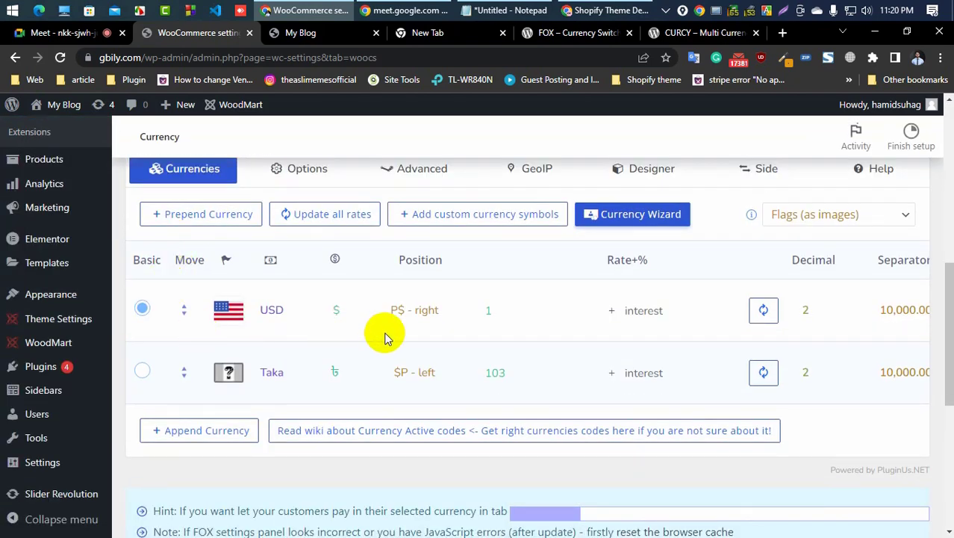
scroll(758, 428, "down", 1)
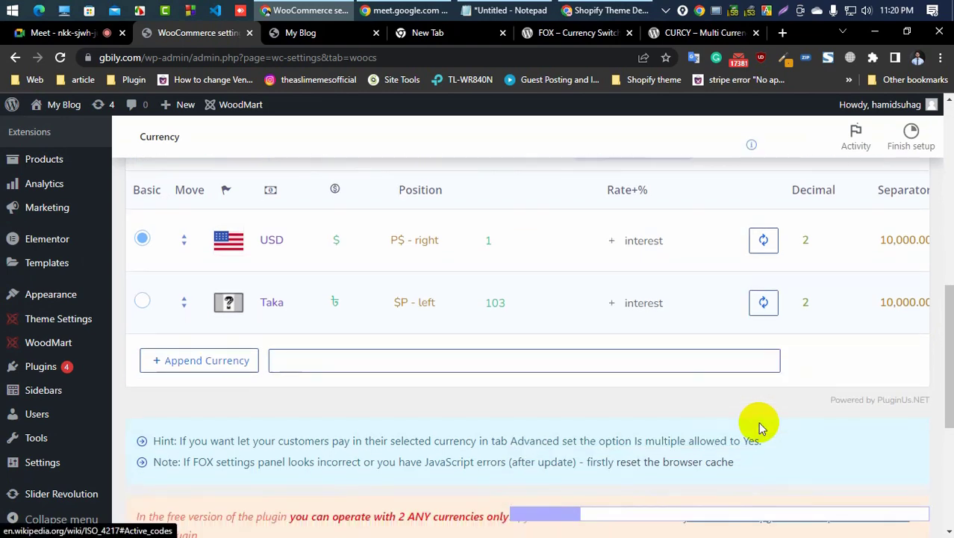
scroll(728, 524, "down", 4)
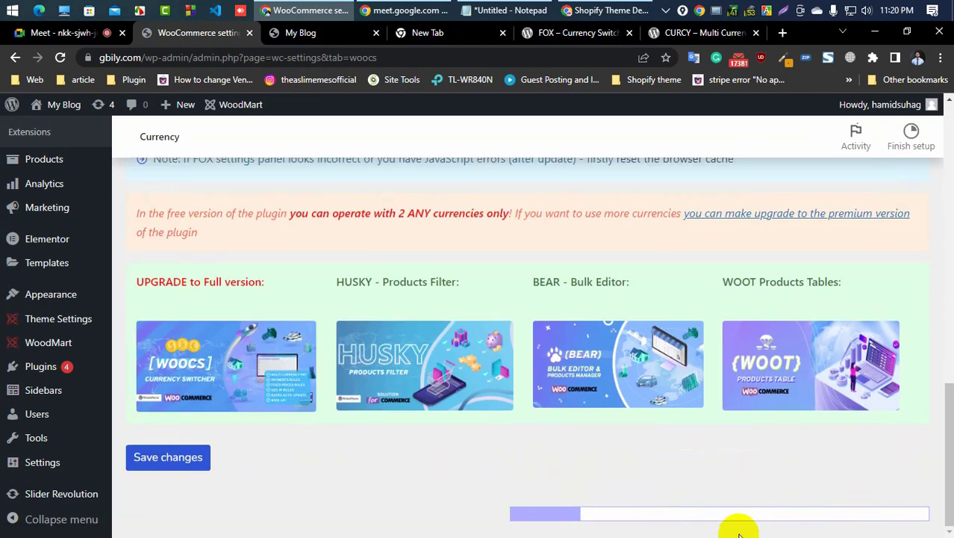
left_click_drag(550, 515, 896, 514)
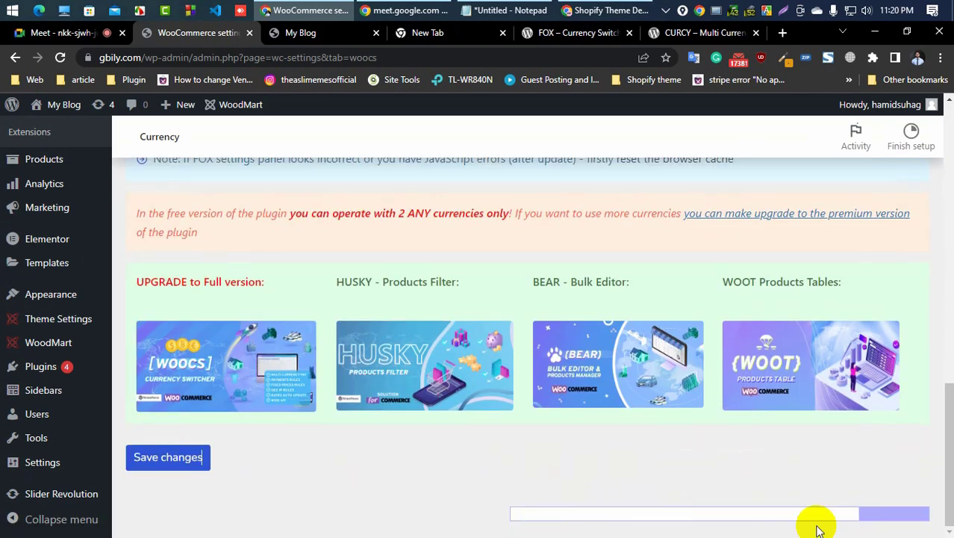
scroll(529, 420, "up", 5)
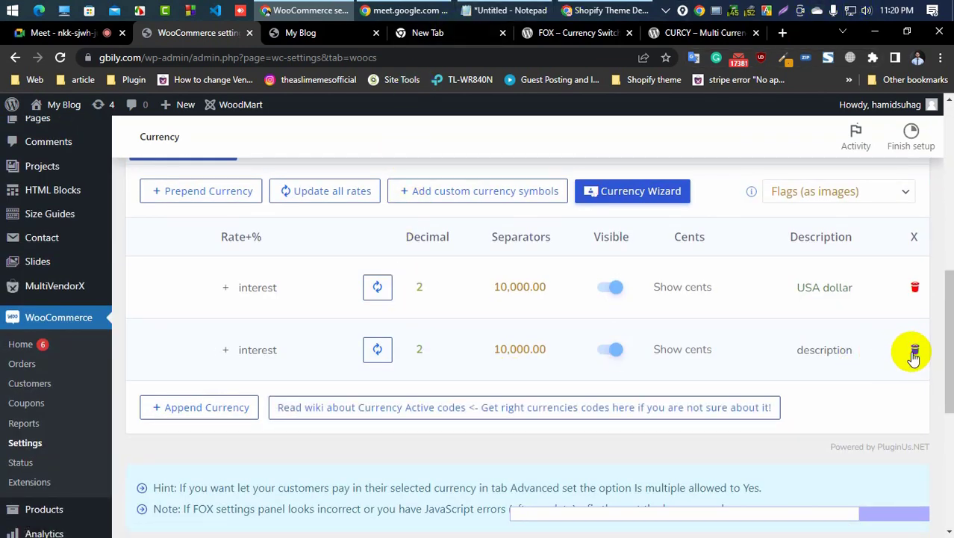
scroll(914, 357, "down", 5)
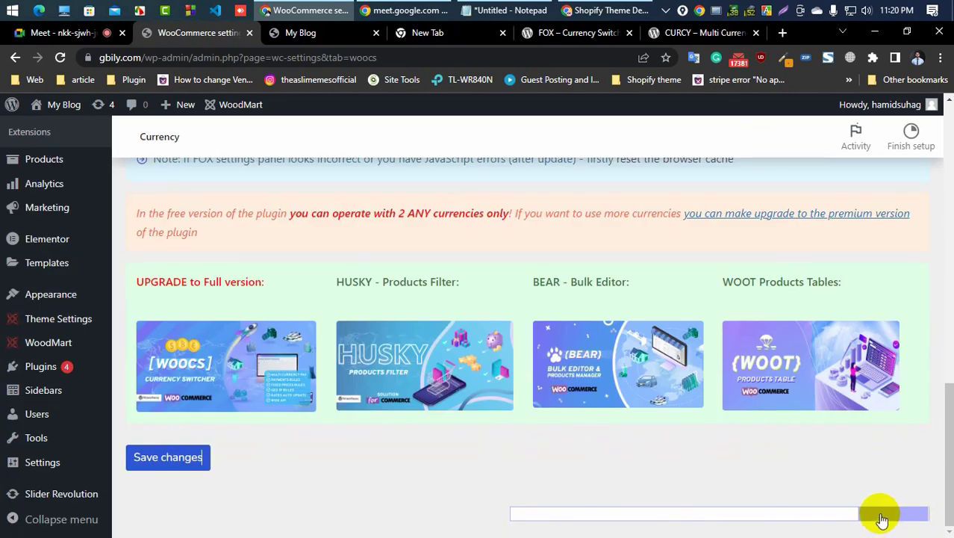
left_click_drag(882, 519, 451, 533)
scroll(245, 464, "up", 10)
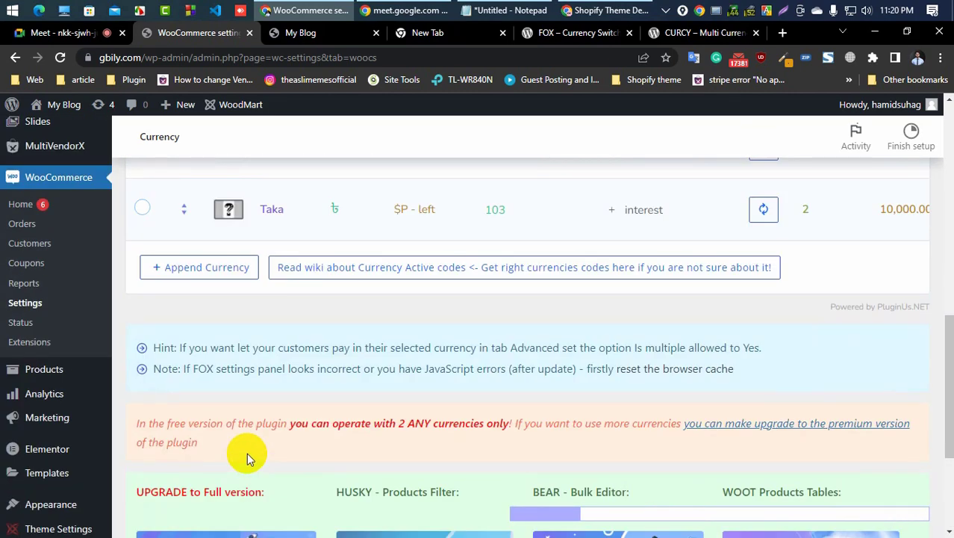
scroll(227, 366, "down", 3)
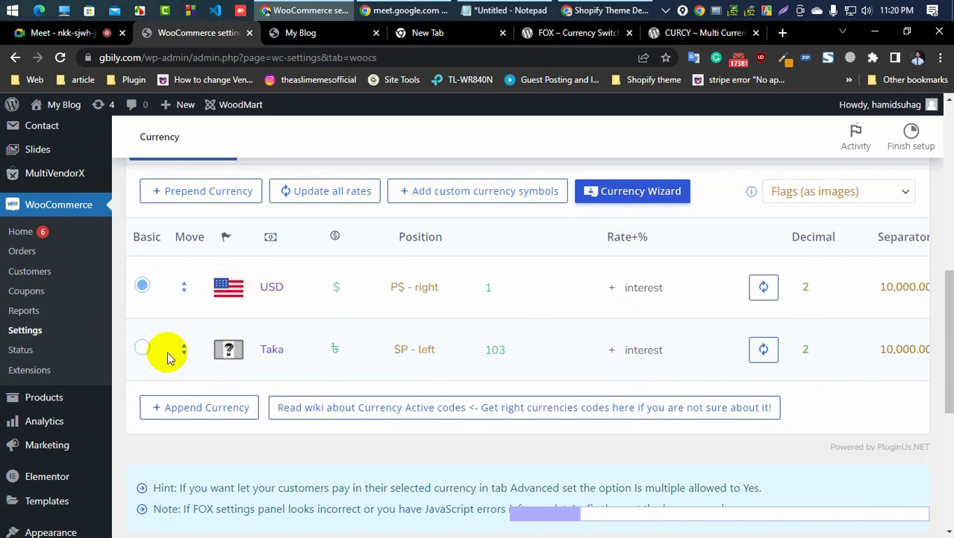
Step: Switch the basic currency to Taka, then back to USD, and review the table's rate columns
left_click(142, 350)
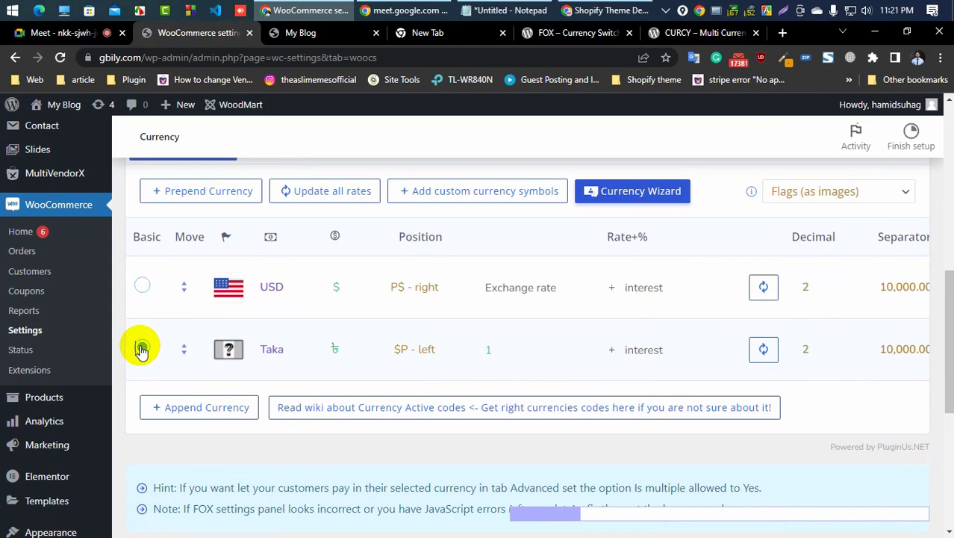
left_click(142, 284)
scroll(638, 369, "down", 3)
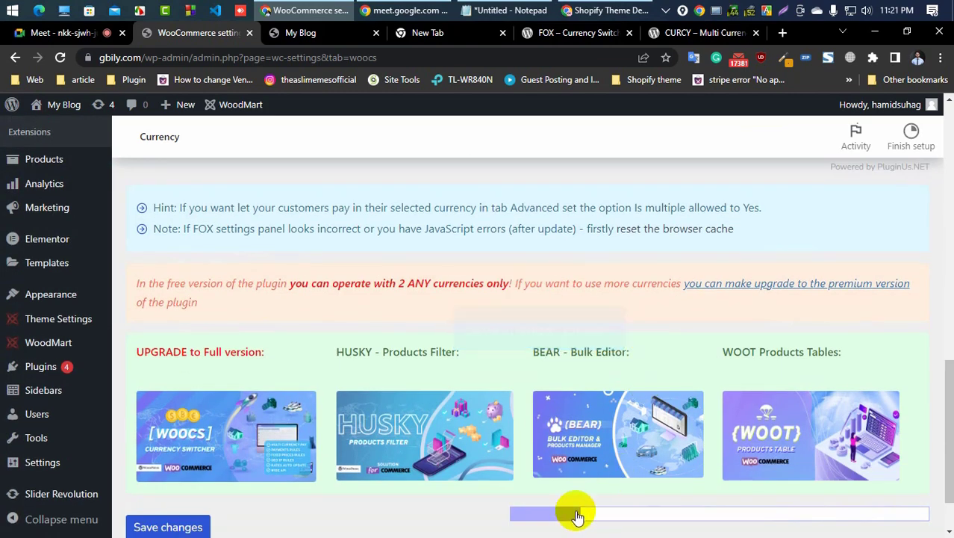
left_click_drag(576, 514, 905, 525)
scroll(664, 366, "up", 4)
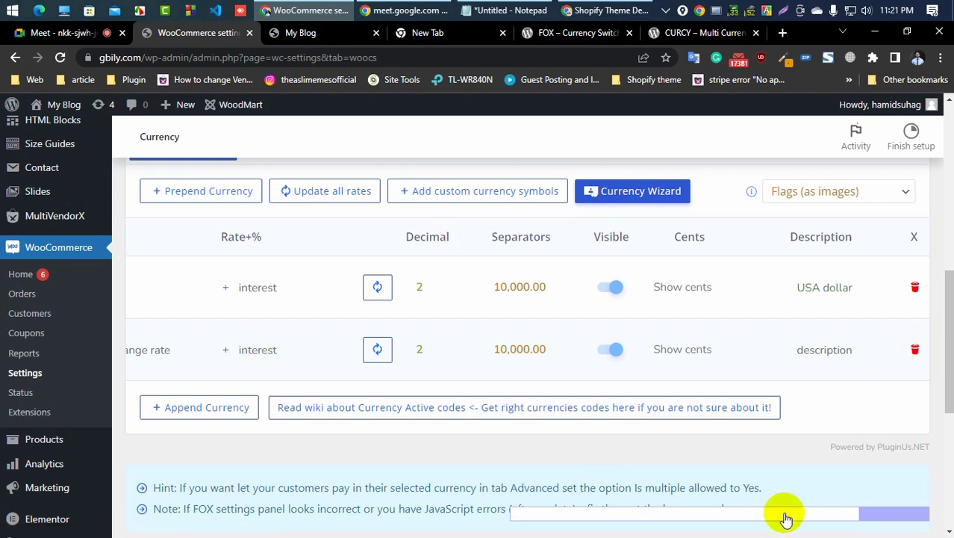
left_click_drag(876, 516, 575, 519)
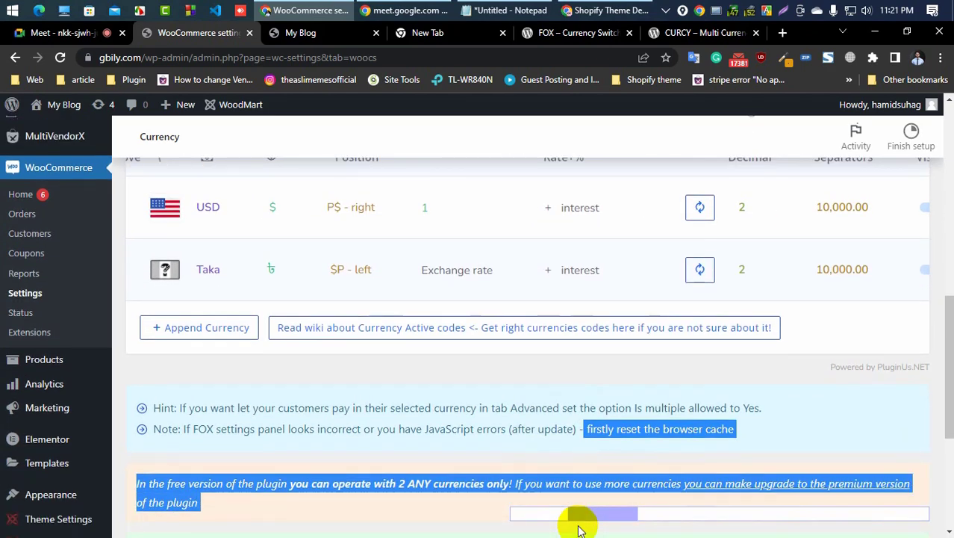
scroll(335, 377, "up", 2)
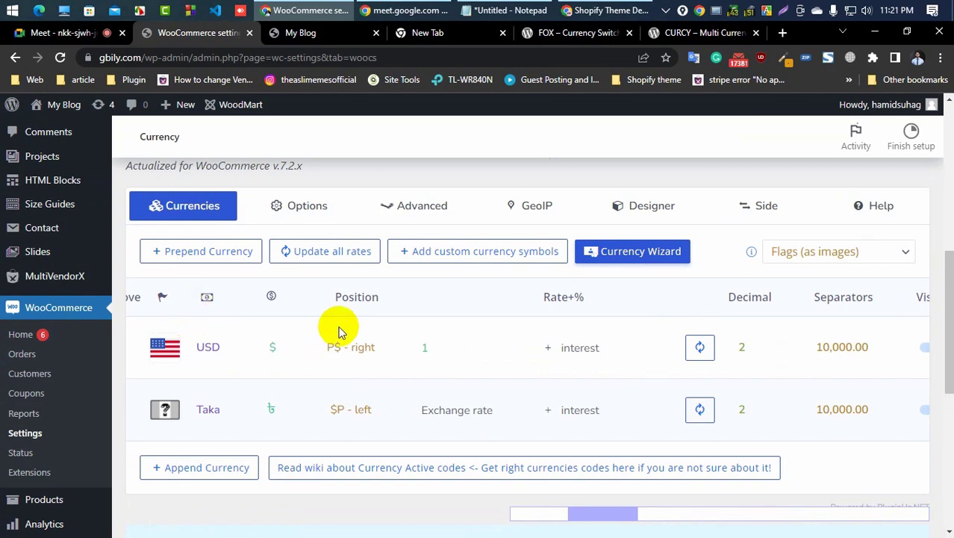
Step: Set the Taka exchange rate to 103 and save the currency settings
scroll(320, 334, "down", 2)
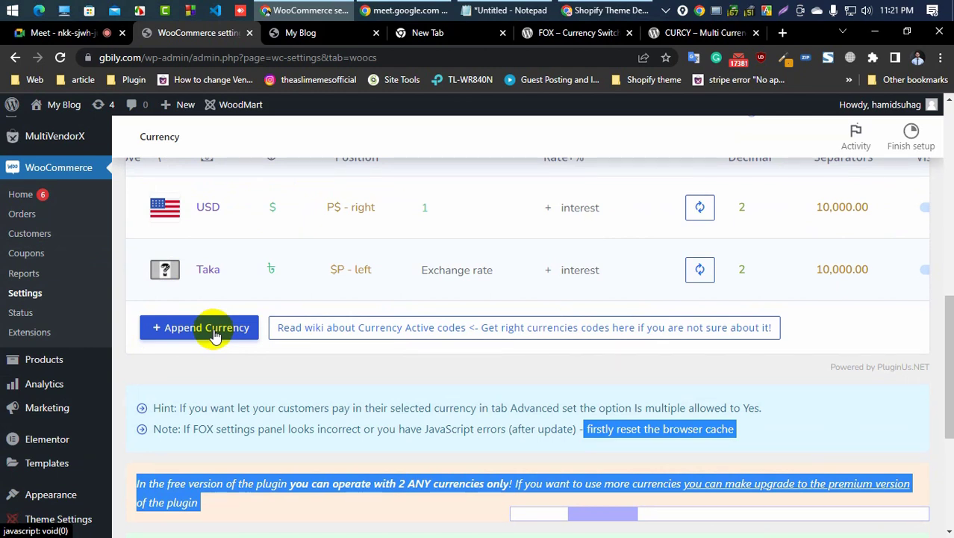
scroll(362, 299, "up", 1)
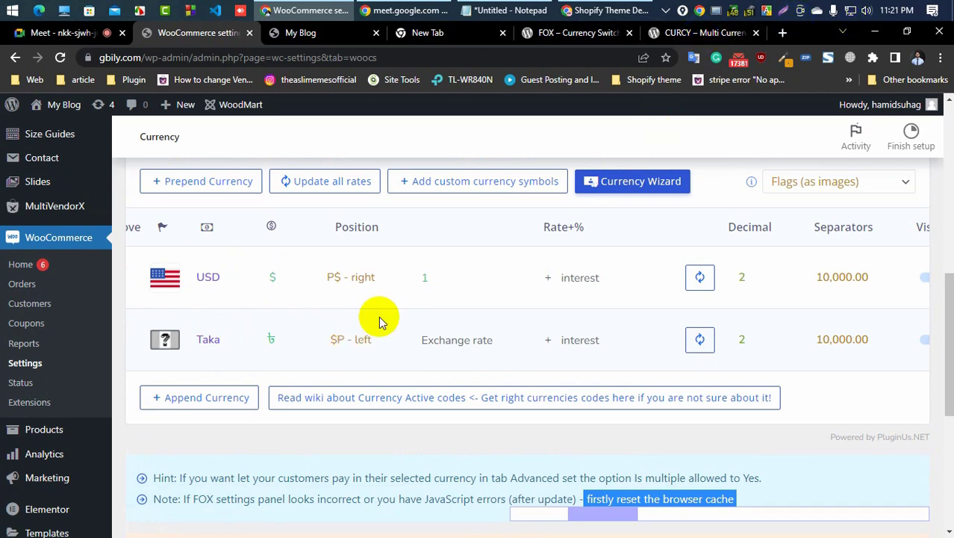
left_click(453, 340)
type("103")
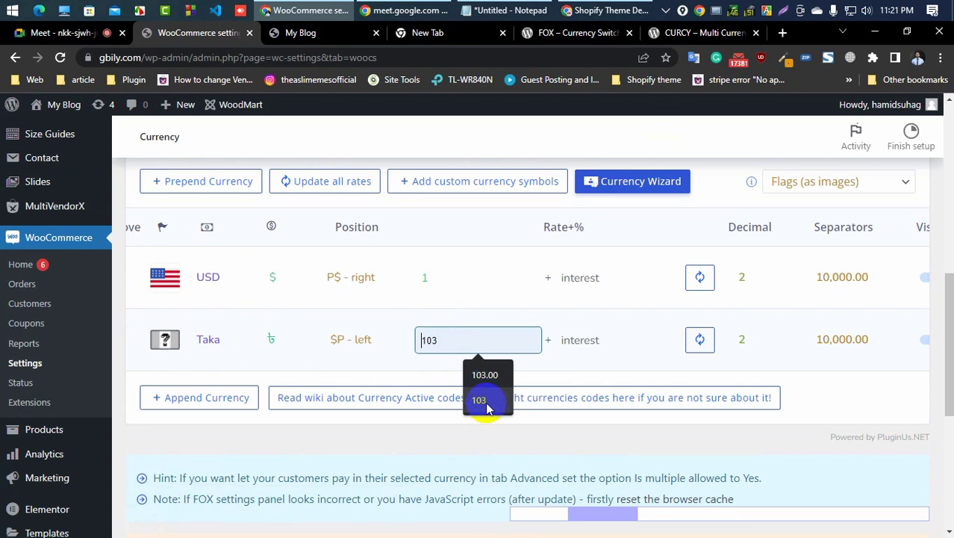
left_click(482, 401)
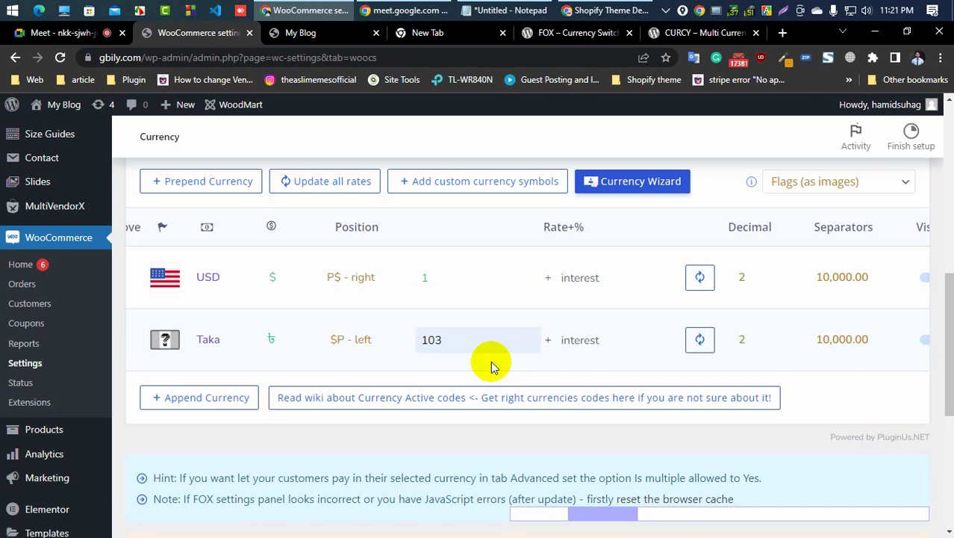
left_click(466, 340)
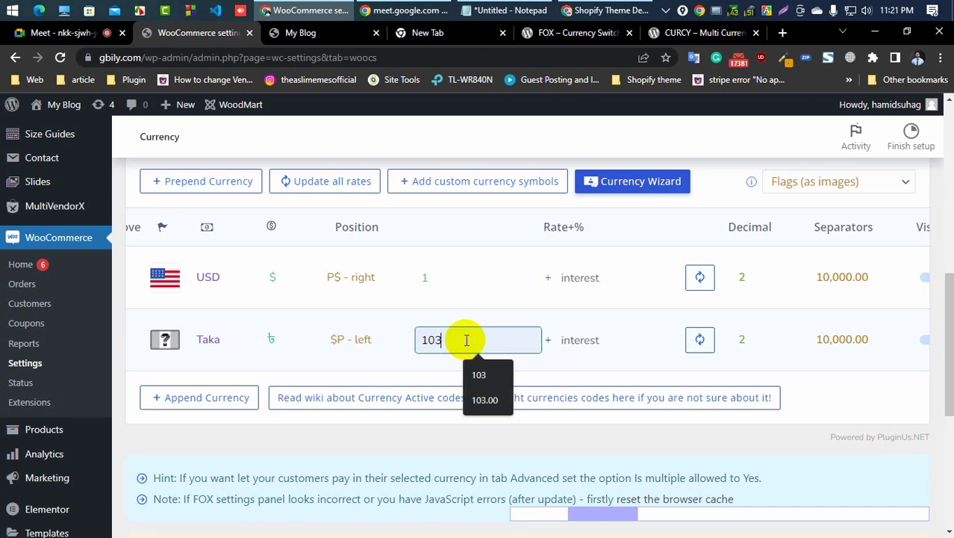
left_click(398, 383)
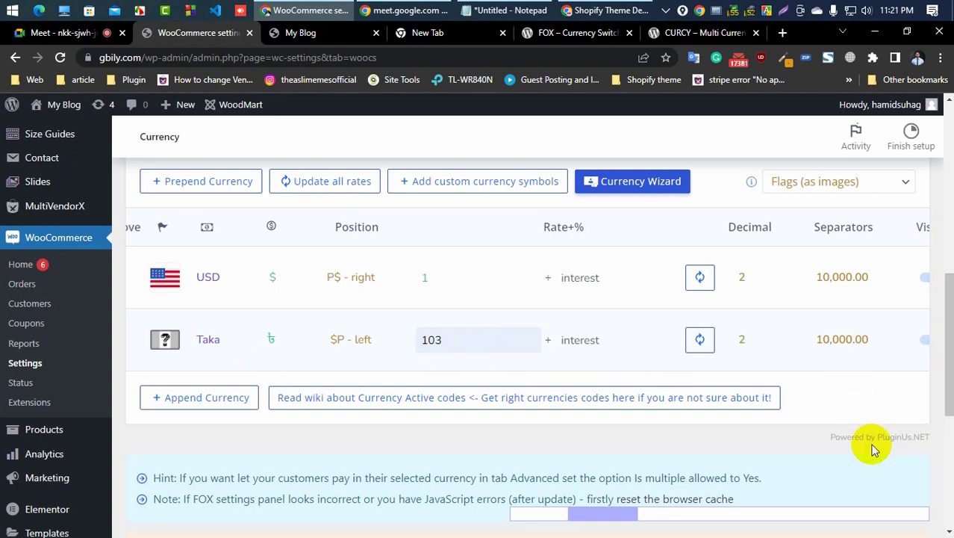
scroll(620, 260, "down", 5)
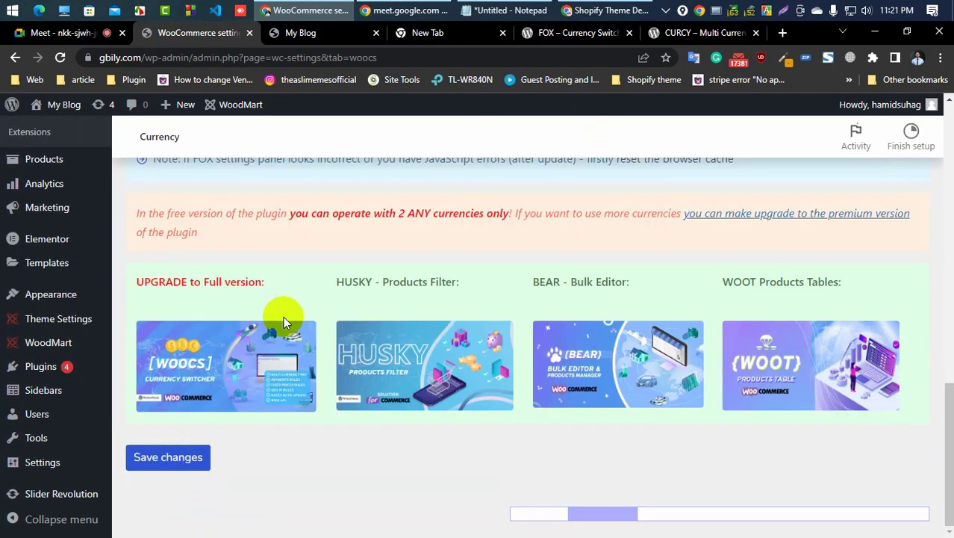
left_click(185, 457)
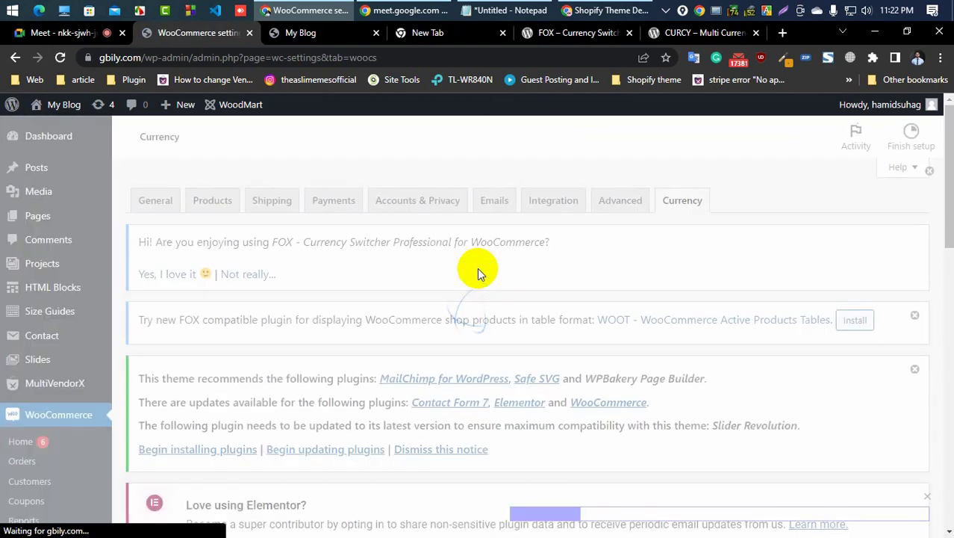
Step: Open the Options tab and review its settings, including the welcome currency and display toggles
scroll(246, 272, "down", 5)
scroll(250, 273, "down", 1)
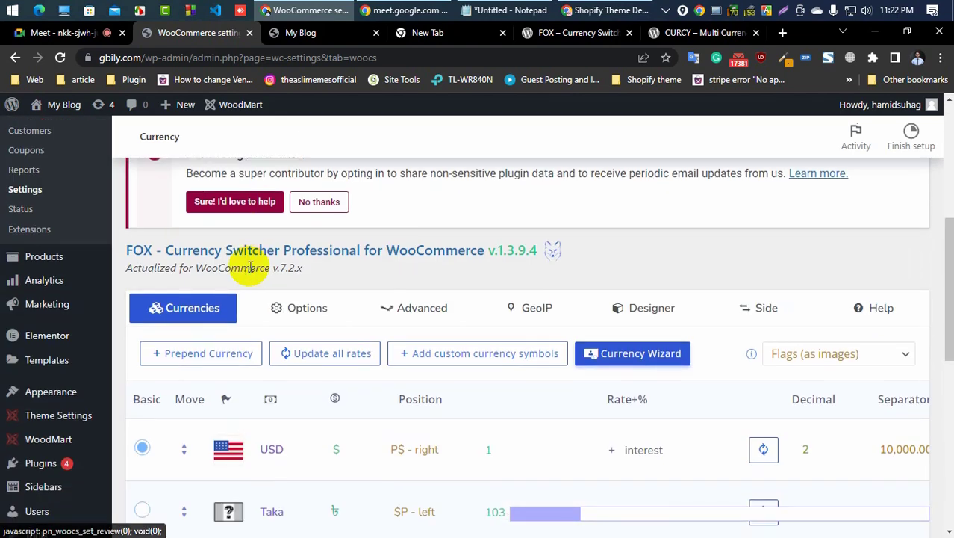
scroll(396, 224, "down", 2)
scroll(420, 234, "up", 2)
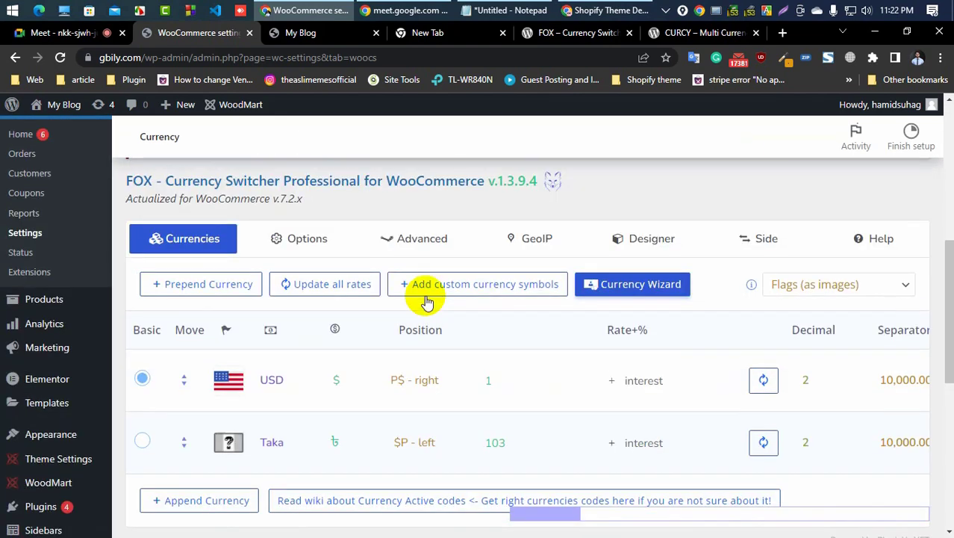
scroll(341, 324, "up", 2)
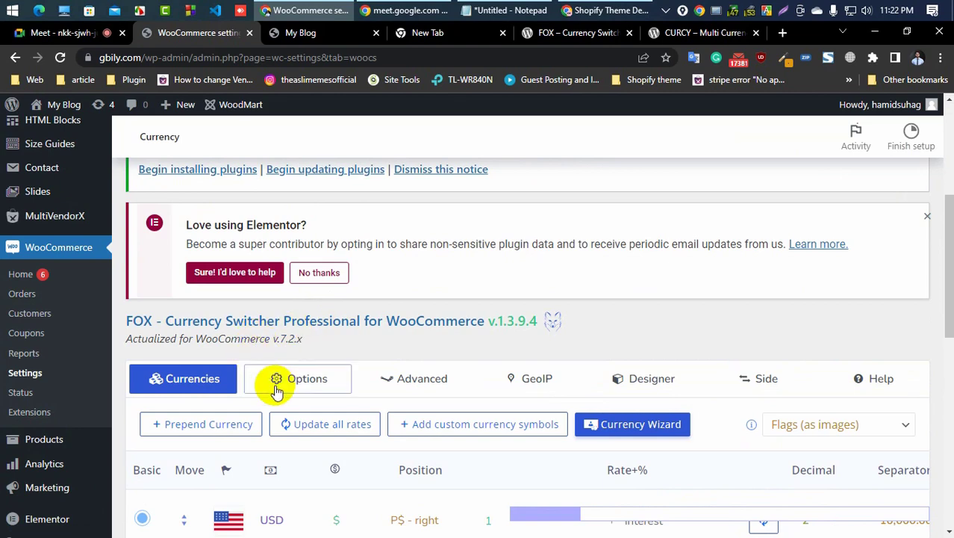
left_click(289, 379)
scroll(512, 331, "down", 2)
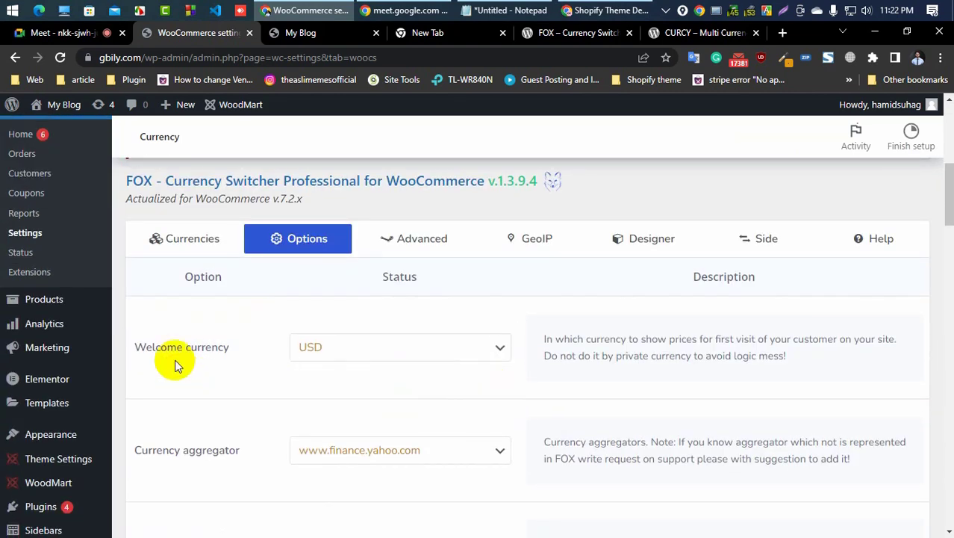
left_click(340, 356)
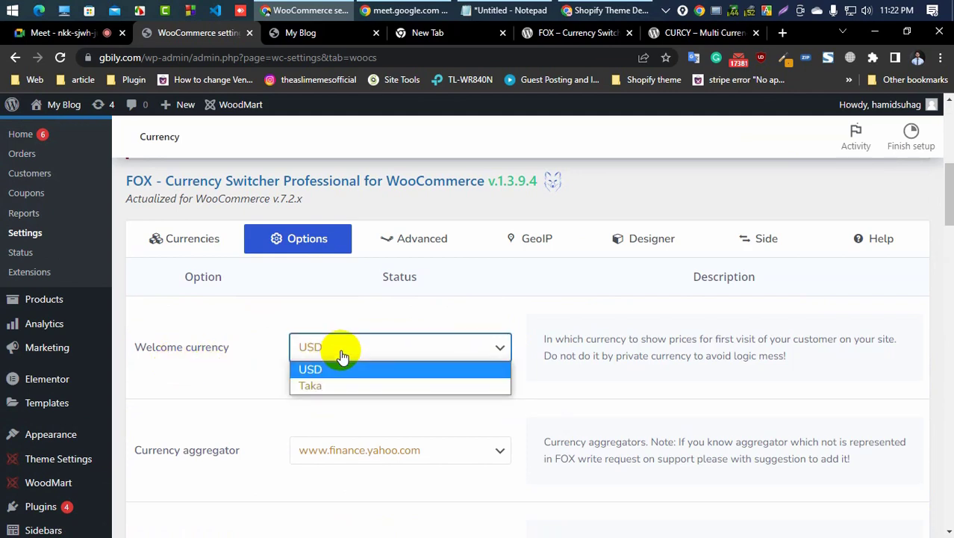
left_click(222, 408)
scroll(222, 409, "down", 3)
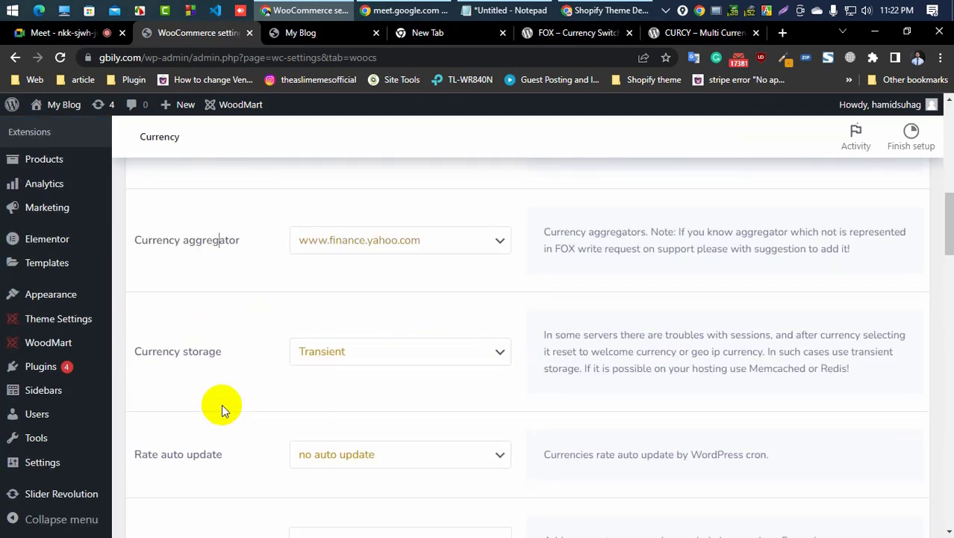
scroll(209, 318, "down", 4)
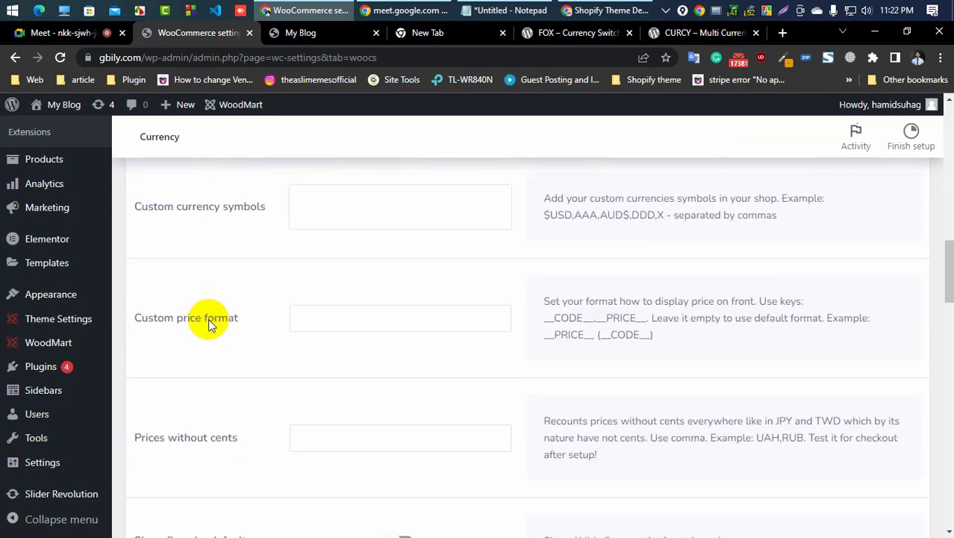
scroll(209, 318, "down", 1)
scroll(208, 321, "down", 2)
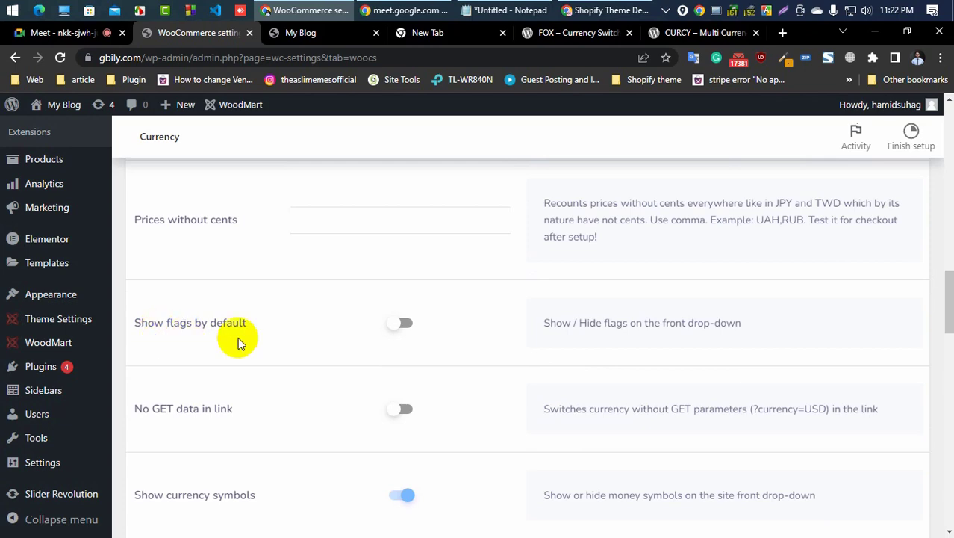
scroll(367, 341, "down", 2)
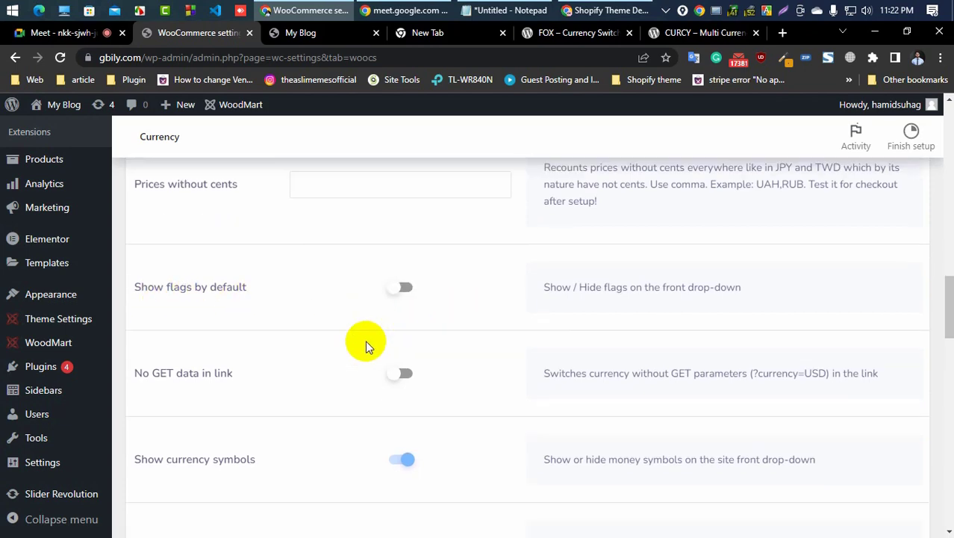
scroll(367, 356, "down", 2)
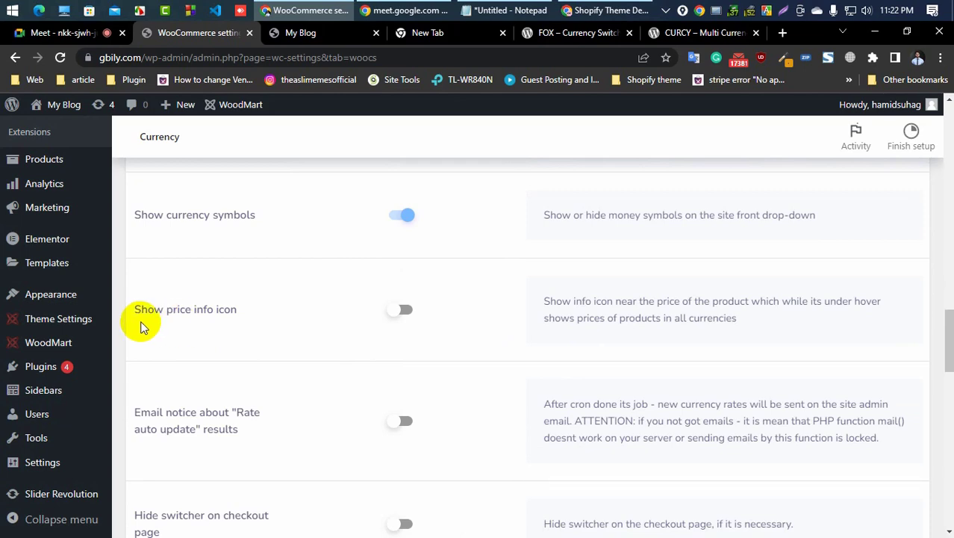
scroll(305, 324, "down", 3)
scroll(308, 368, "down", 2)
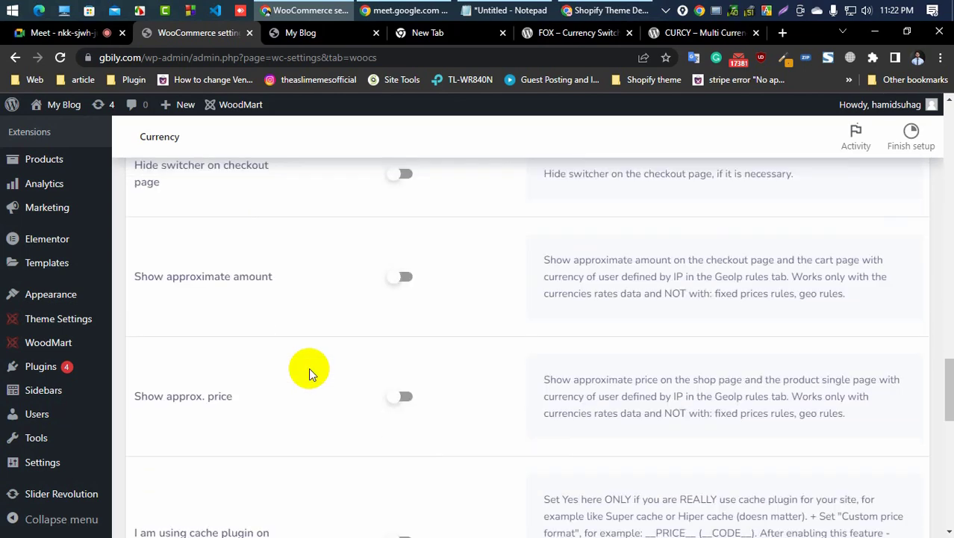
scroll(308, 367, "down", 4)
scroll(309, 367, "down", 3)
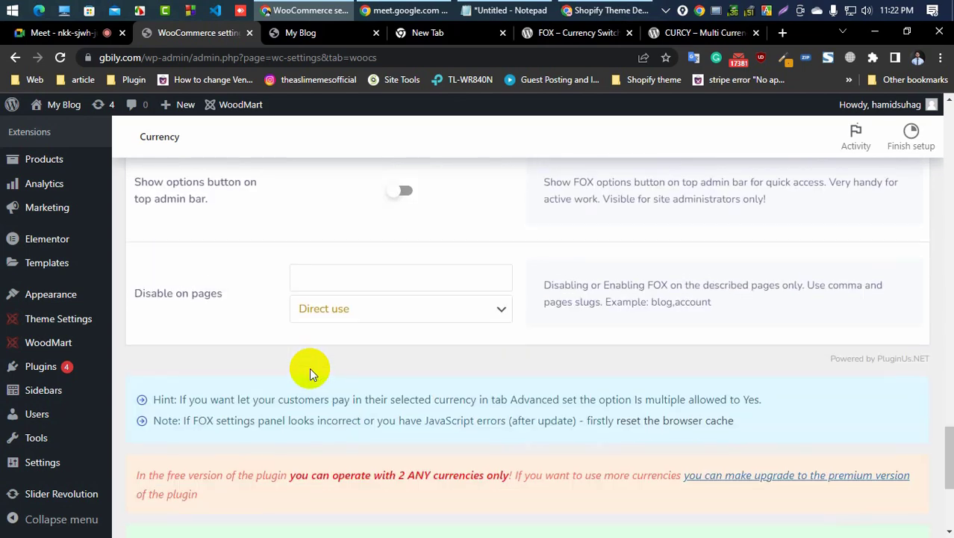
scroll(309, 368, "up", 10)
scroll(309, 368, "up", 15)
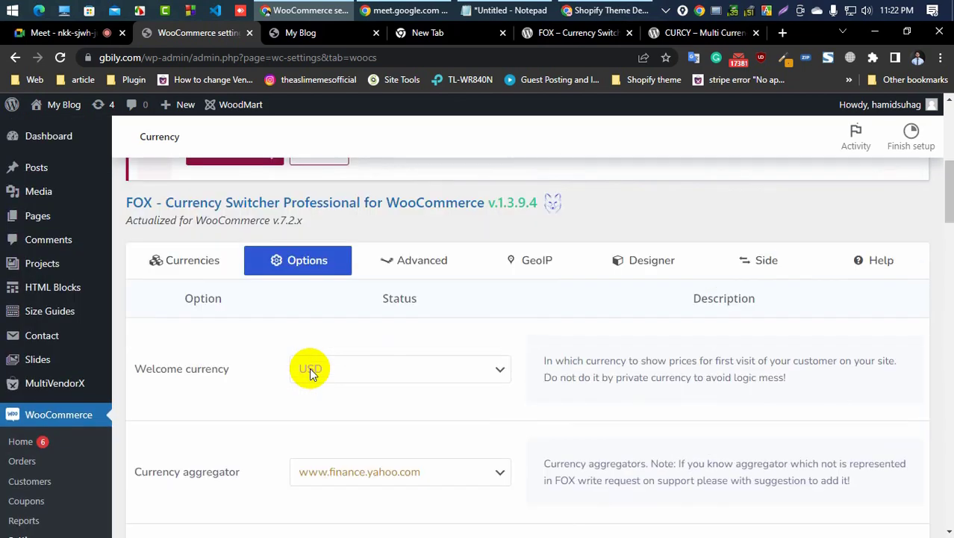
Step: Open the Advanced tab and review the Is multiple allowed option and the other advanced settings
left_click(420, 381)
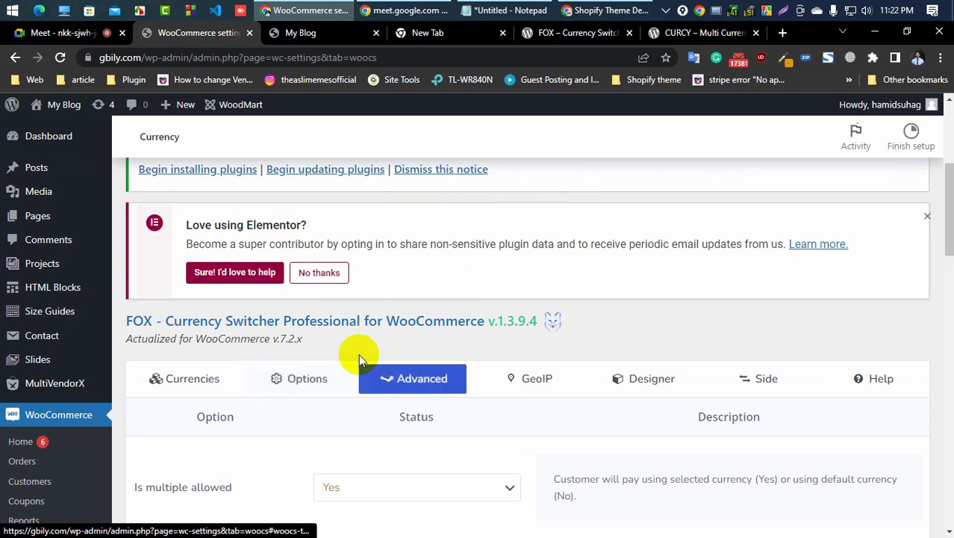
scroll(359, 354, "down", 3)
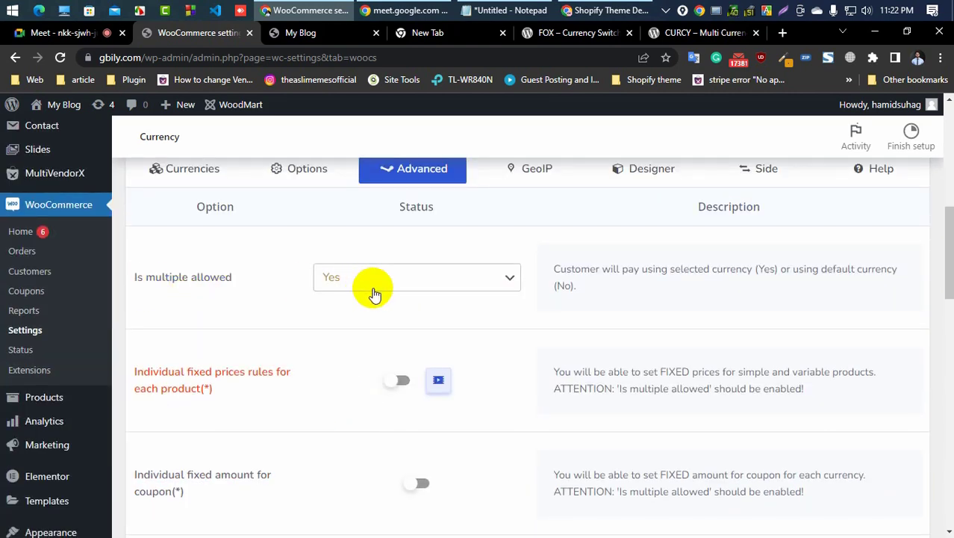
left_click(401, 281)
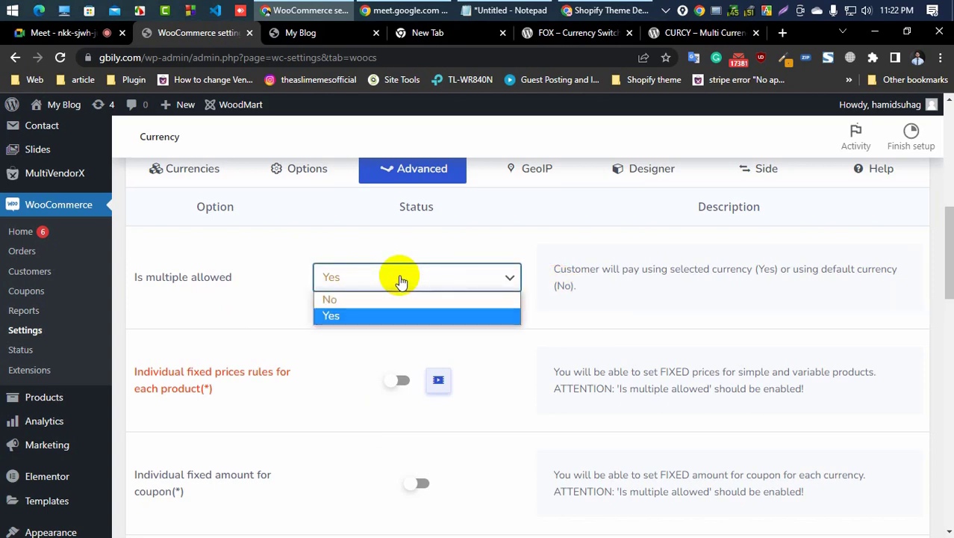
left_click(401, 281)
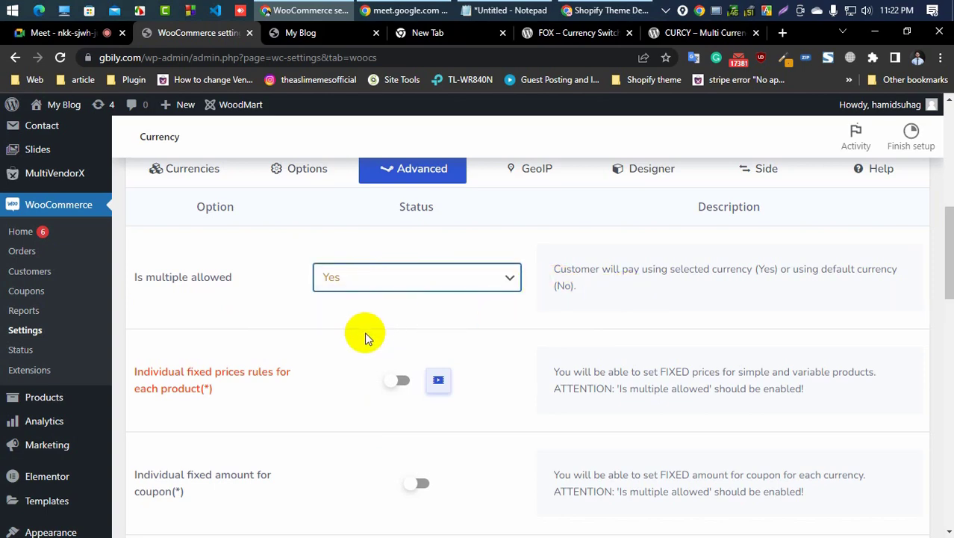
scroll(364, 337, "down", 2)
scroll(364, 337, "down", 3)
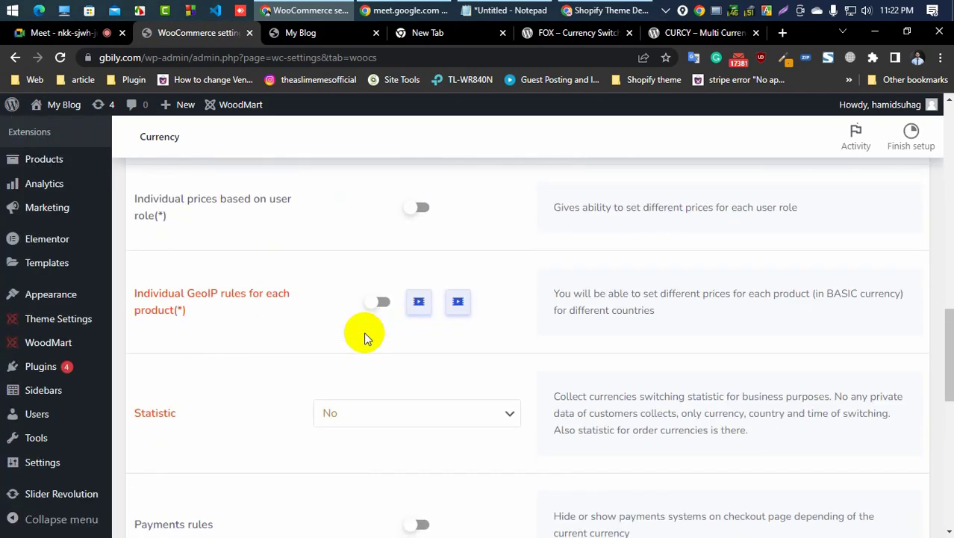
scroll(365, 337, "up", 3)
scroll(363, 332, "up", 3)
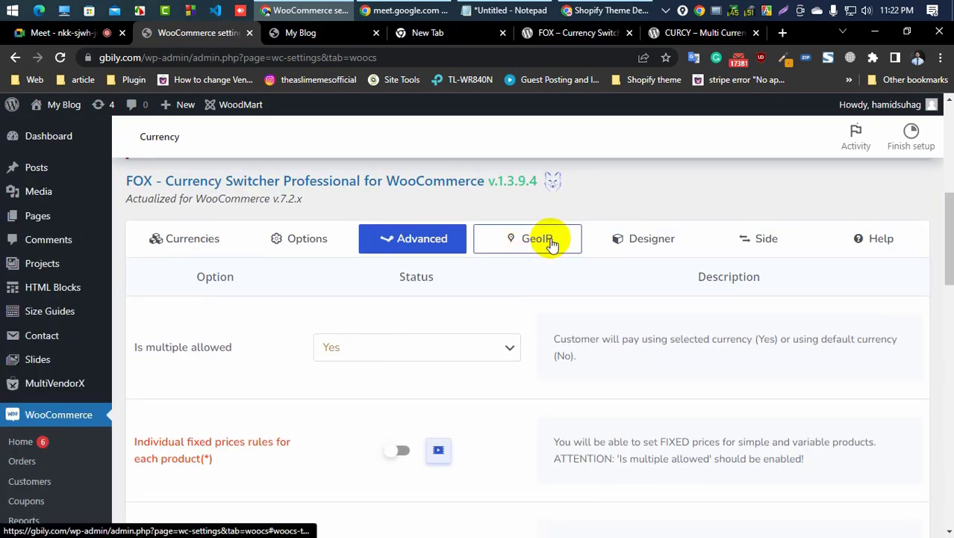
Step: Review the GeoIP country rules for USD and Taka, then the Designer tab's switcher list
left_click(523, 239)
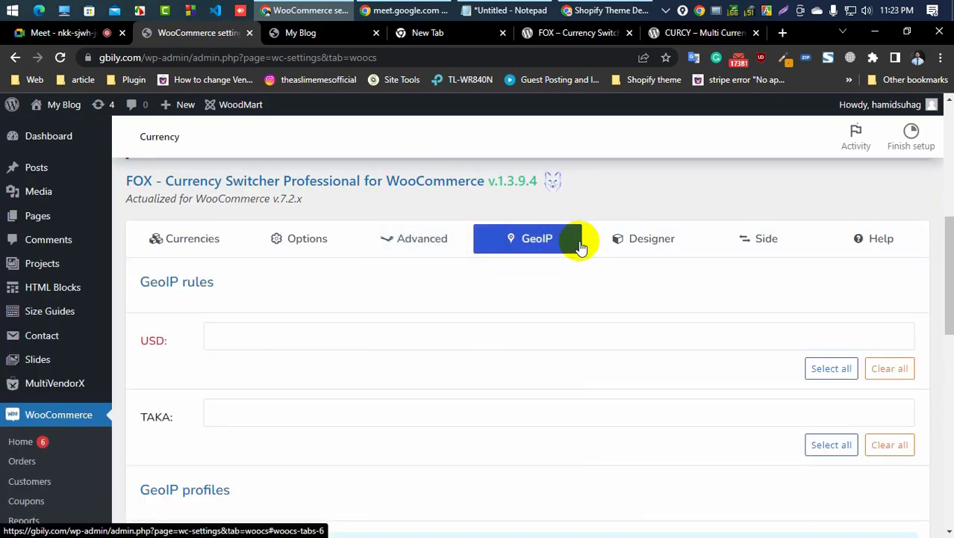
left_click(362, 336)
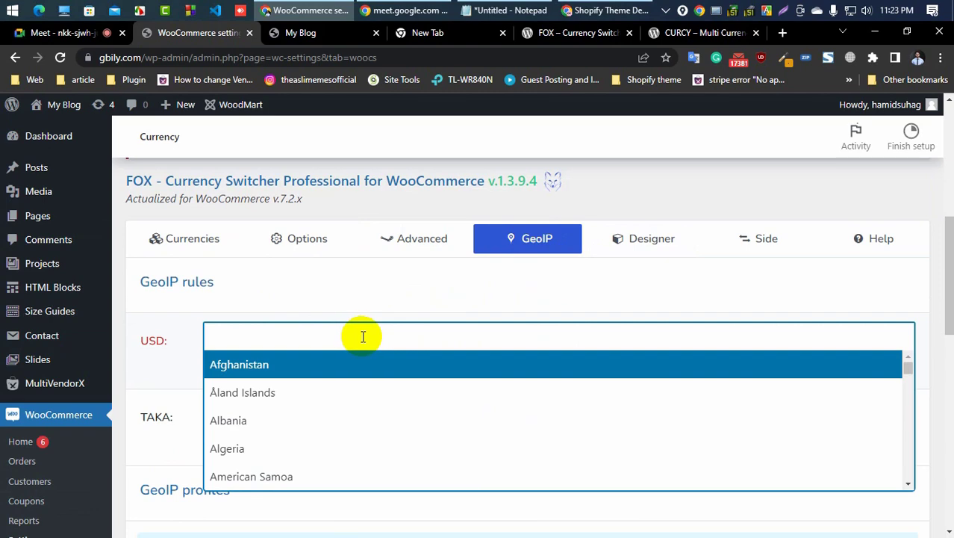
left_click(285, 306)
scroll(168, 305, "down", 2)
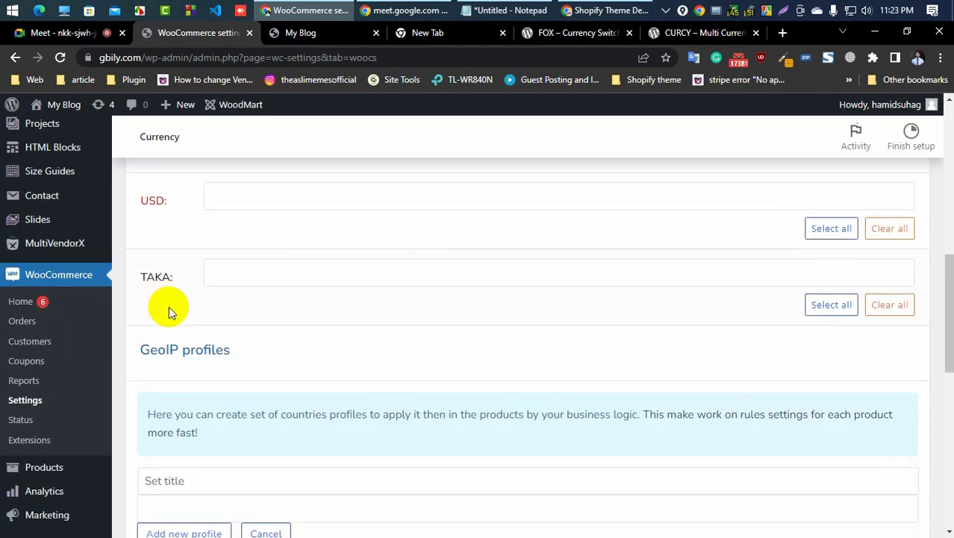
scroll(522, 268, "up", 3)
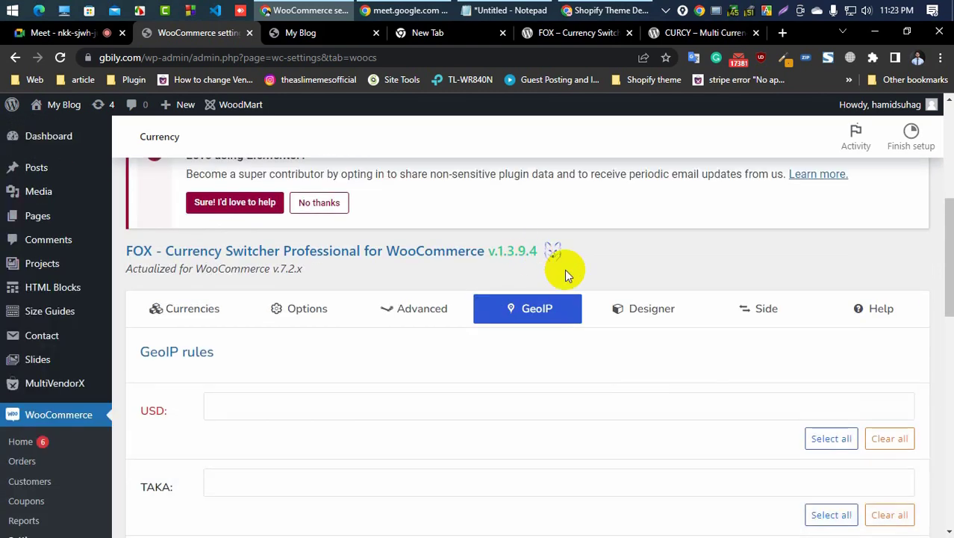
left_click(647, 314)
scroll(484, 337, "down", 2)
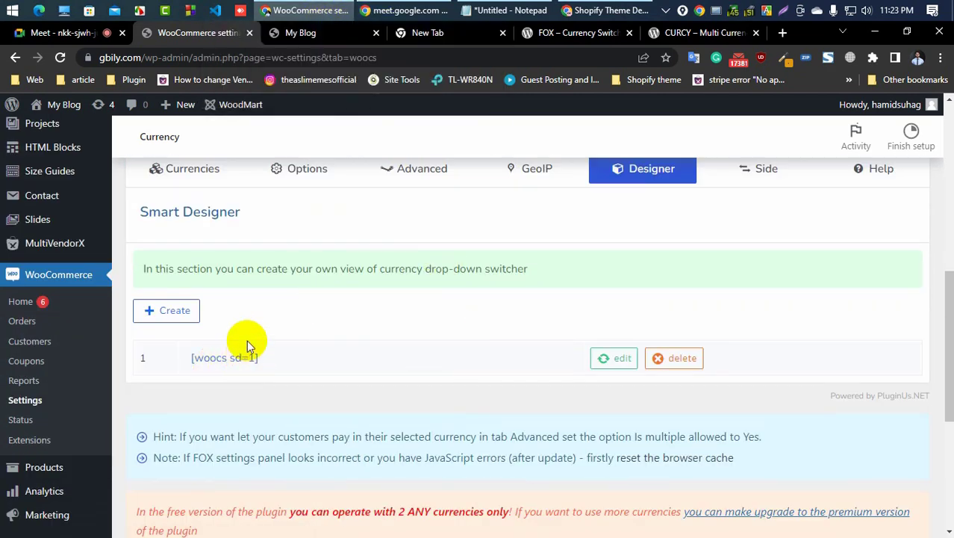
Step: Switch to the storefront tab, reload it, and open the Country currency dropdown in the header
left_click(344, 33)
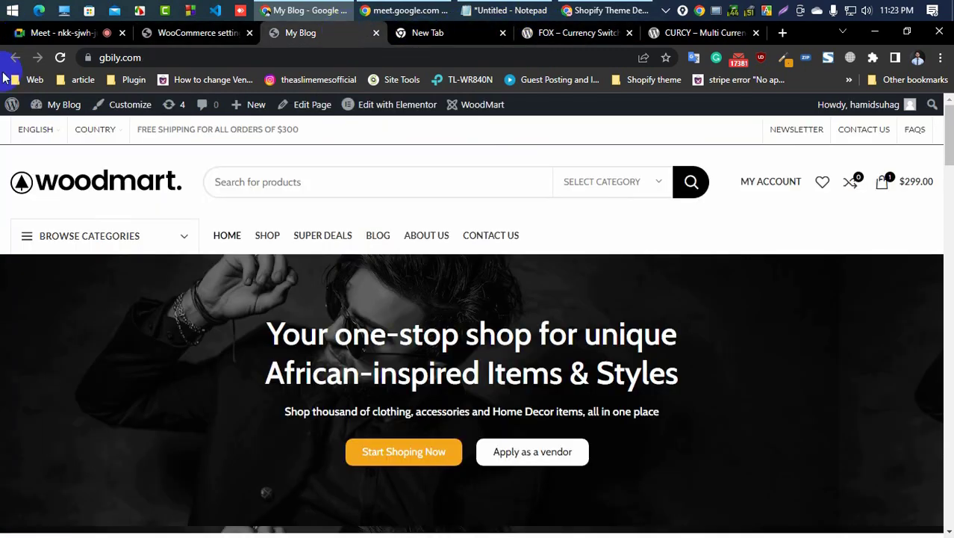
left_click(87, 326)
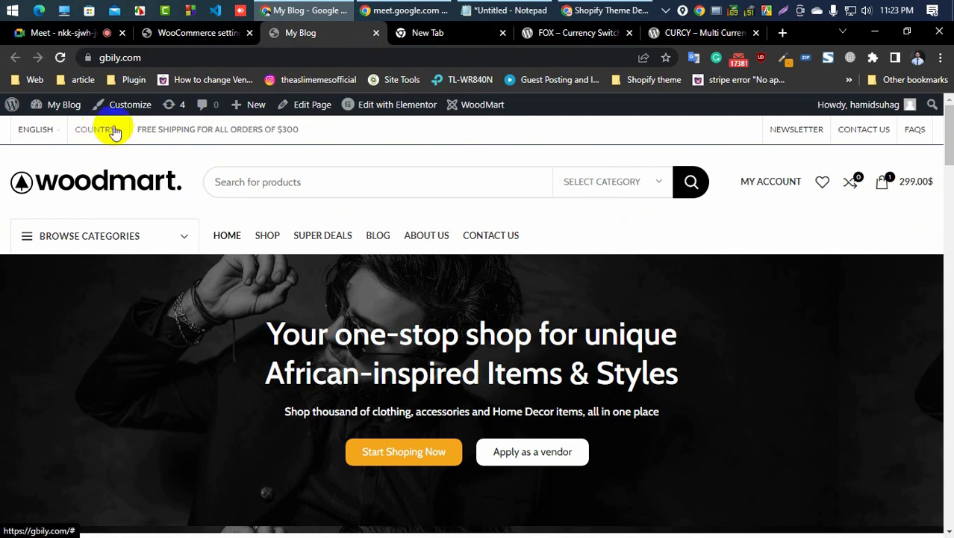
mouse_move(114, 131)
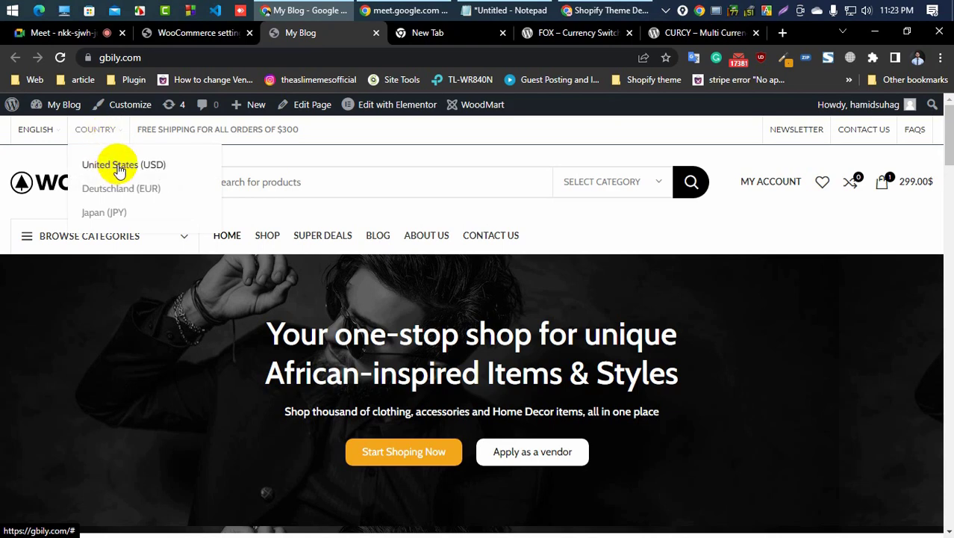
Step: Choose United States (USD) from the Country dropdown and review the product prices on the home page
left_click(118, 165)
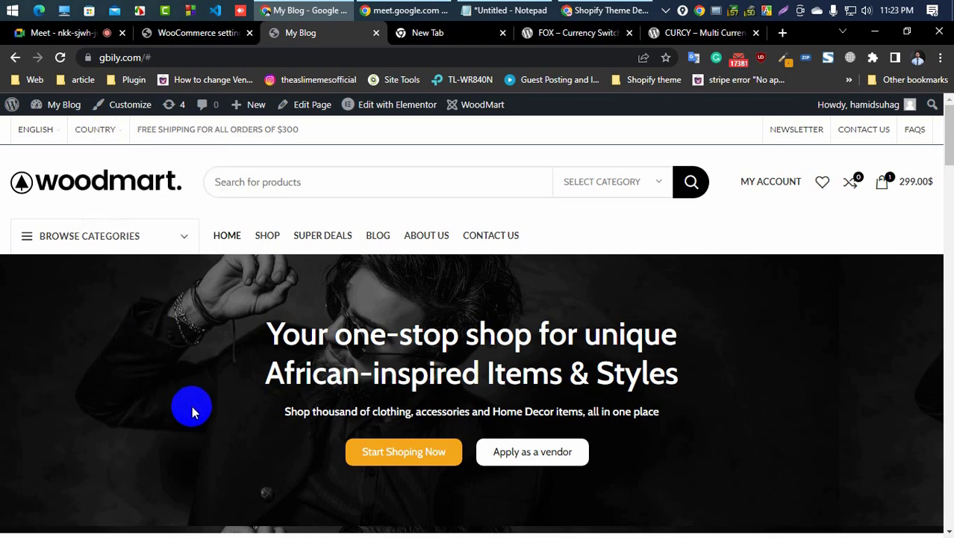
scroll(192, 405, "down", 10)
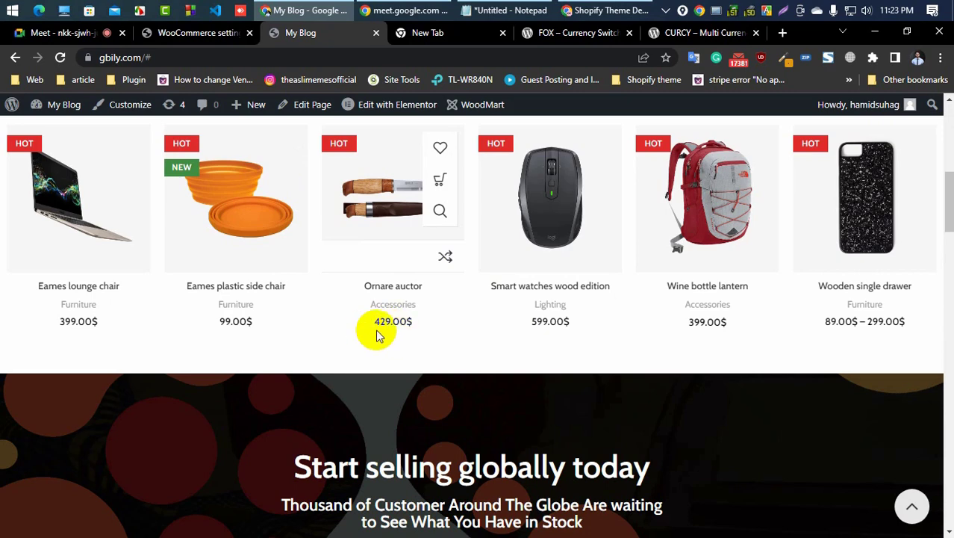
scroll(89, 326, "up", 10)
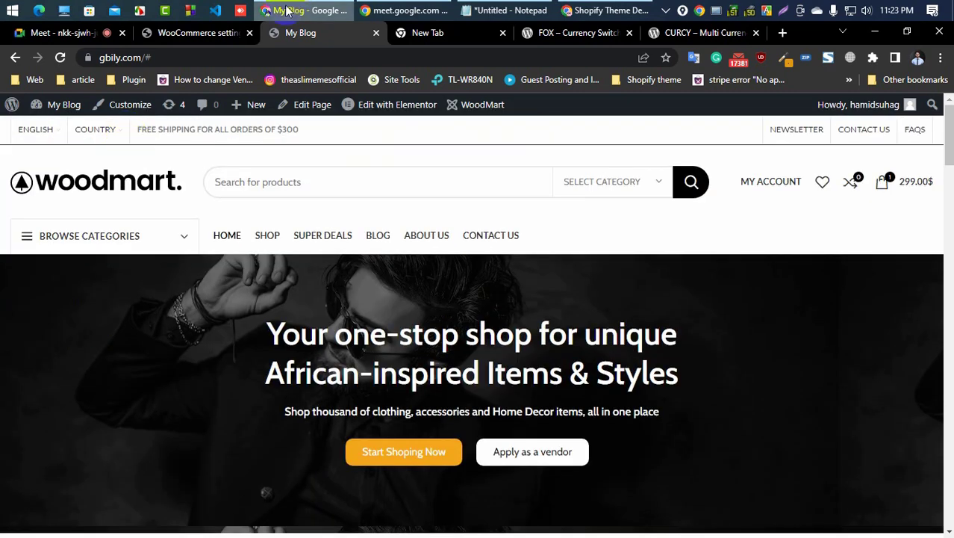
Step: In the WooCommerce settings tab, delete the existing Designer currency switcher, backing out of the first confirmation
left_click(197, 34)
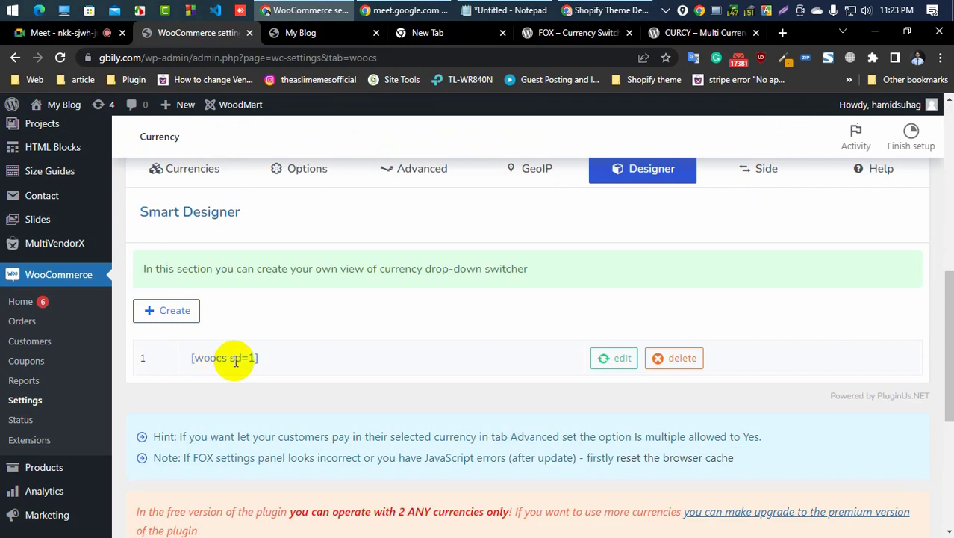
left_click(670, 360)
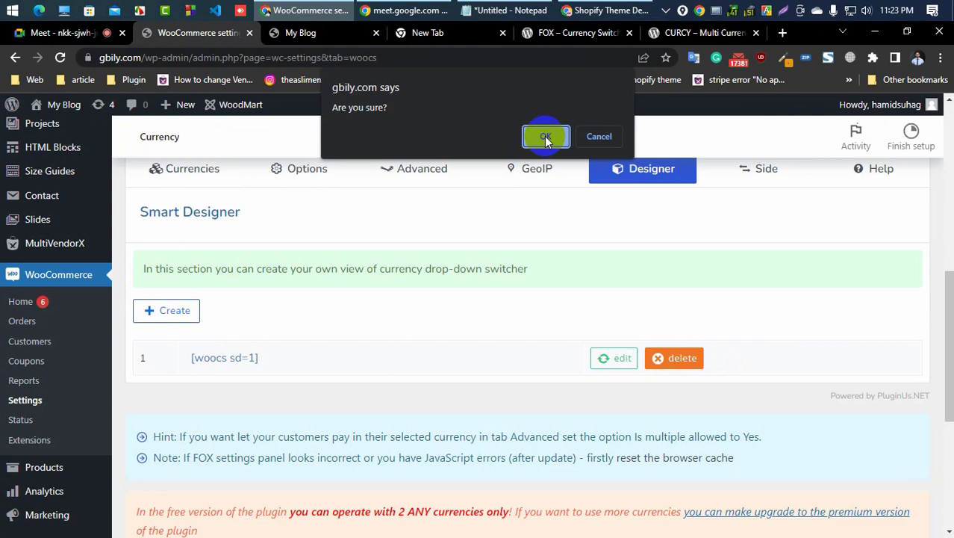
left_click(596, 138)
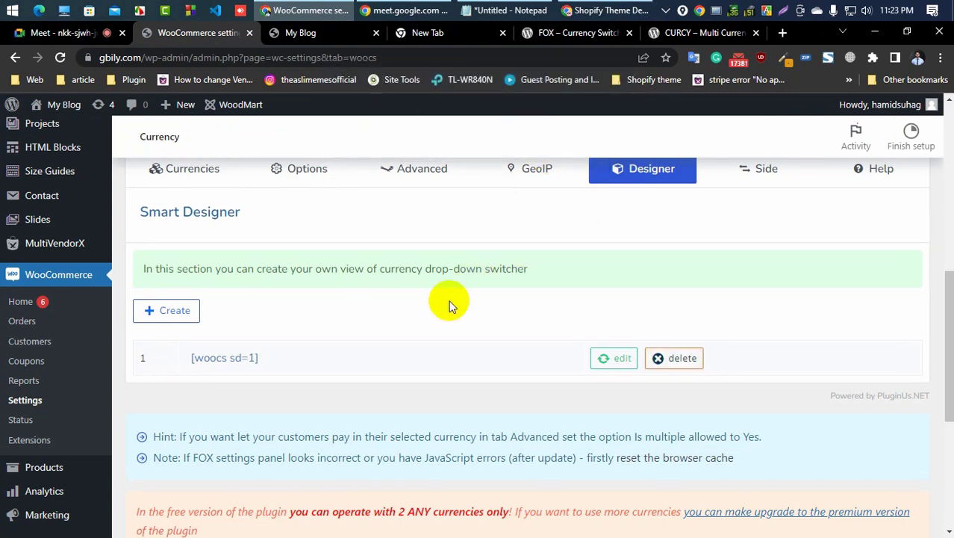
left_click(677, 358)
left_click(547, 137)
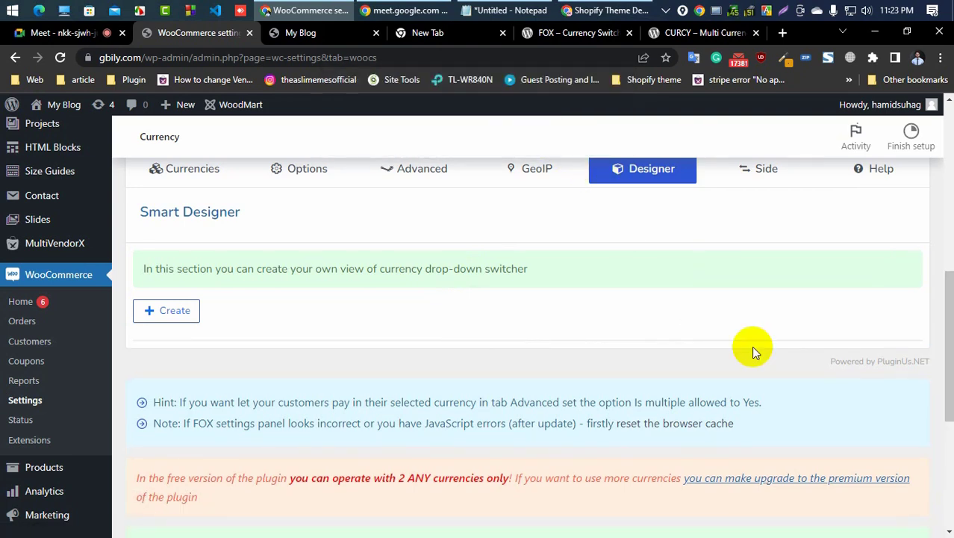
Step: Create a new Designer switcher and copy its [woocs sd=1] shortcode
left_click(171, 314)
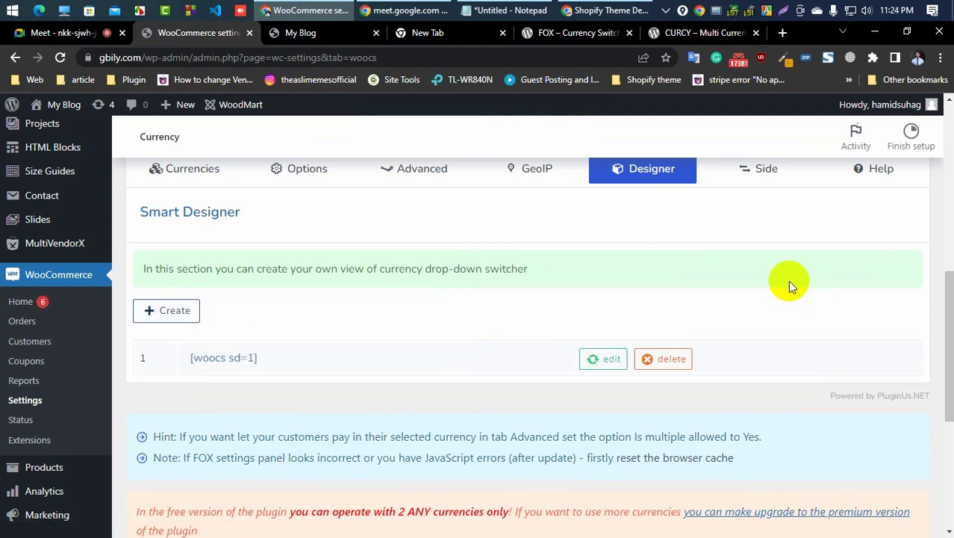
left_click(246, 359)
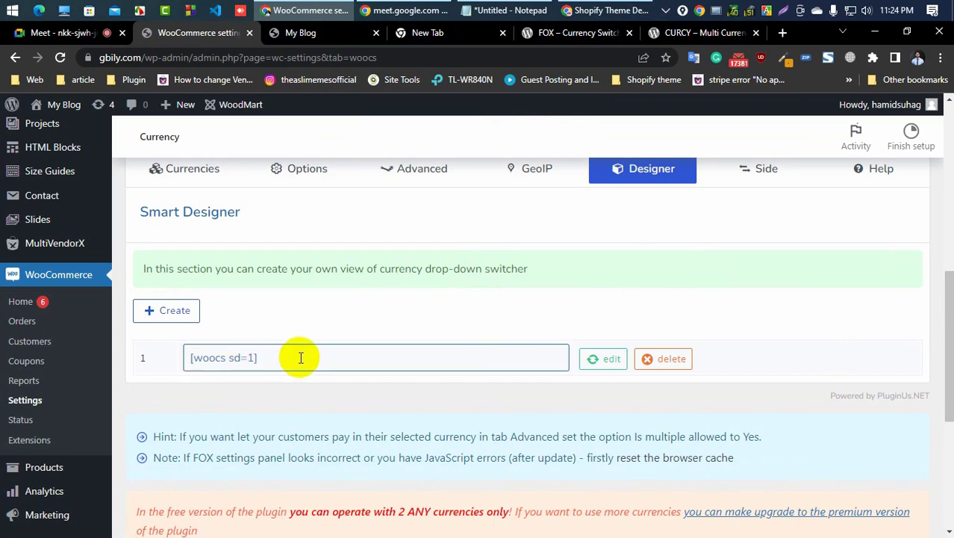
left_click(301, 357)
right_click(299, 357)
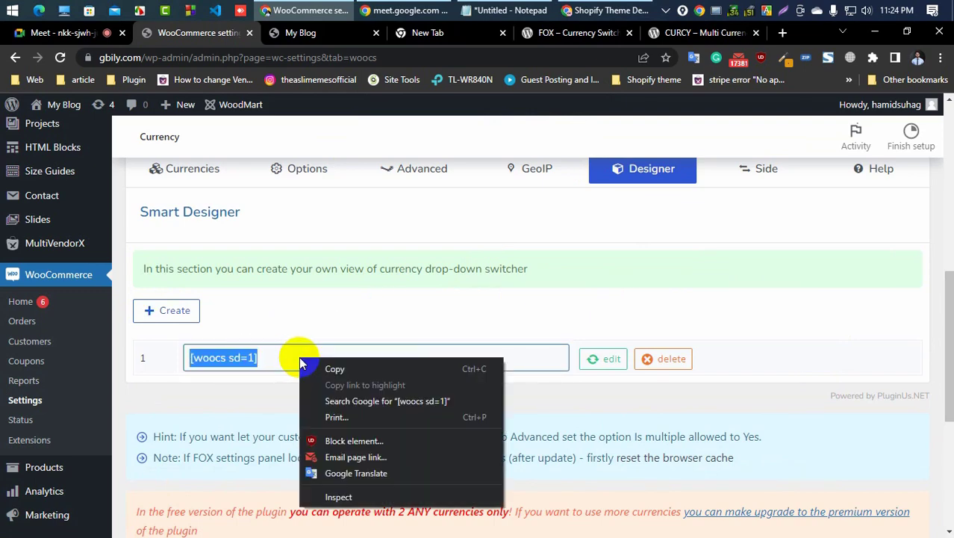
left_click(350, 371)
Step: Go from the storefront to the WordPress dashboard and open the WoodMart Header builder
left_click(310, 34)
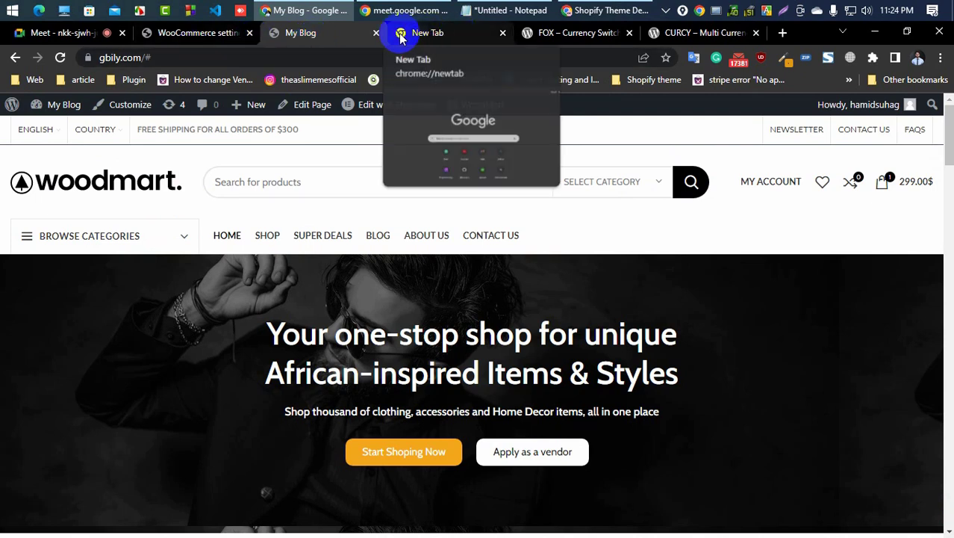
left_click(11, 104)
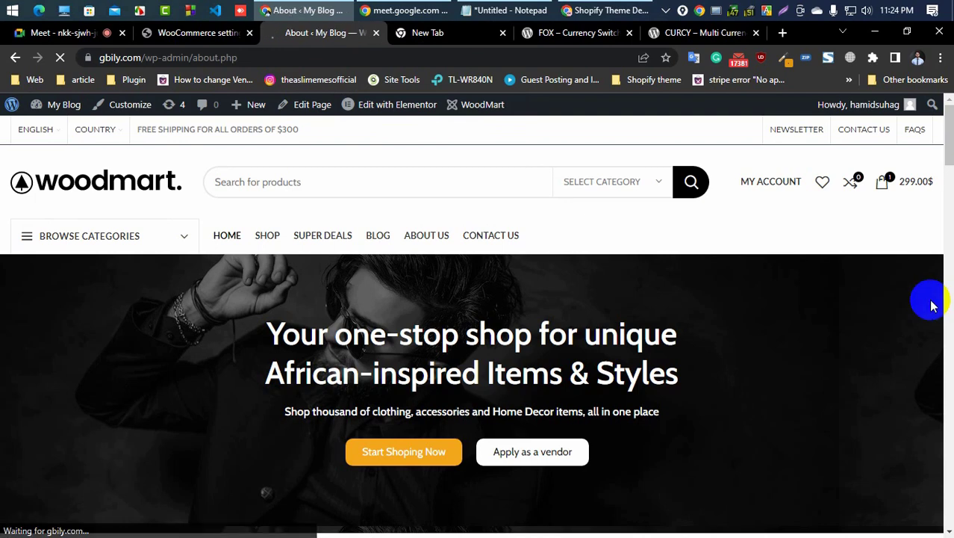
scroll(4, 282, "down", 1)
scroll(5, 283, "down", 3)
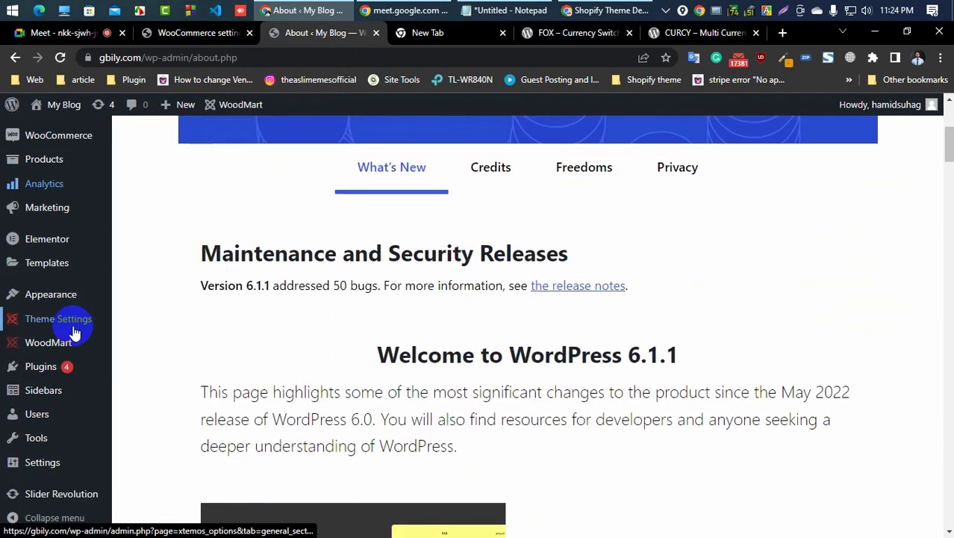
mouse_move(73, 334)
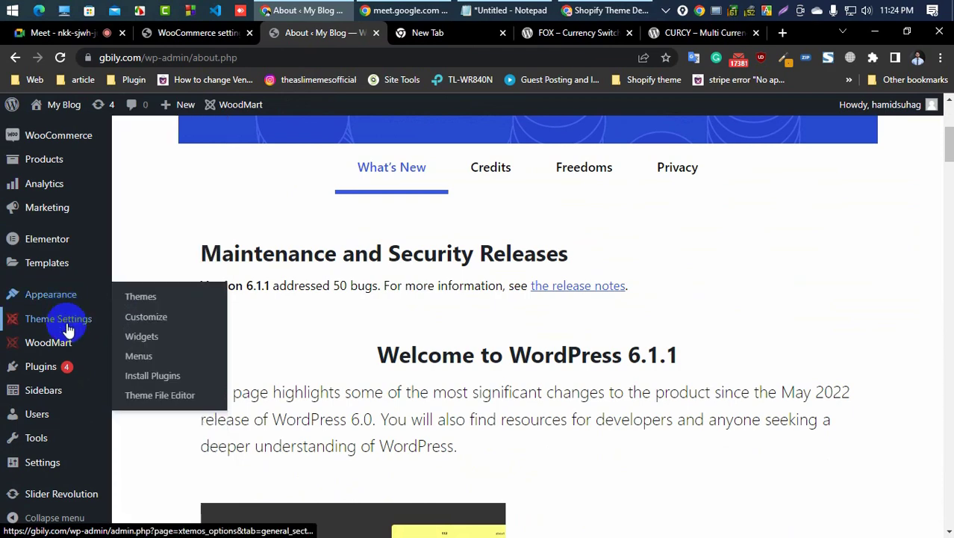
scroll(65, 321, "up", 1)
scroll(66, 321, "up", 2)
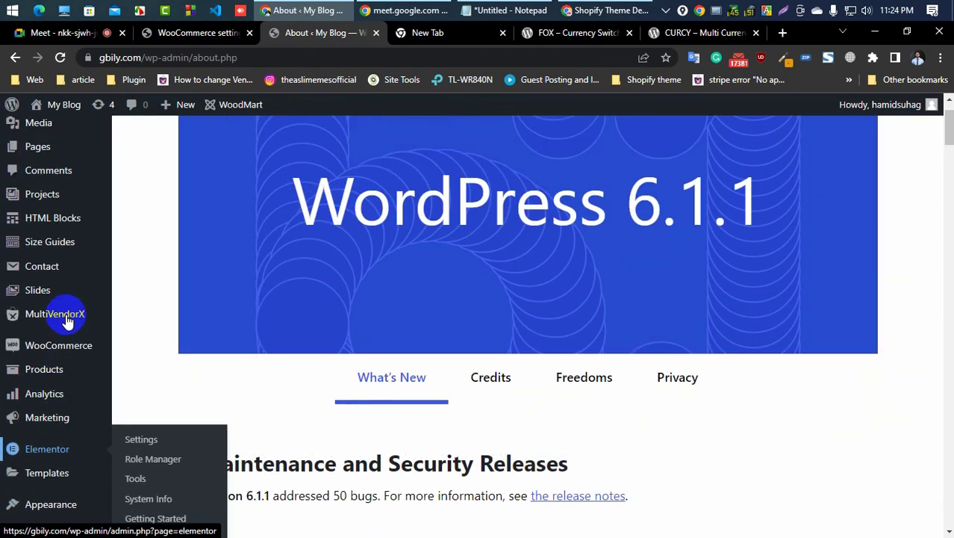
scroll(66, 321, "down", 1)
scroll(66, 321, "down", 2)
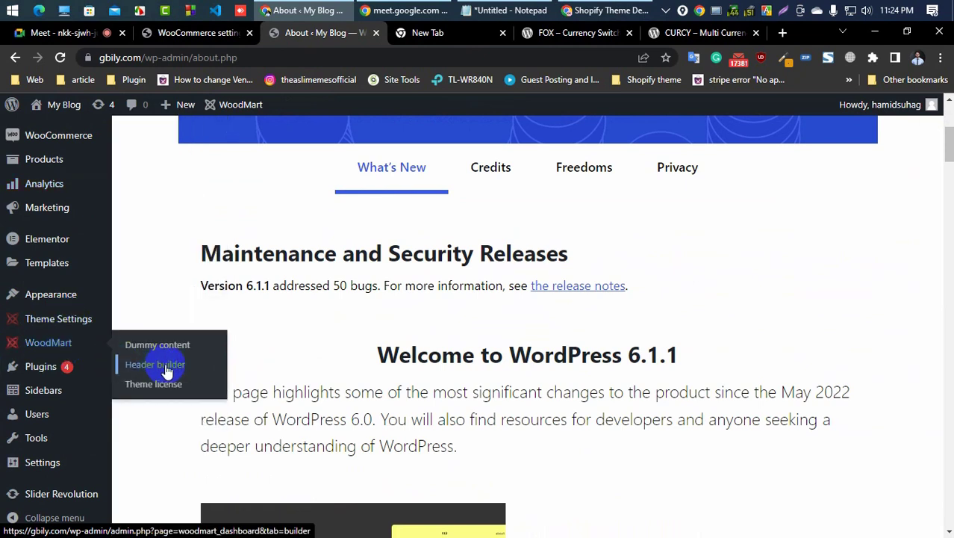
left_click(166, 371)
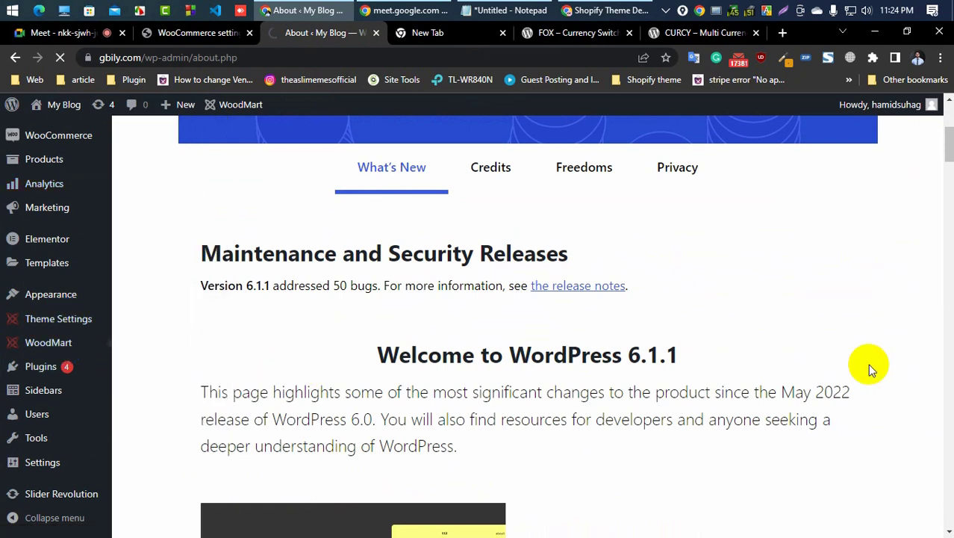
left_click(870, 366)
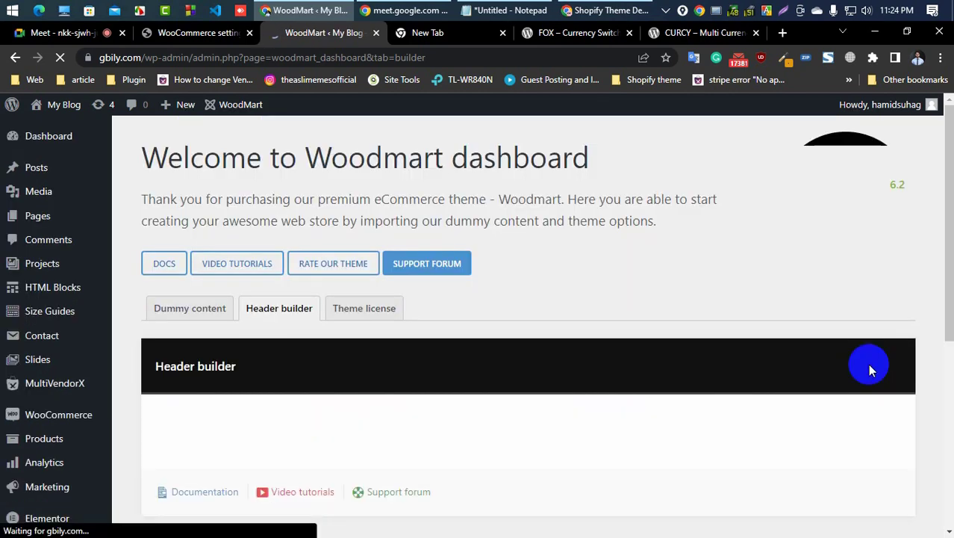
Step: Edit the Header Retail layout, add a Text/HTML element containing [woocs sd=1] to the top bar's centre, and save the header
scroll(475, 317, "down", 3)
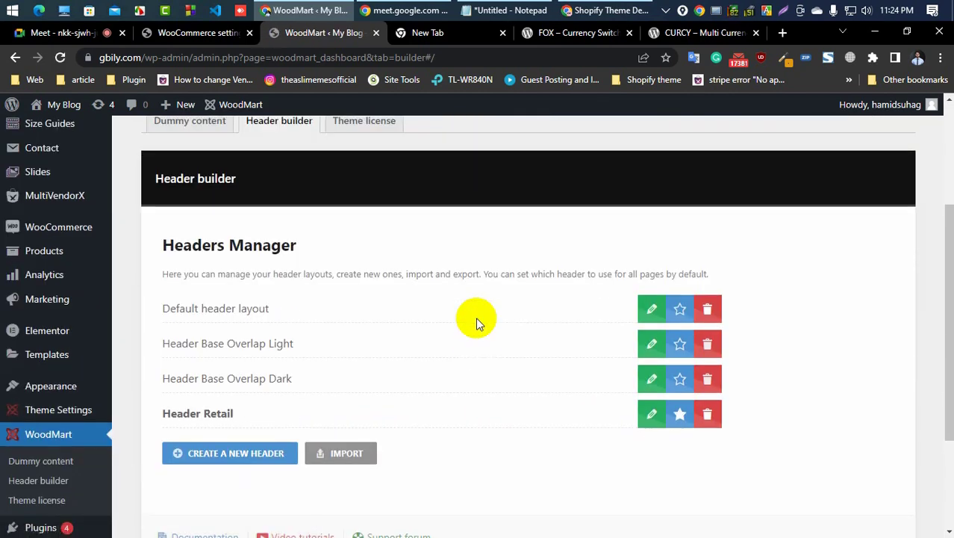
scroll(476, 317, "down", 2)
scroll(475, 317, "down", 1)
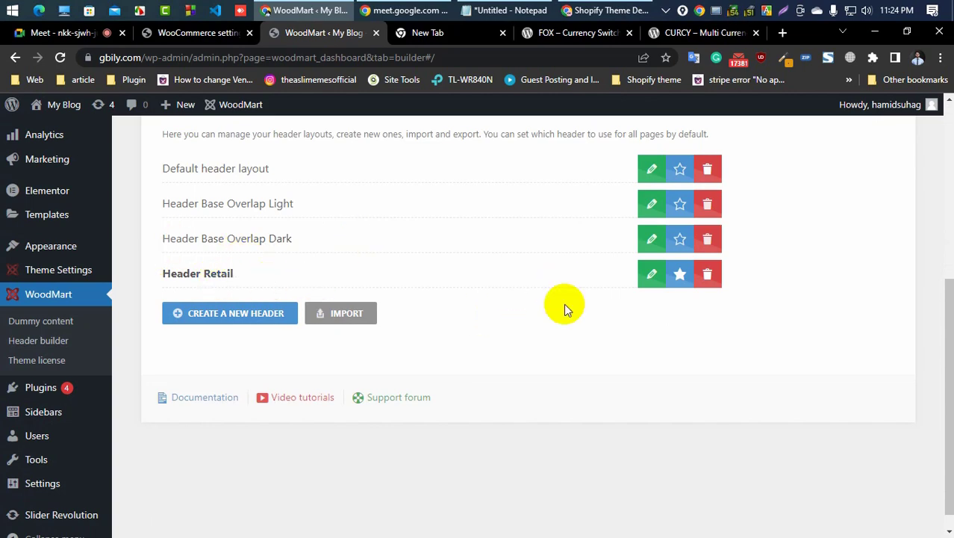
left_click(652, 273)
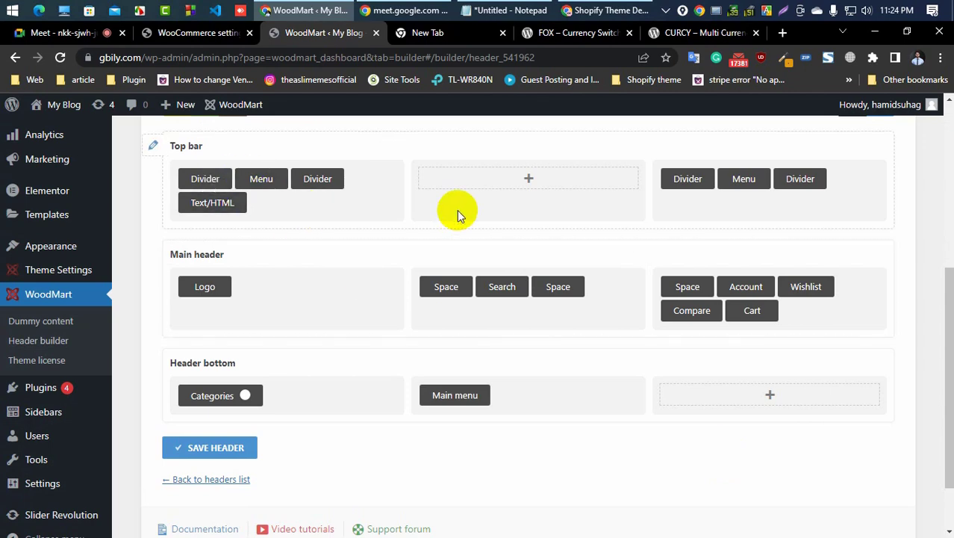
left_click(529, 180)
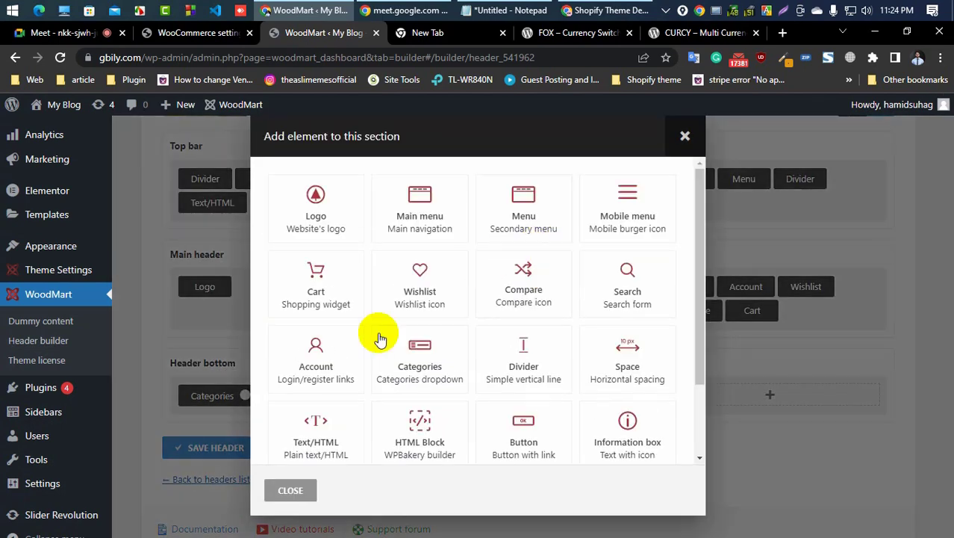
left_click(317, 443)
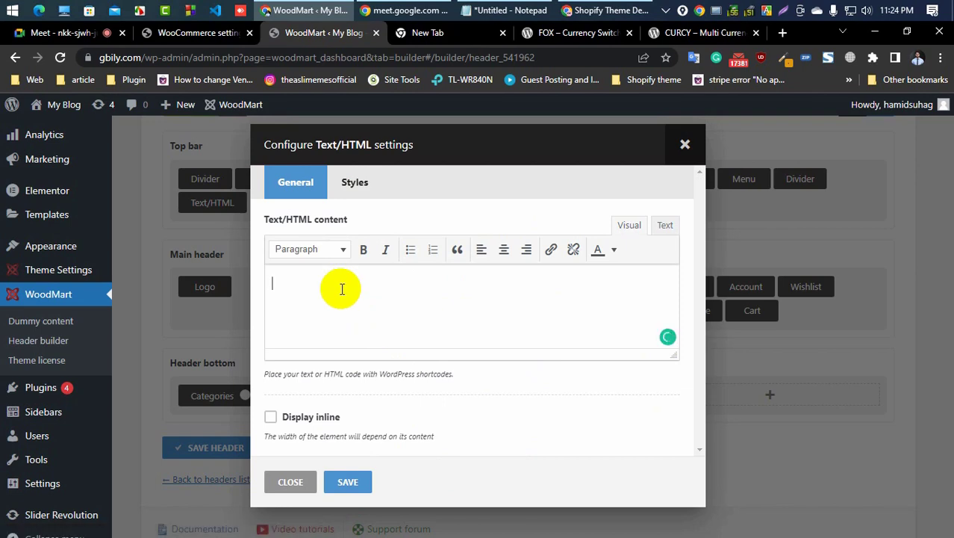
left_click(354, 483)
scroll(383, 486, "down", 1)
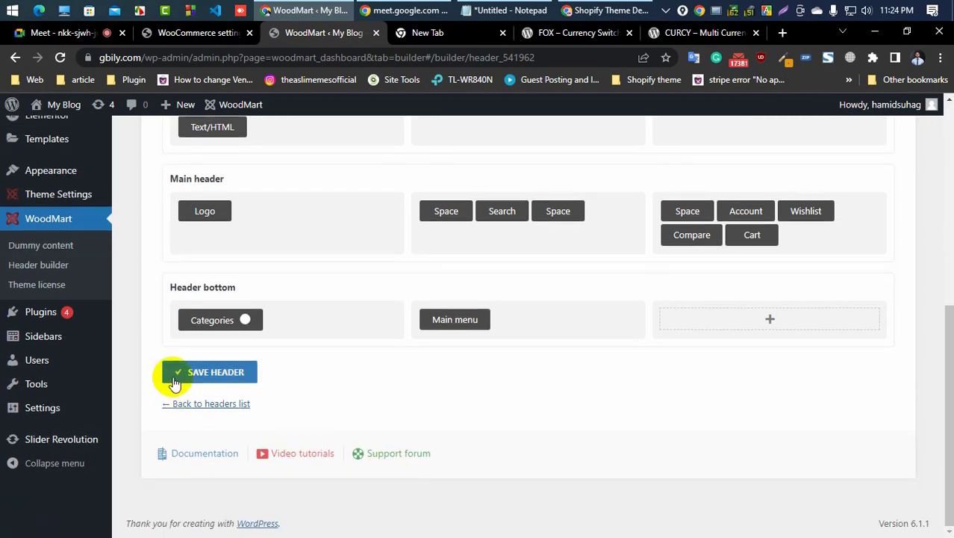
left_click(199, 371)
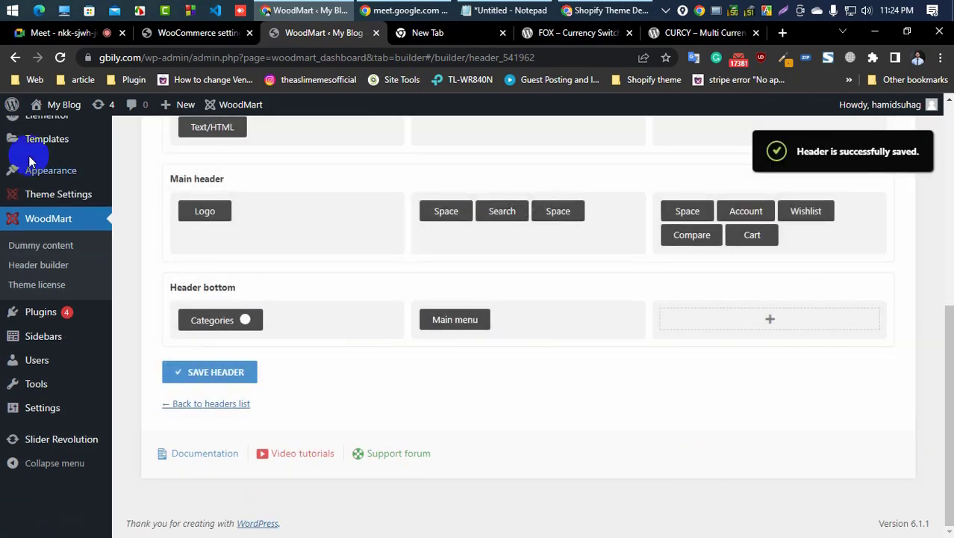
Step: Open the site in a new tab and close the tabs to its right
mouse_move(33, 109)
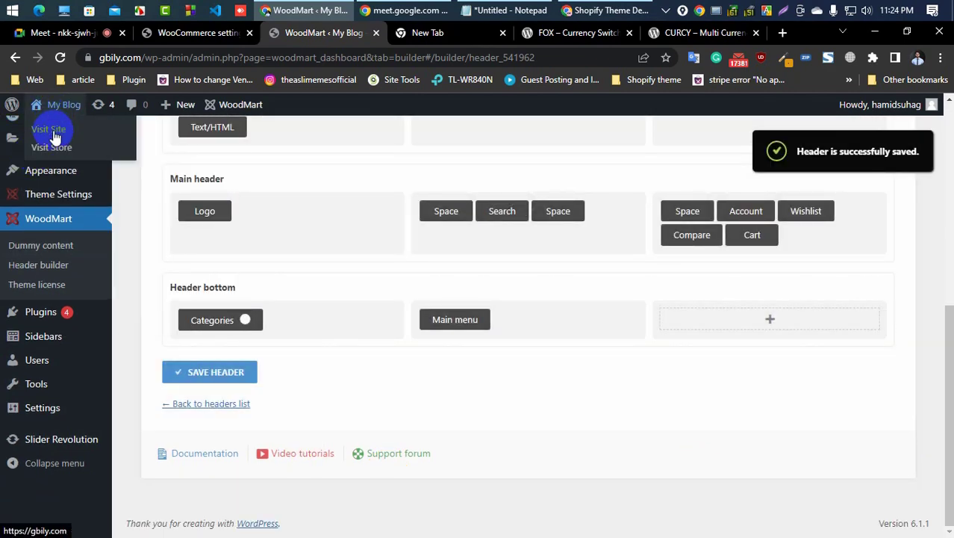
right_click(73, 135)
left_click(88, 142)
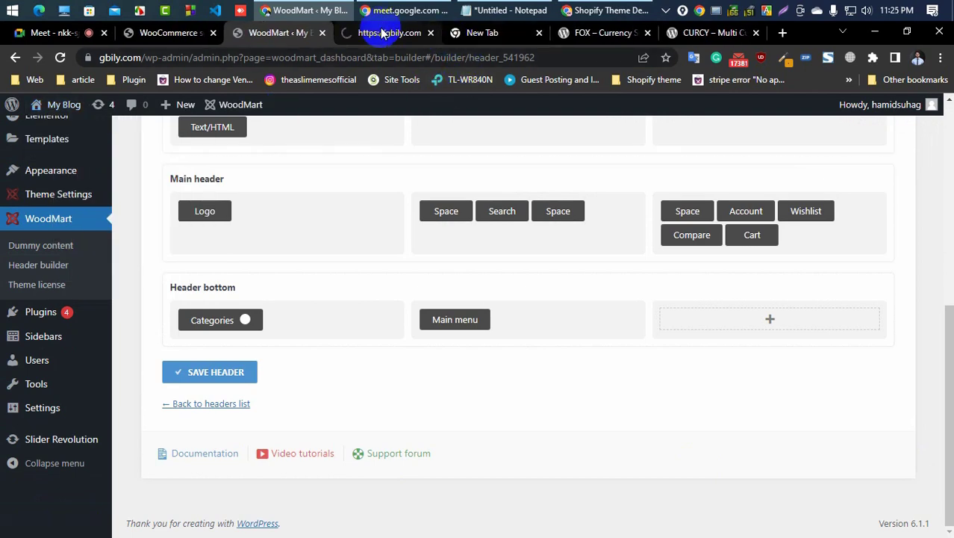
left_click(381, 33)
right_click(381, 33)
left_click(473, 238)
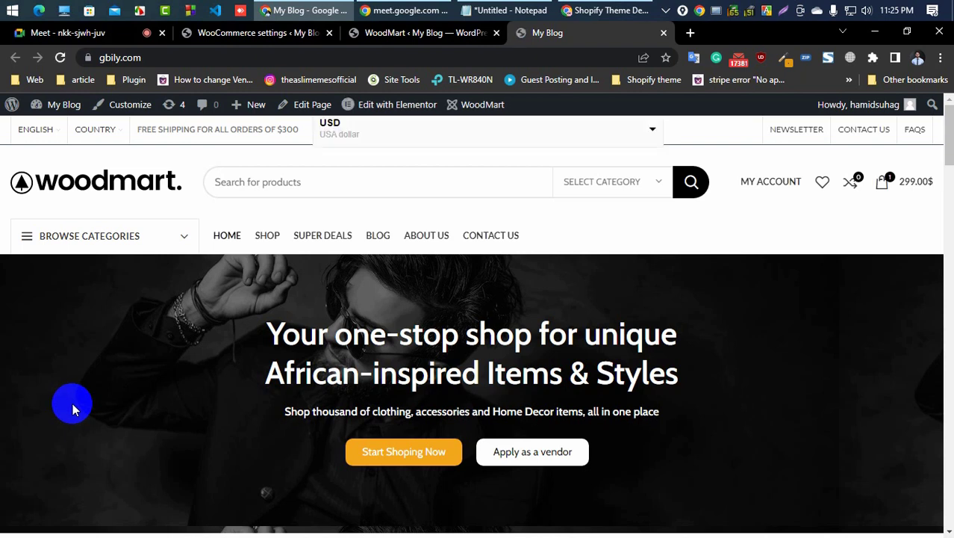
Step: Open the new currency switcher in the storefront header and review the product prices
left_click(356, 139)
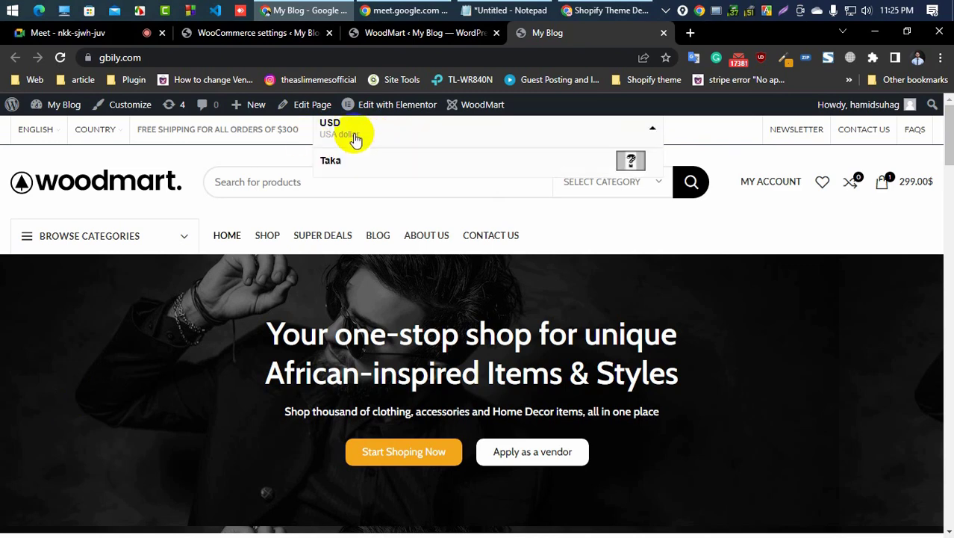
scroll(303, 316, "down", 10)
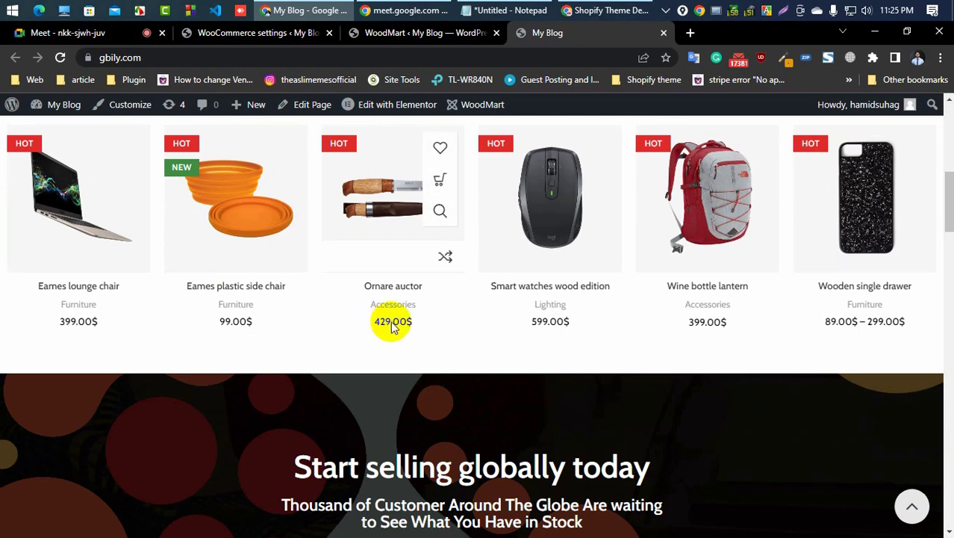
scroll(228, 265, "up", 5)
scroll(228, 265, "up", 3)
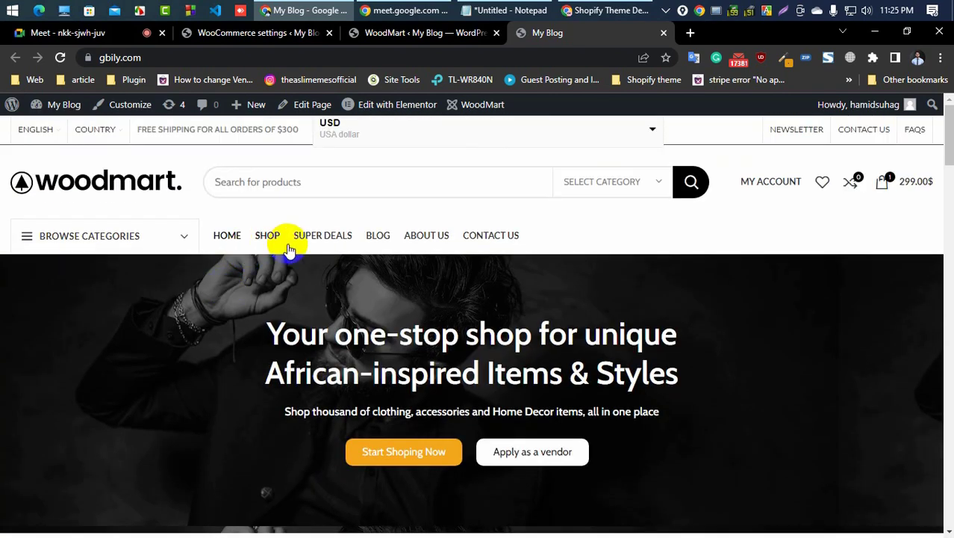
Step: Switch the storefront currency to Taka and review the converted product prices
left_click(364, 135)
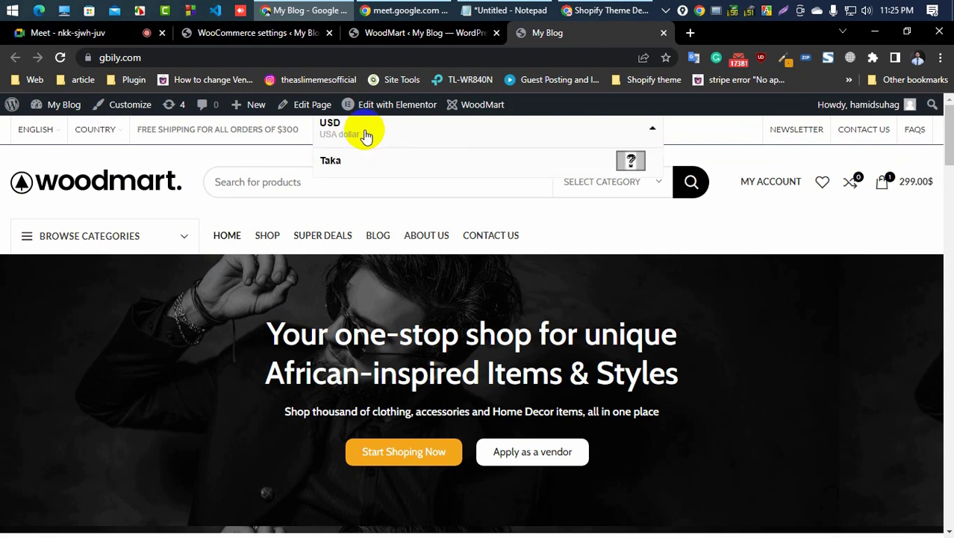
left_click(331, 161)
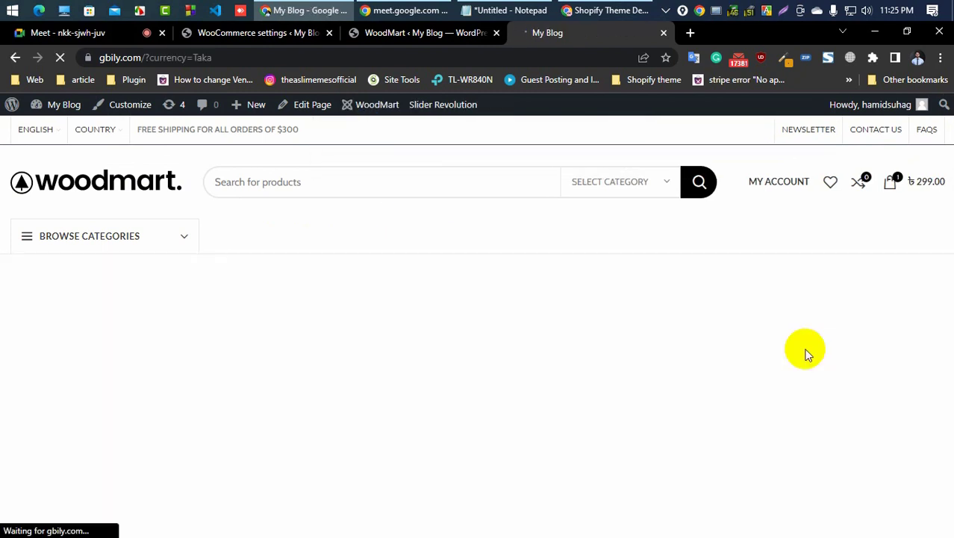
scroll(166, 330, "down", 5)
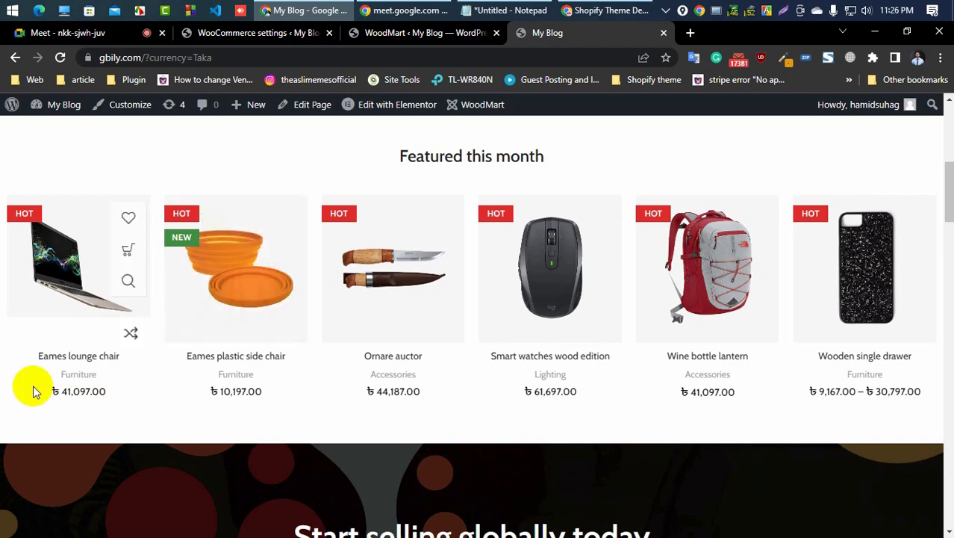
scroll(124, 383, "up", 10)
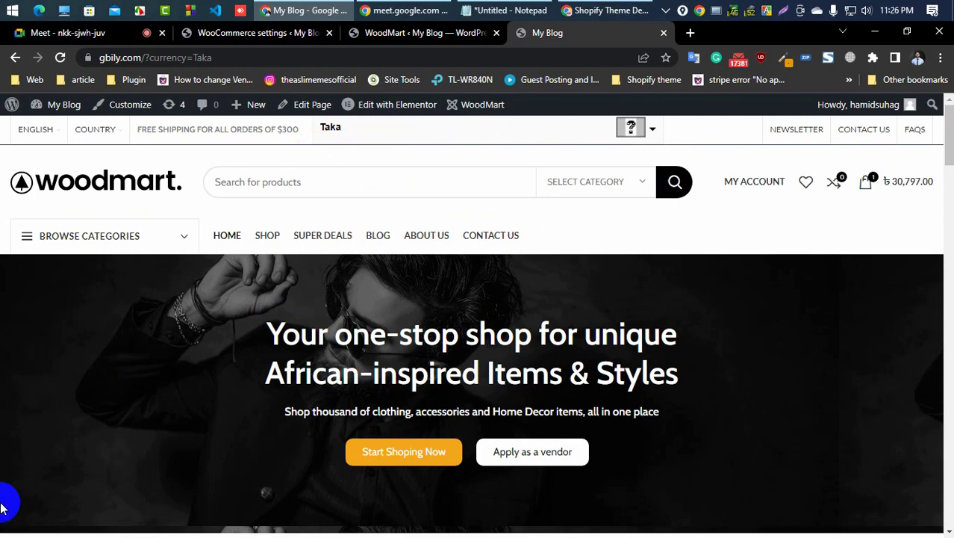
Step: Copy the ?currency=Taka query string from the storefront's address bar
scroll(347, 379, "down", 10)
scroll(348, 381, "down", 8)
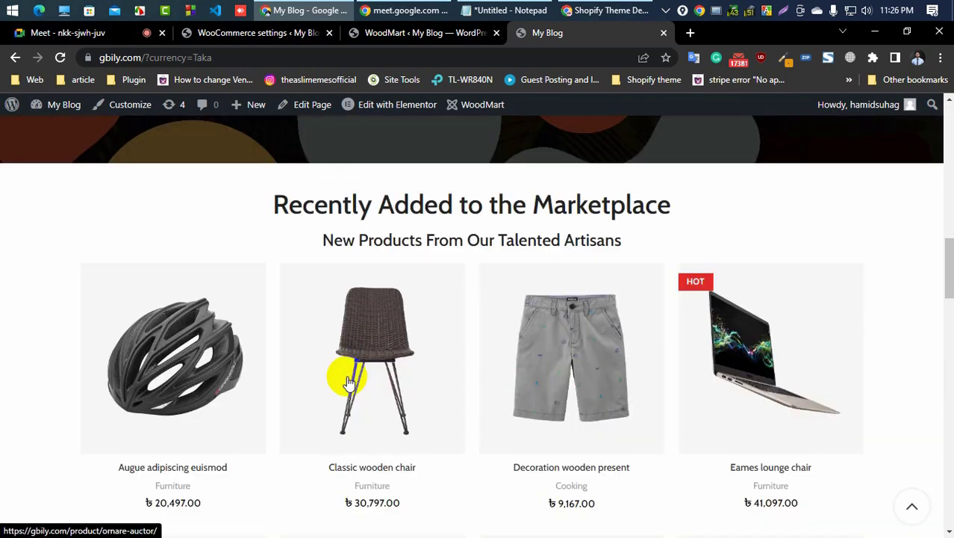
scroll(347, 381, "up", 12)
scroll(348, 382, "up", 4)
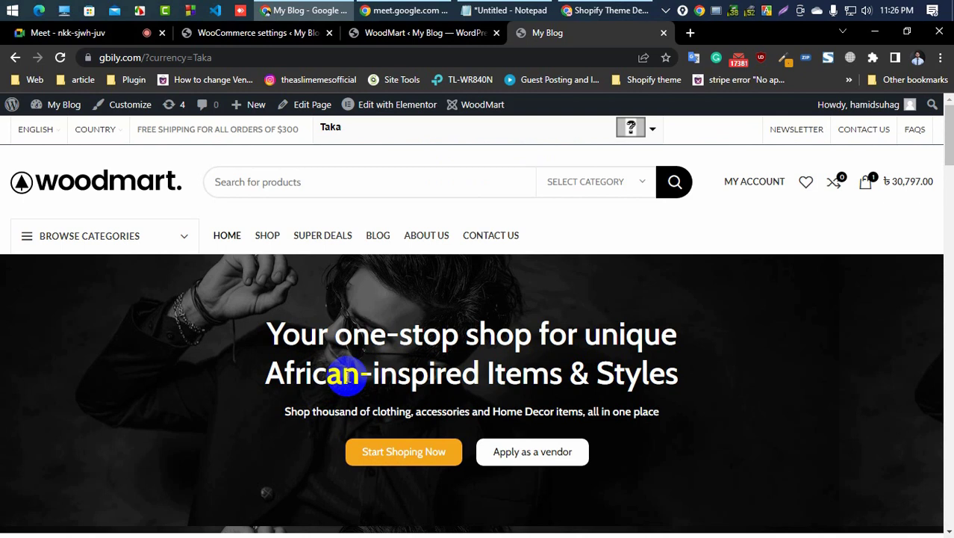
left_click(215, 57)
left_click(228, 57)
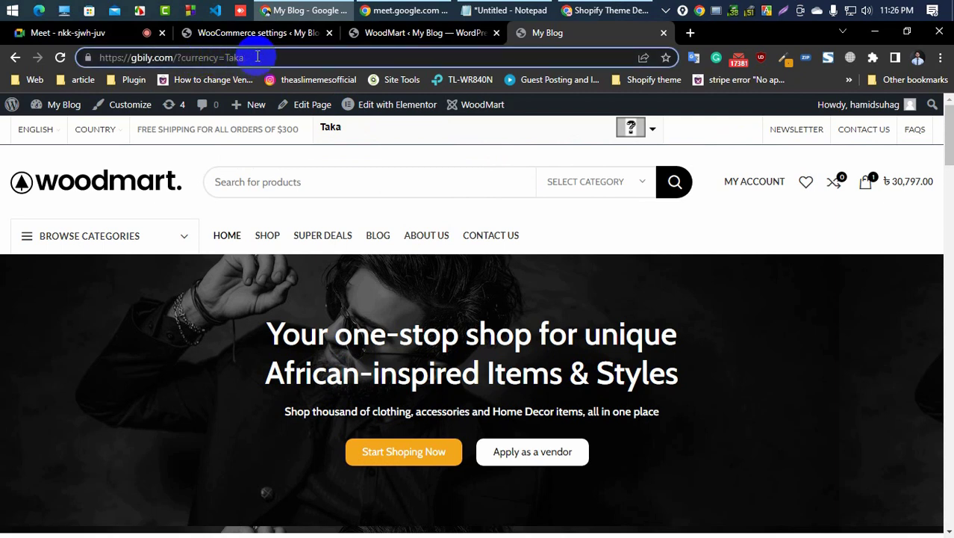
left_click_drag(257, 57, 180, 57)
right_click(198, 61)
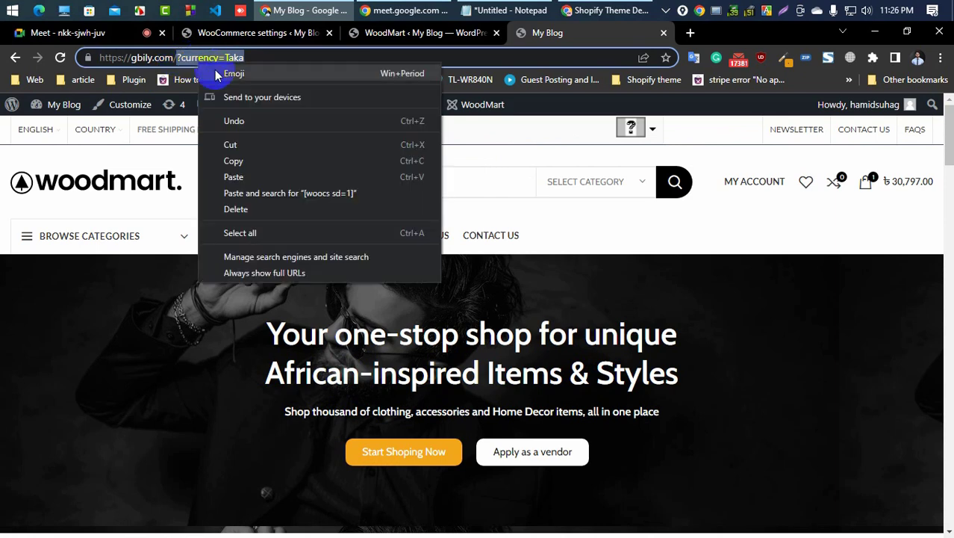
left_click(250, 157)
Step: Open the WordPress Menus editor and load the Top Bar Left menu for editing
left_click(241, 33)
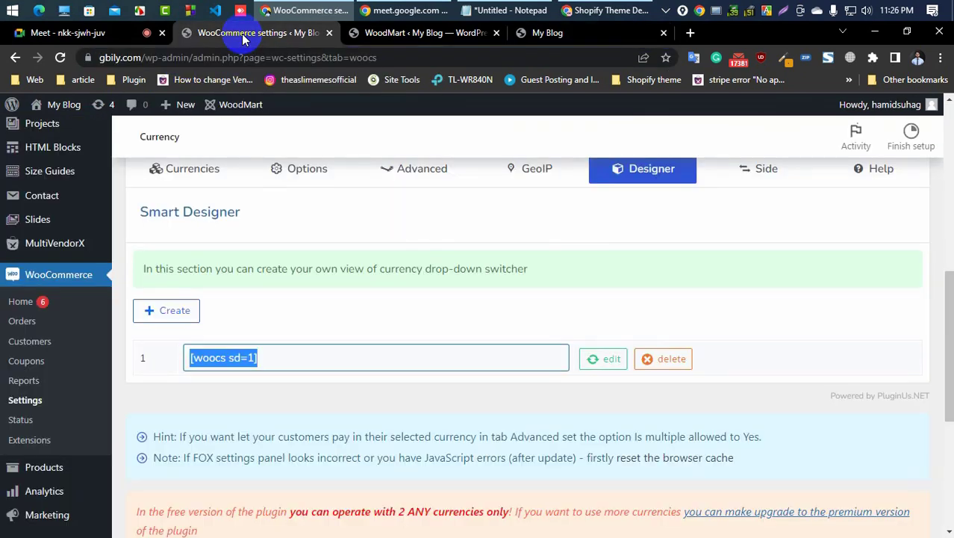
left_click(394, 32)
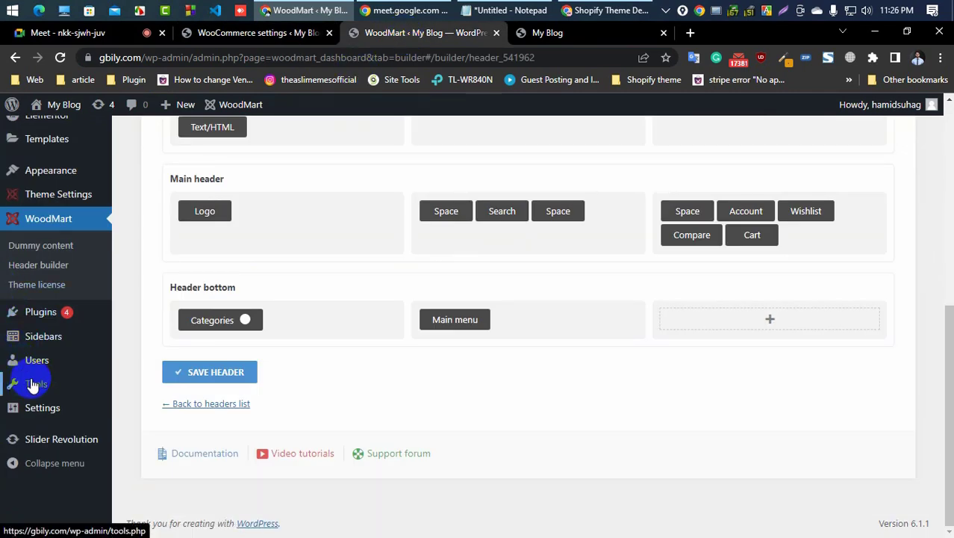
scroll(52, 282, "up", 2)
mouse_move(64, 317)
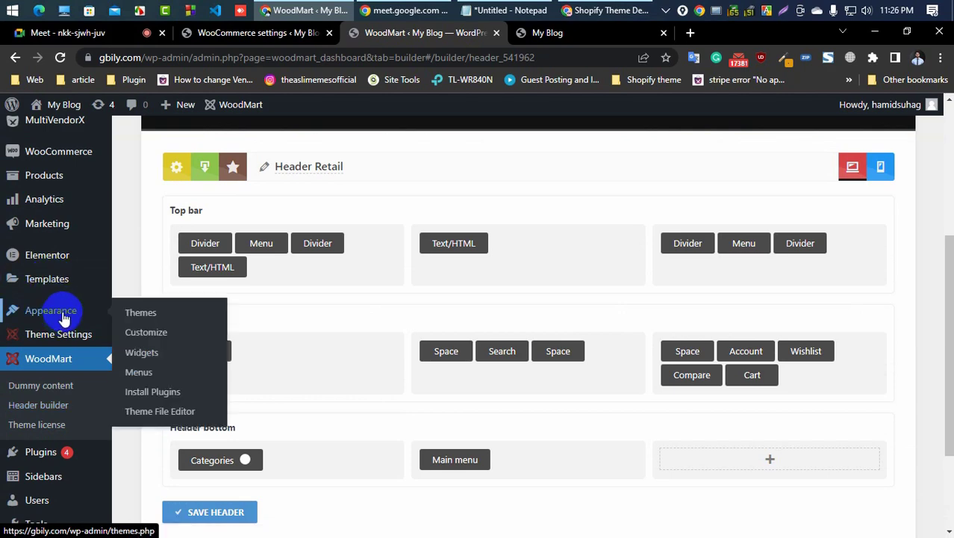
left_click(153, 372)
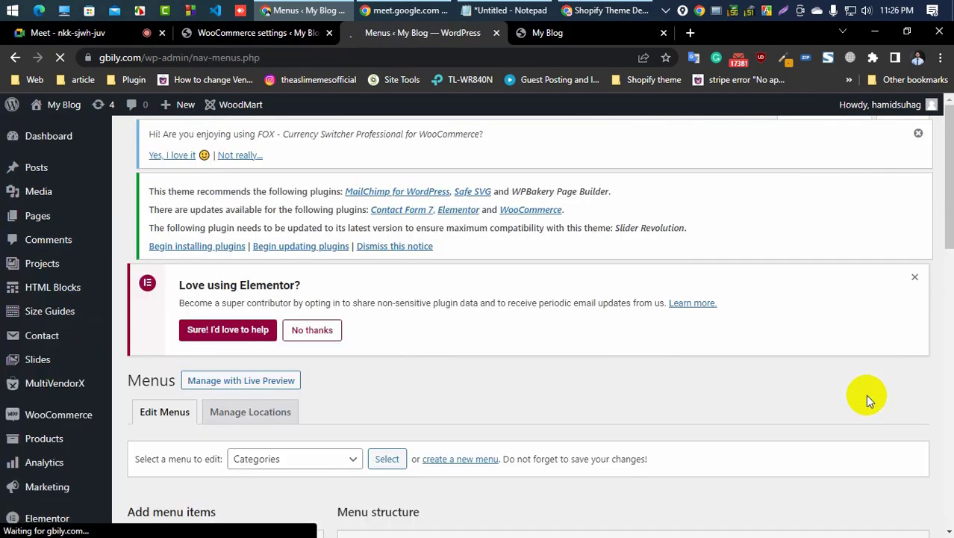
scroll(532, 377, "down", 1)
scroll(530, 374, "down", 6)
scroll(373, 366, "down", 4)
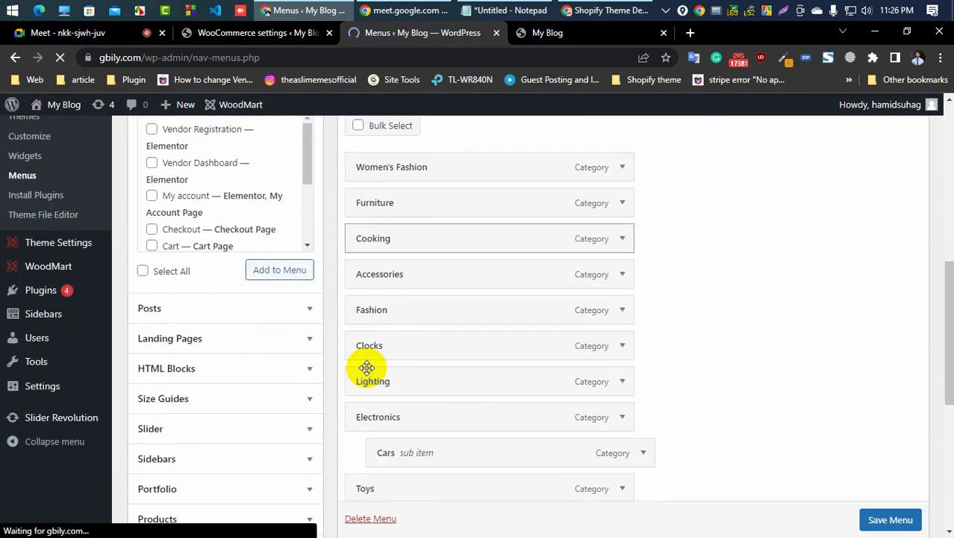
scroll(296, 367, "up", 7)
left_click(296, 277)
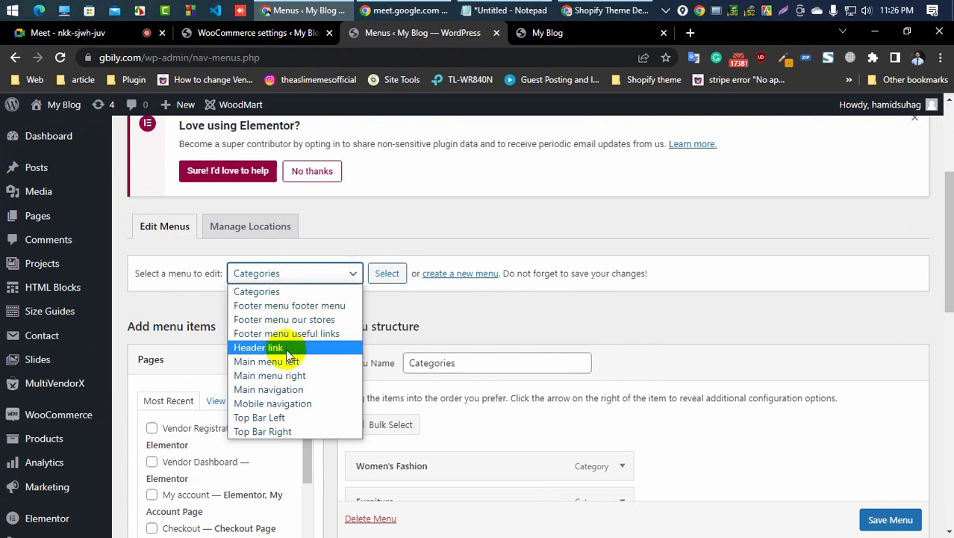
left_click(295, 424)
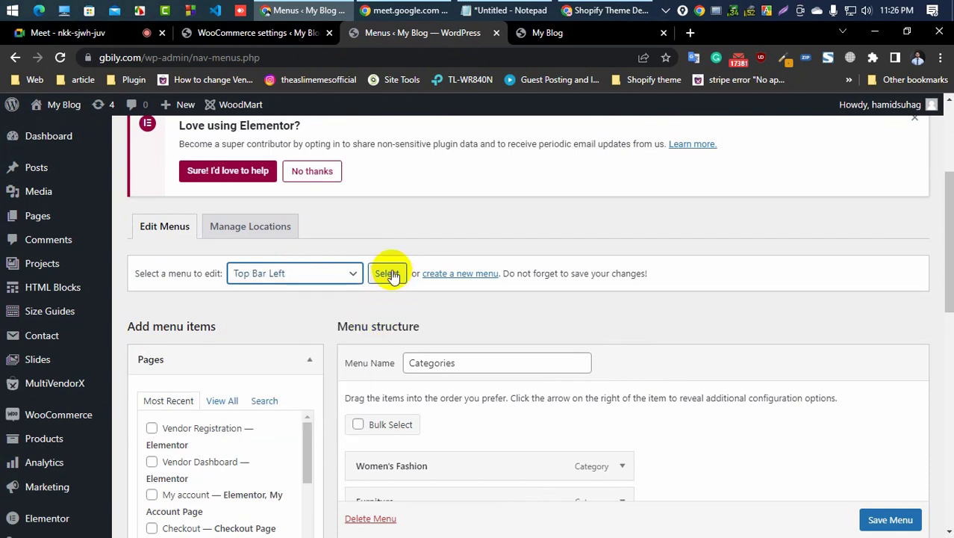
left_click(388, 273)
left_click(546, 136)
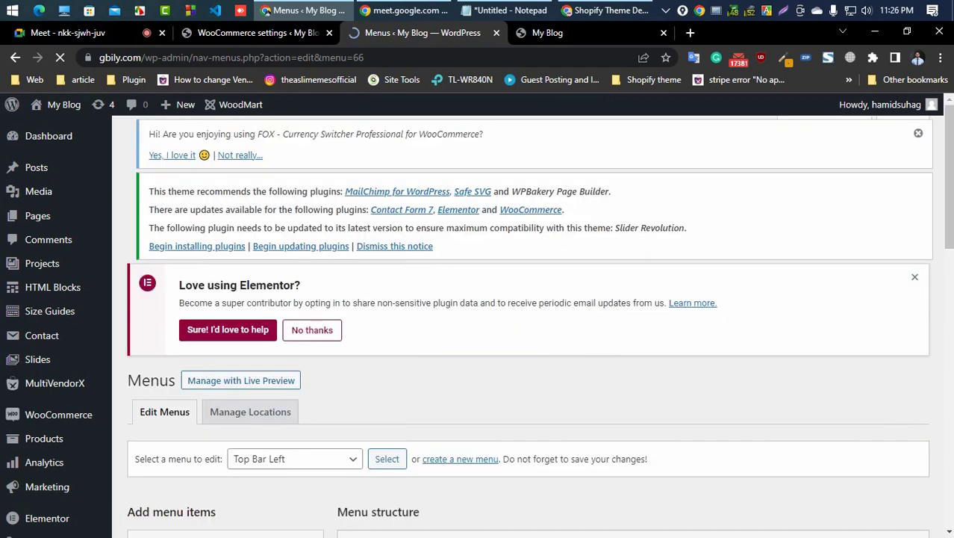
Step: Paste ?currency=Taka into the United States (USD) menu item's URL
scroll(398, 345, "down", 3)
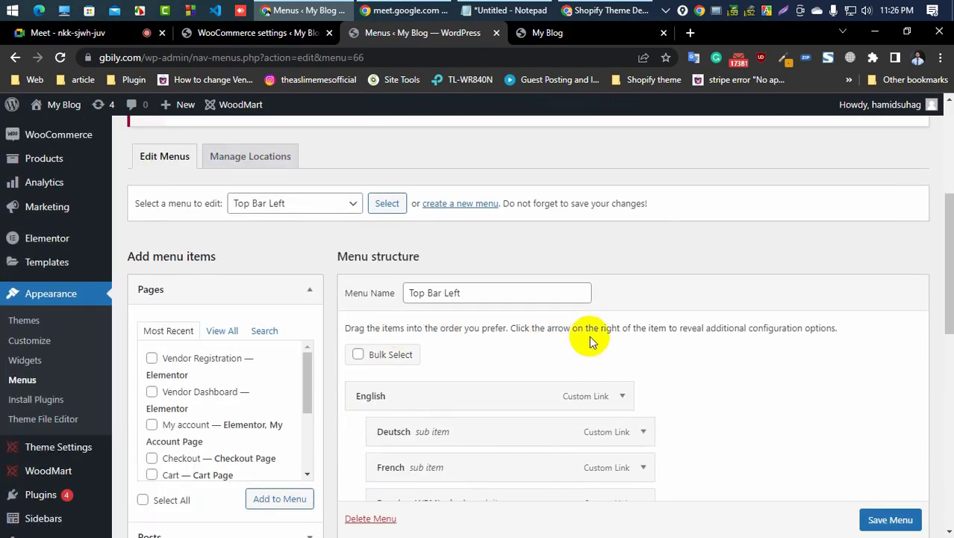
scroll(589, 337, "down", 2)
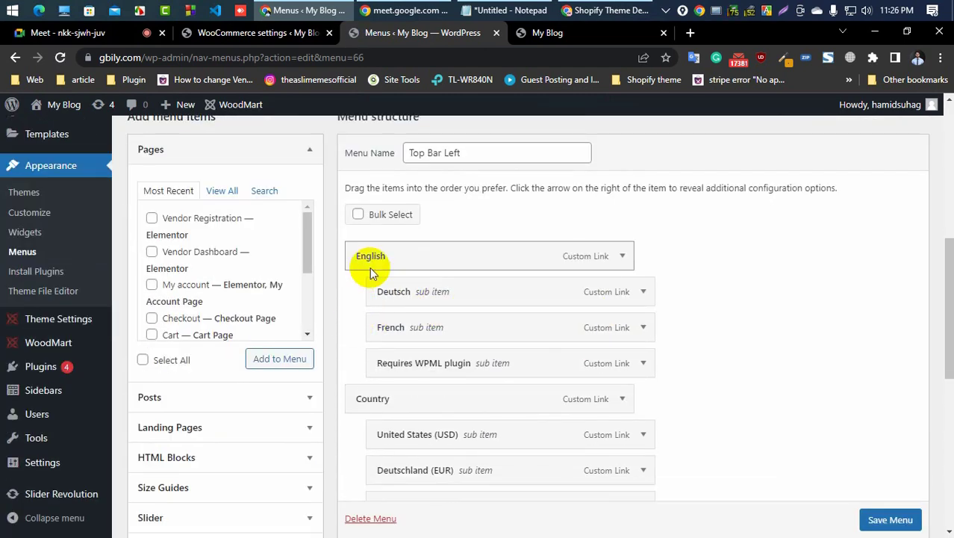
left_click(642, 434)
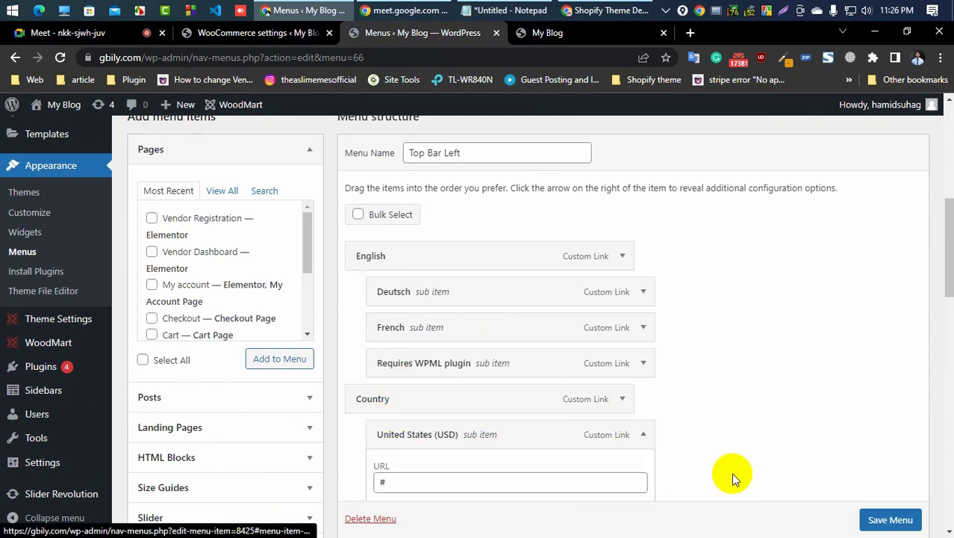
scroll(731, 473, "down", 3)
double_click(410, 272)
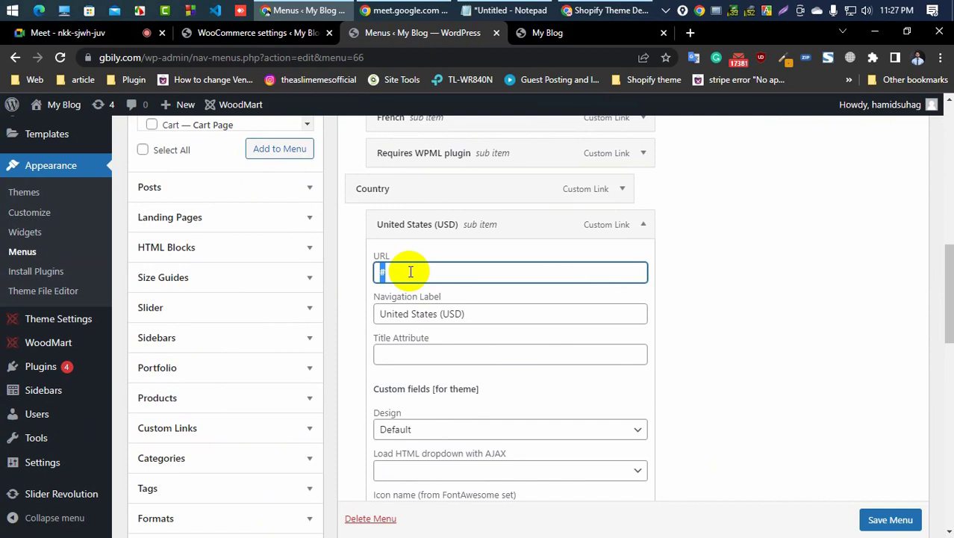
key("ctrl+v")
left_click(642, 224)
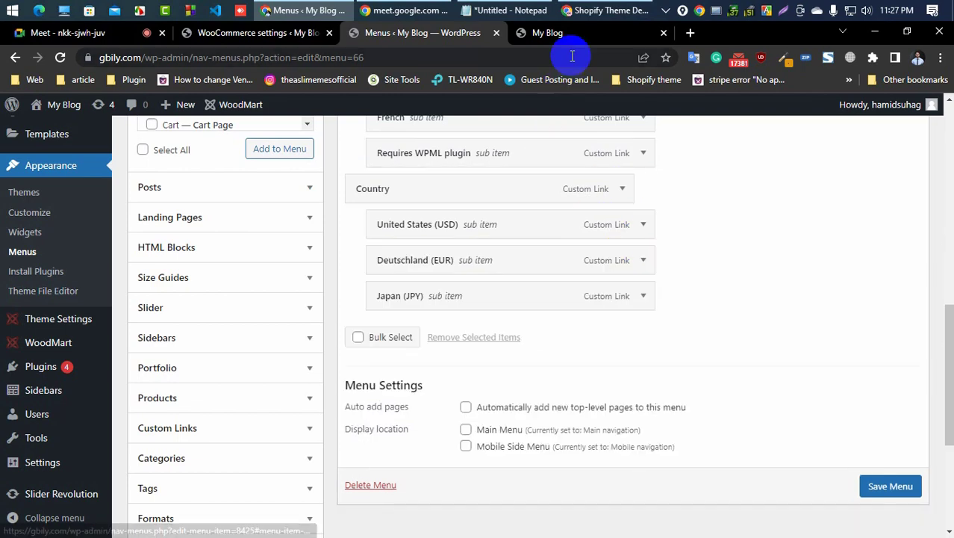
left_click(572, 32)
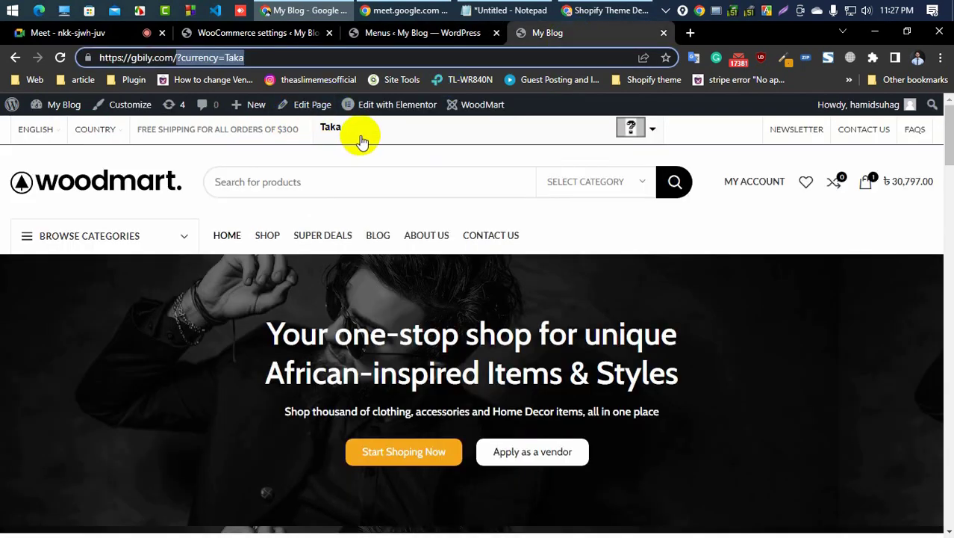
left_click(275, 33)
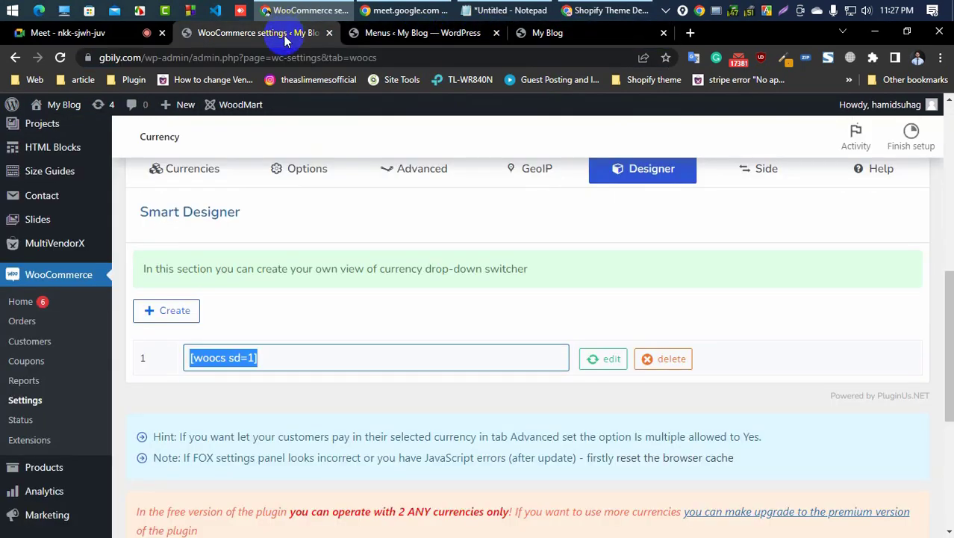
left_click(377, 32)
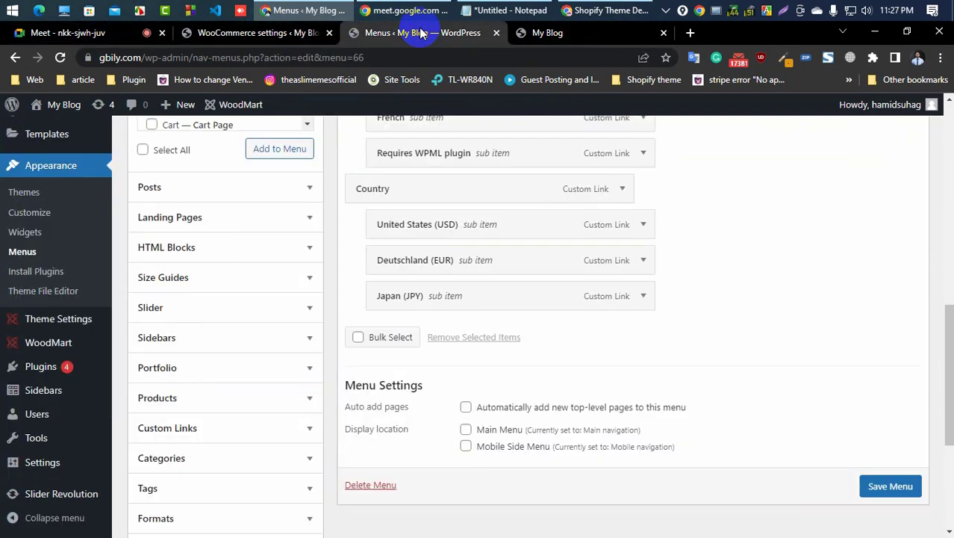
Step: Clear the URL of the United States (USD) menu item under Country
scroll(422, 217, "up", 1)
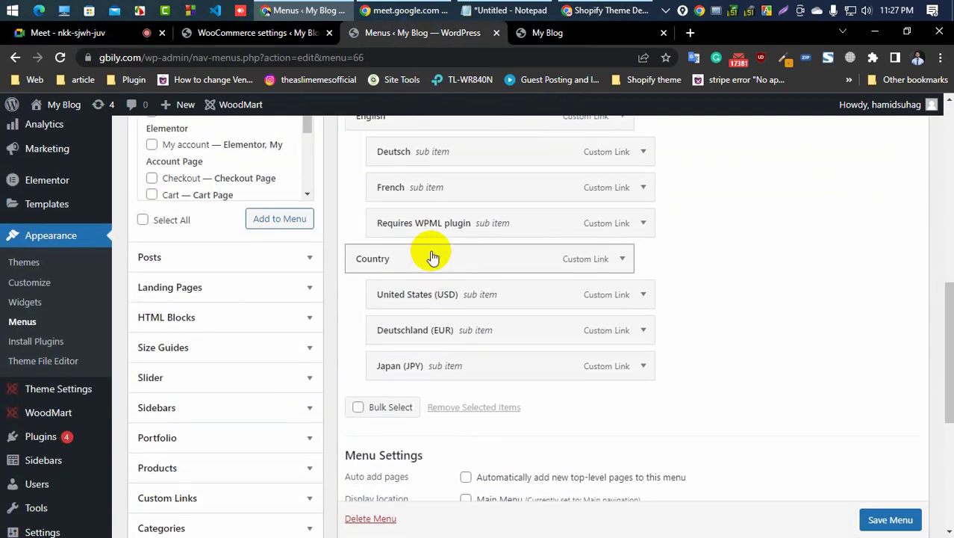
left_click(642, 295)
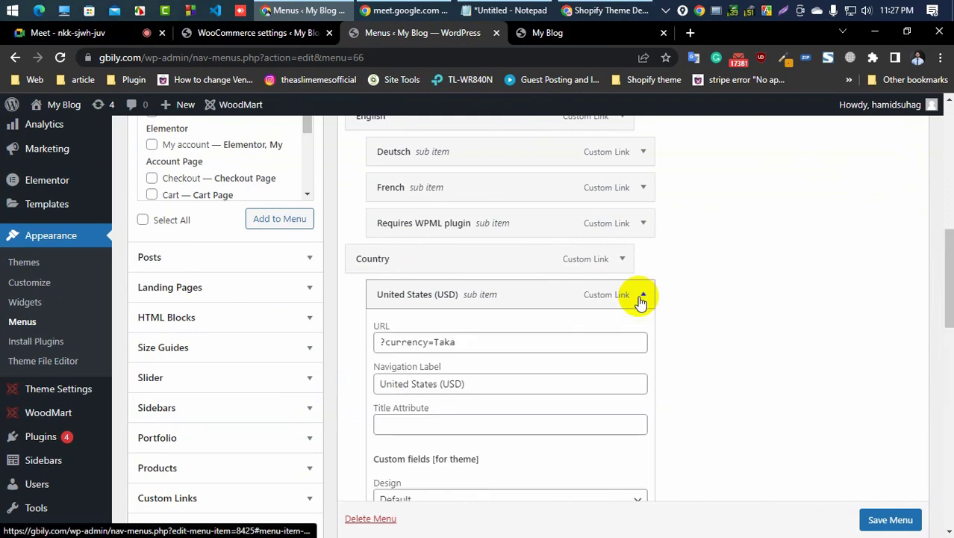
triple_click(507, 343)
key("ctrl+c")
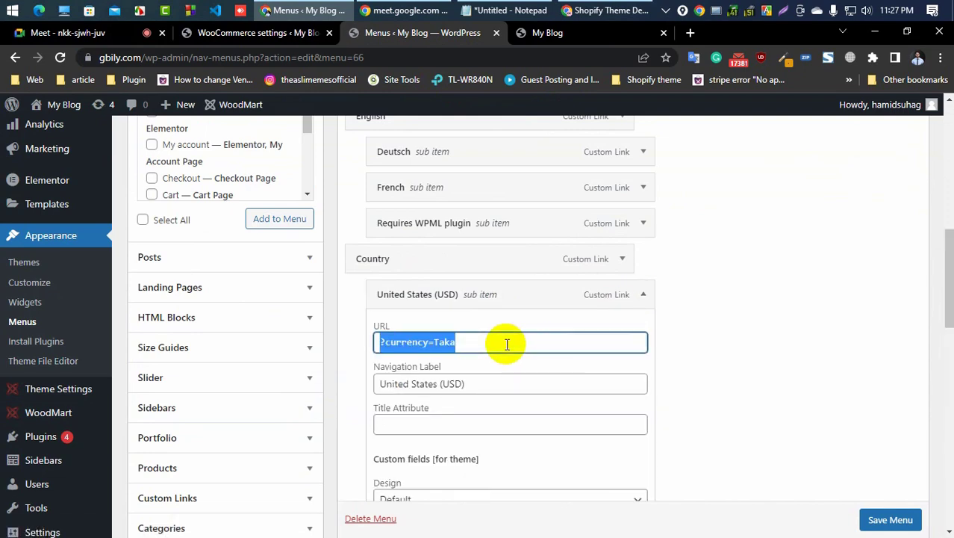
key("BackSpace")
left_click(806, 389)
Step: Set the Deutschland (EUR) menu item's URL to ?currency=Taka and its navigation label to Taka
scroll(619, 400, "down", 4)
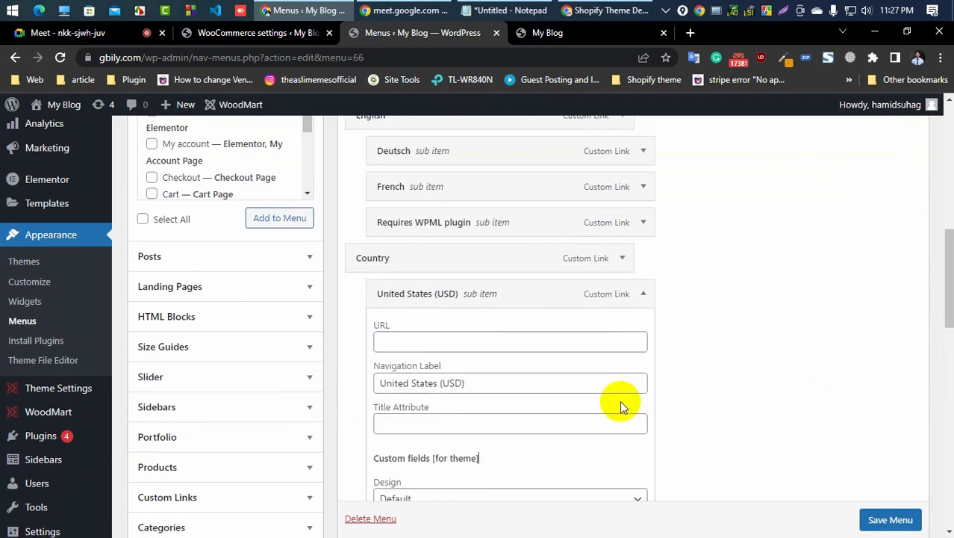
scroll(510, 413, "down", 6)
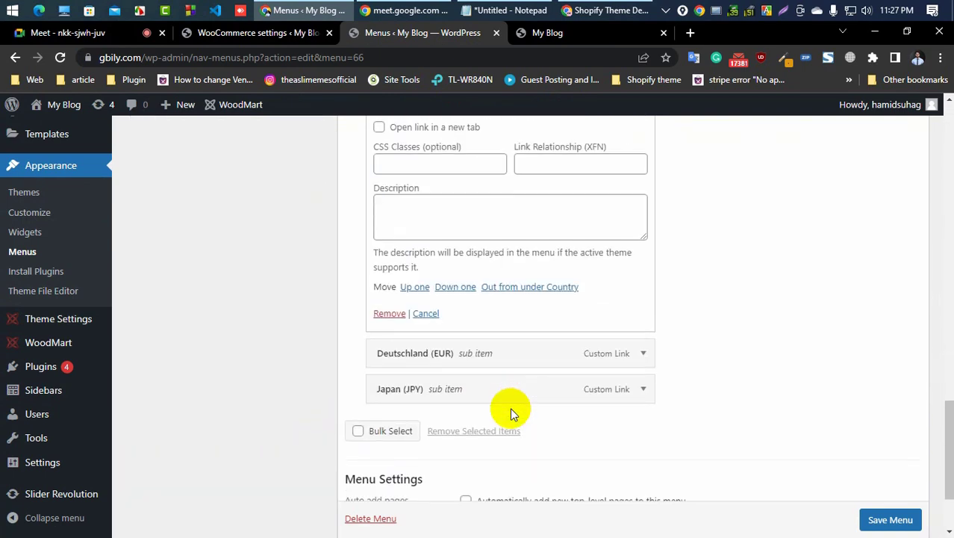
left_click(639, 357)
double_click(456, 405)
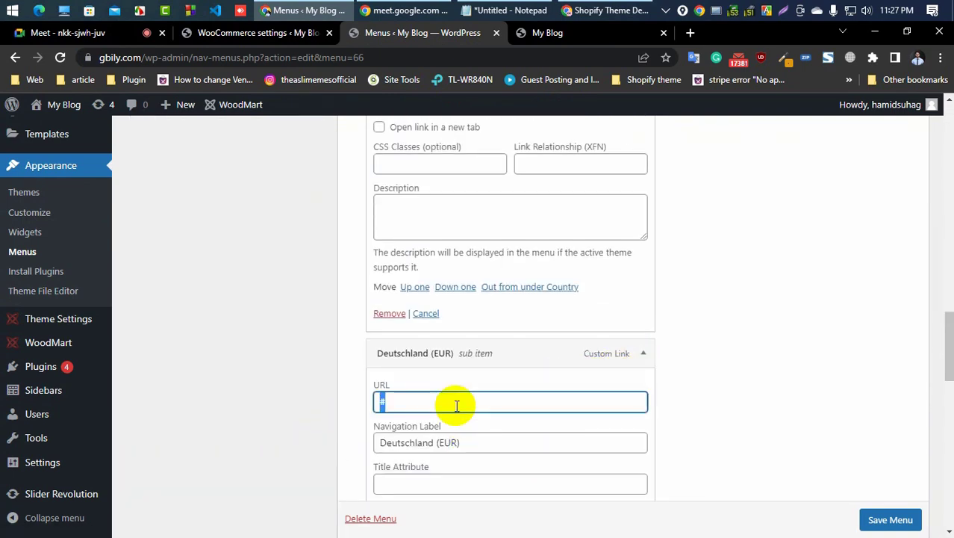
key("ctrl+v")
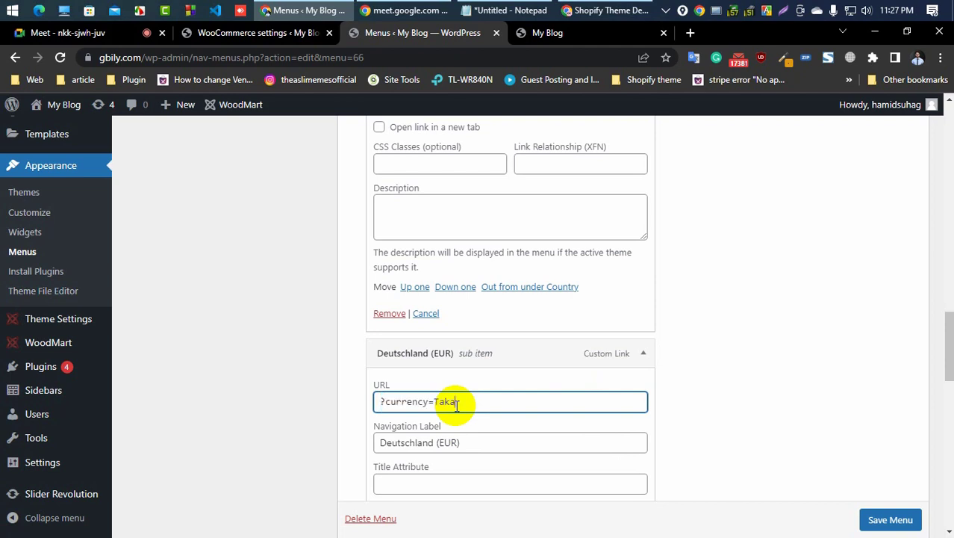
left_click(485, 444)
key("ctrl+a")
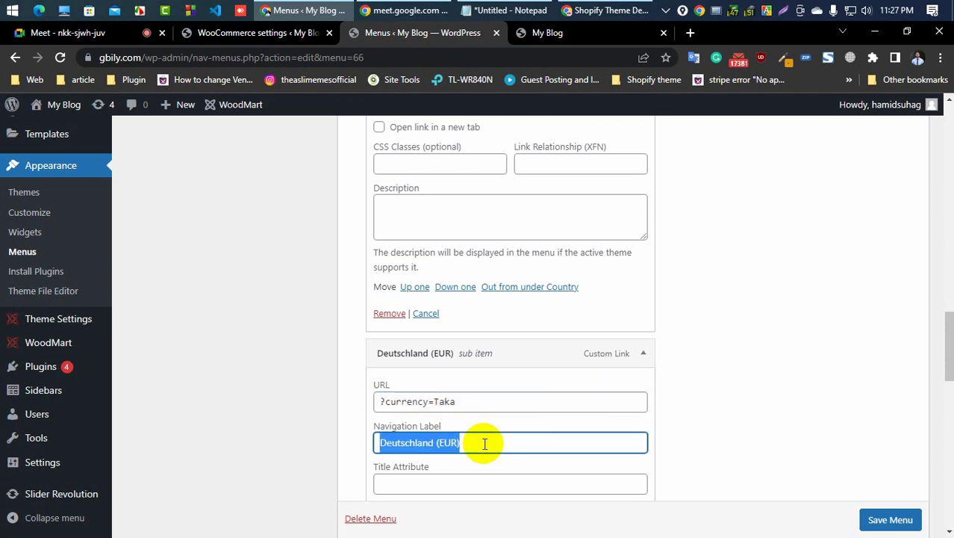
type("Tka")
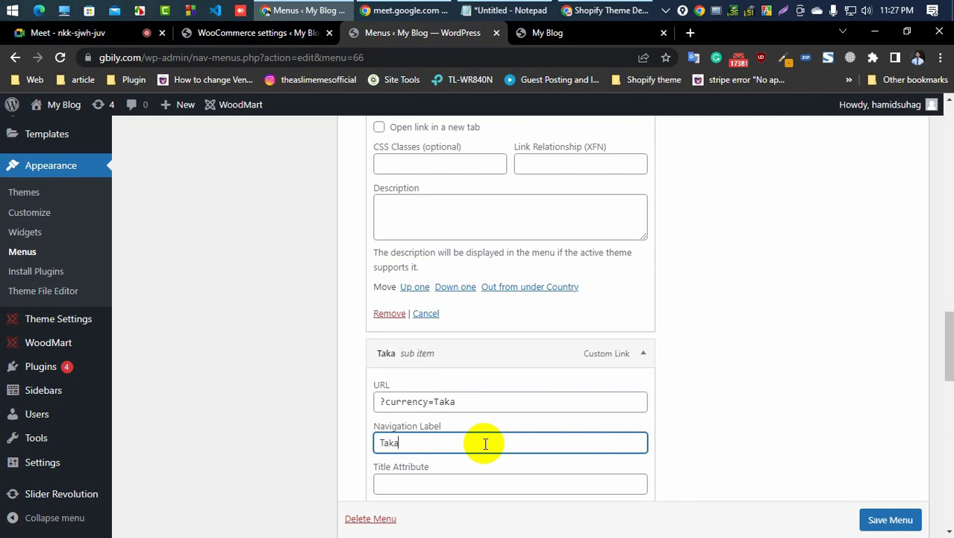
Step: Save the Top Bar Left menu
left_click(909, 521)
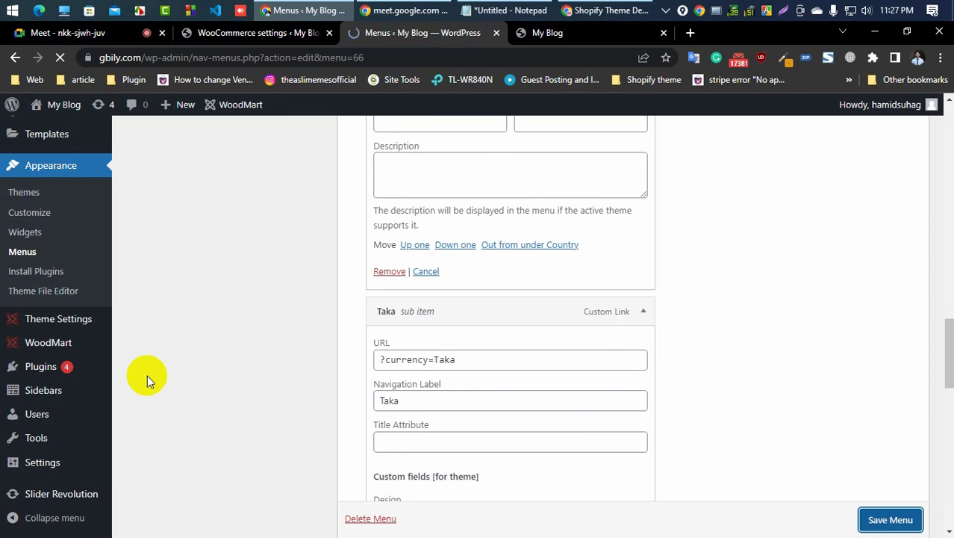
scroll(269, 379, "down", 5)
scroll(511, 384, "down", 3)
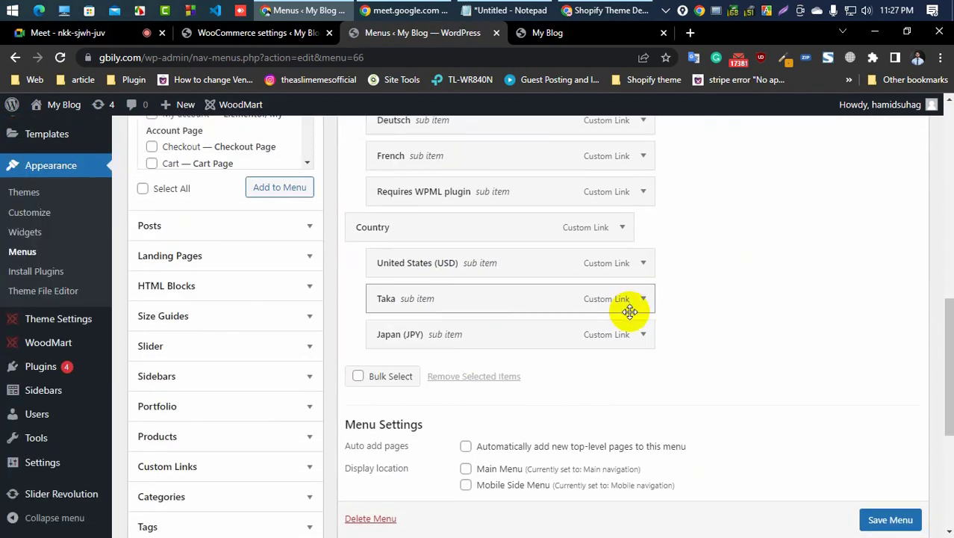
Step: Reload the storefront and switch the header currency switcher to USD
left_click(584, 33)
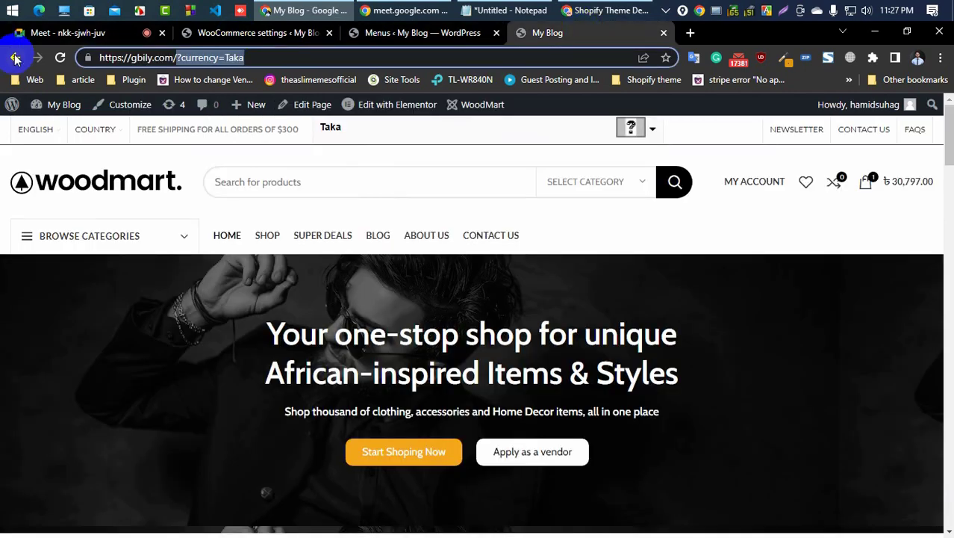
left_click(59, 58)
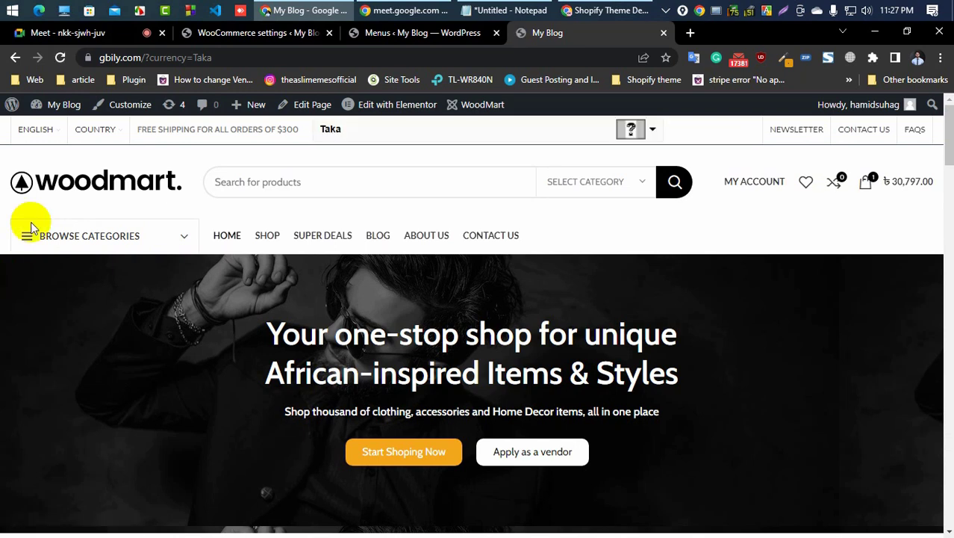
mouse_move(344, 134)
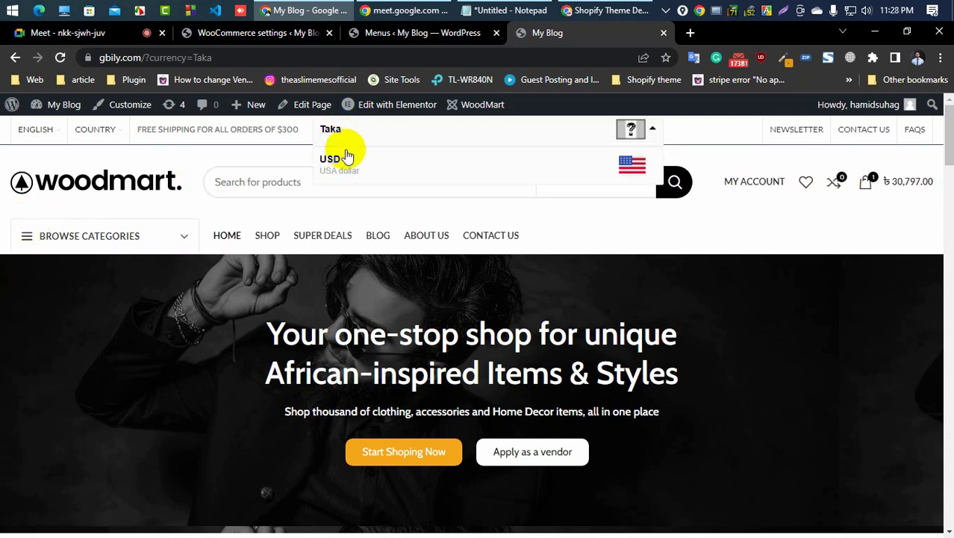
left_click(343, 163)
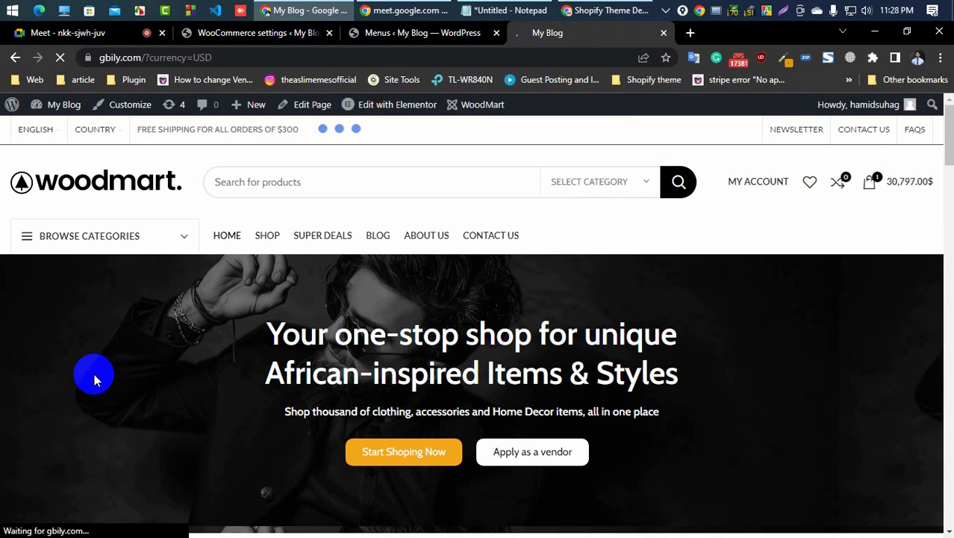
Step: Switch the storefront to Taka through the top-bar Country menu and review the featured product prices
scroll(93, 377, "down", 5)
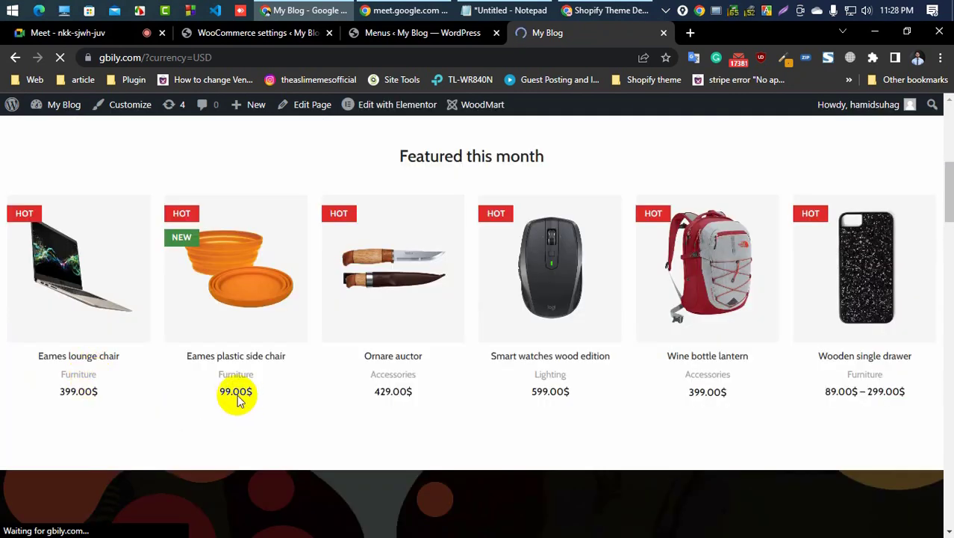
scroll(82, 306, "up", 5)
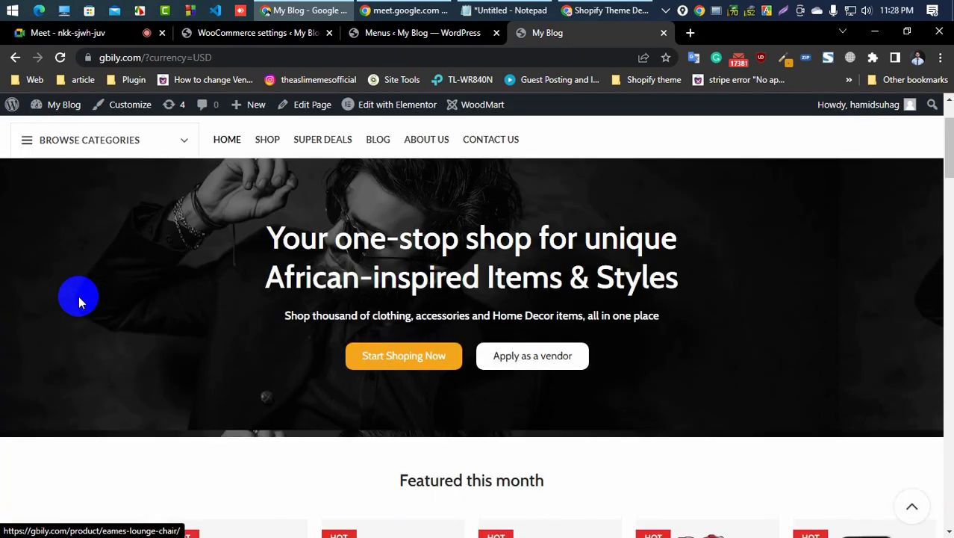
mouse_move(111, 127)
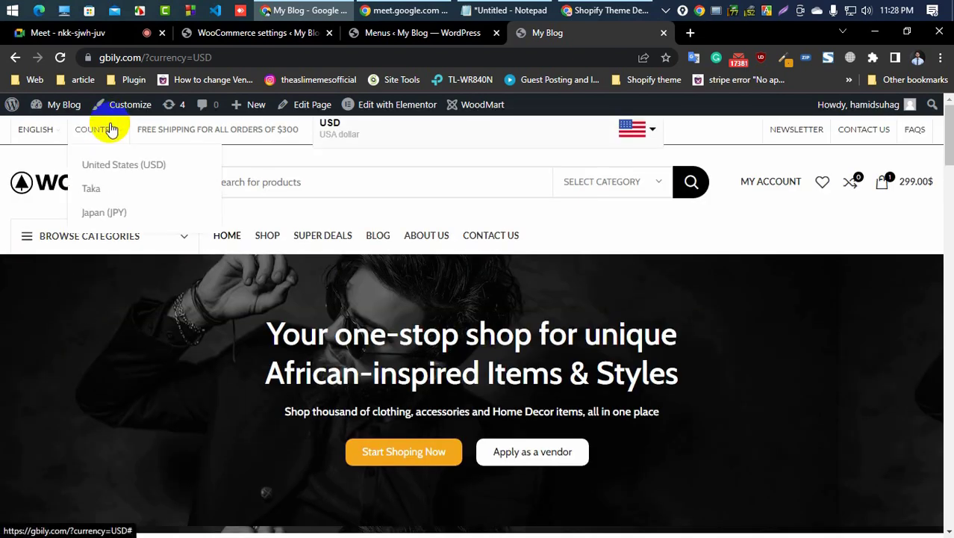
left_click(105, 191)
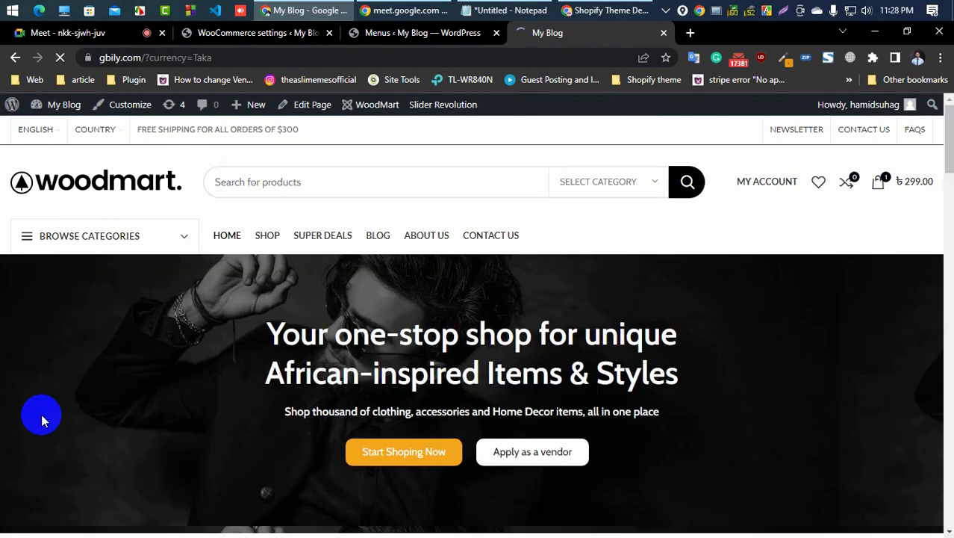
scroll(41, 414, "down", 5)
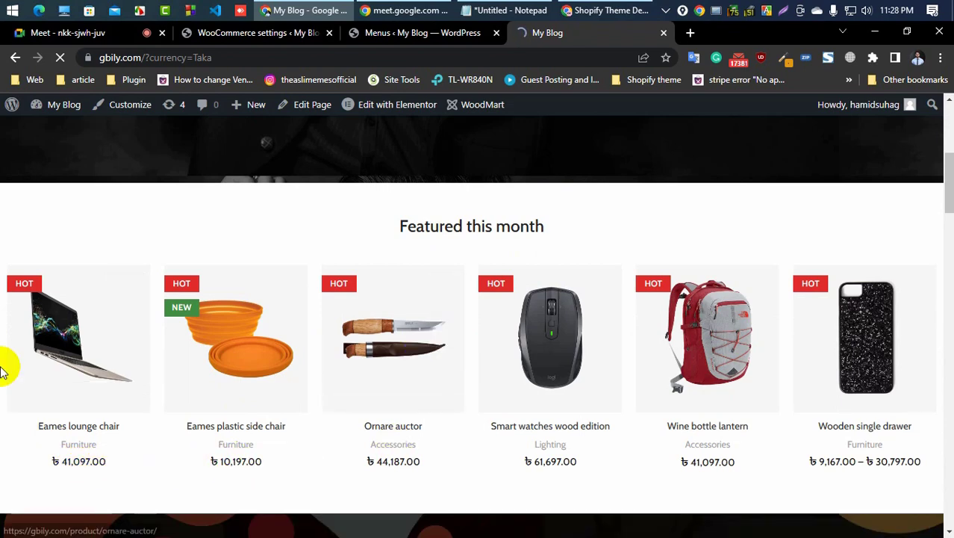
scroll(1, 366, "up", 4)
scroll(1, 366, "up", 1)
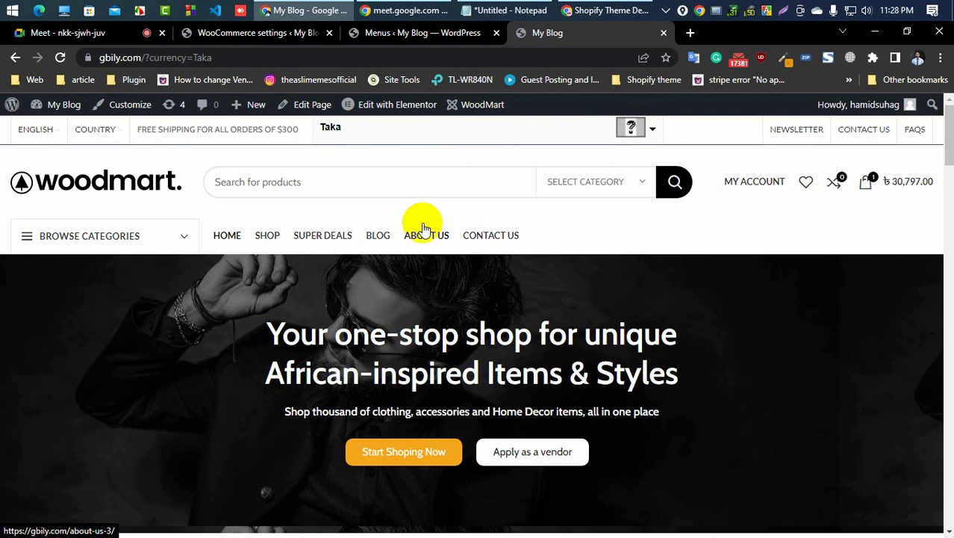
Step: Switch the storefront back to USD using the header currency switcher
mouse_move(94, 134)
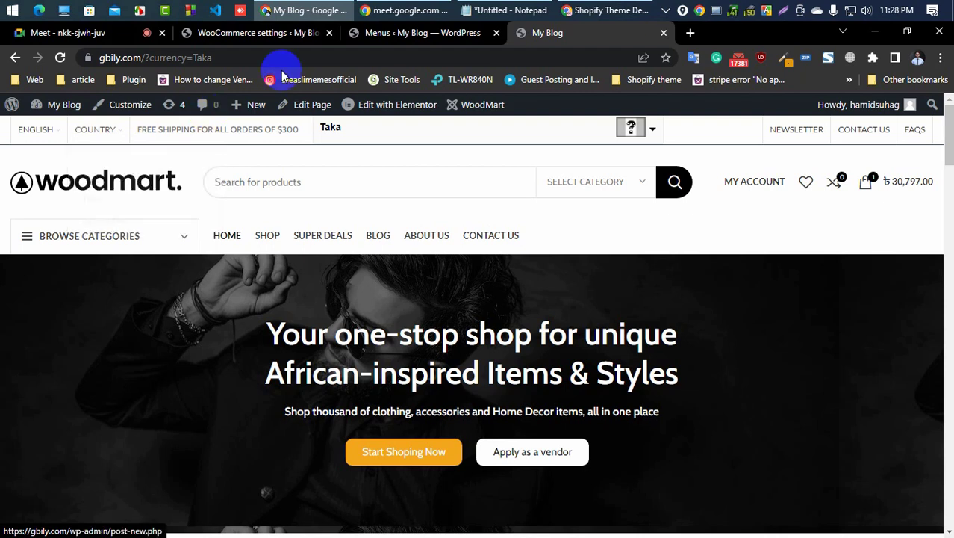
left_click(418, 131)
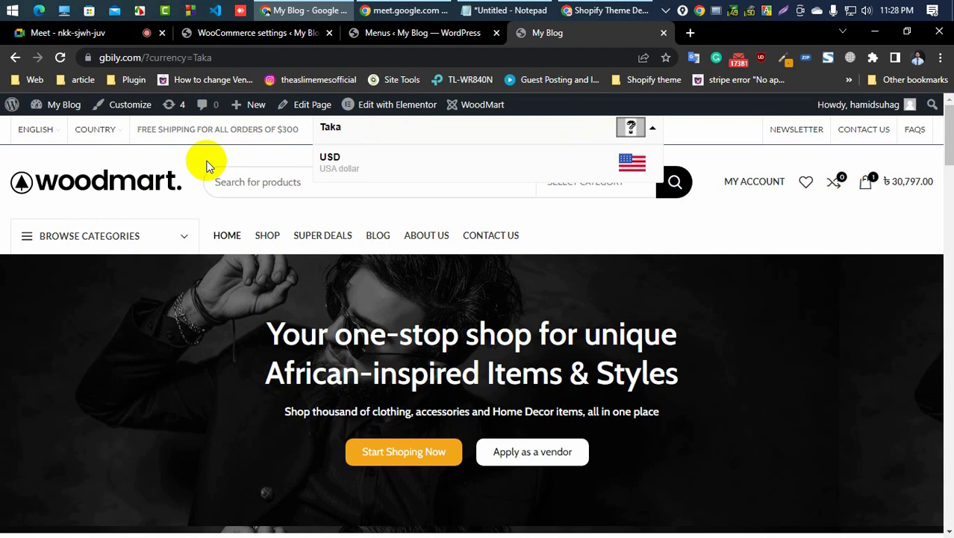
mouse_move(116, 133)
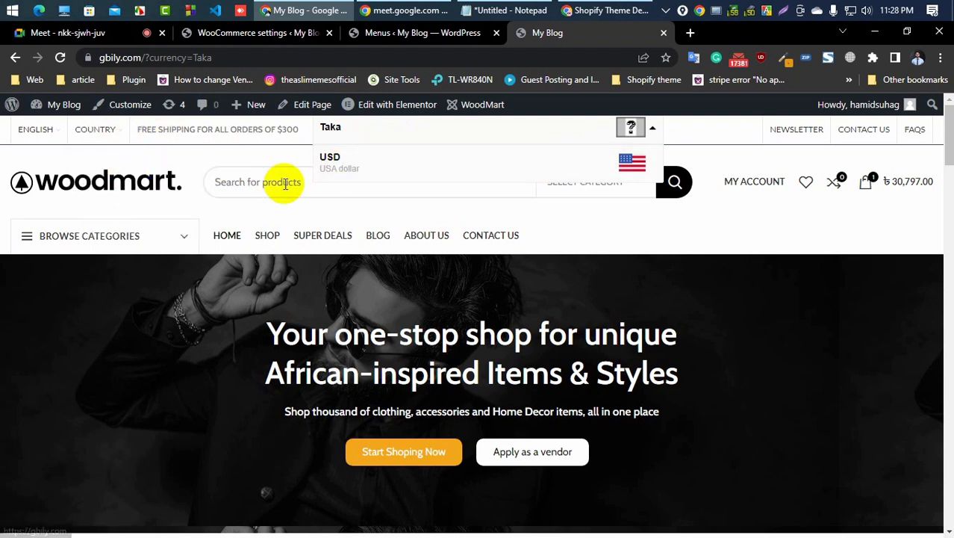
left_click(347, 163)
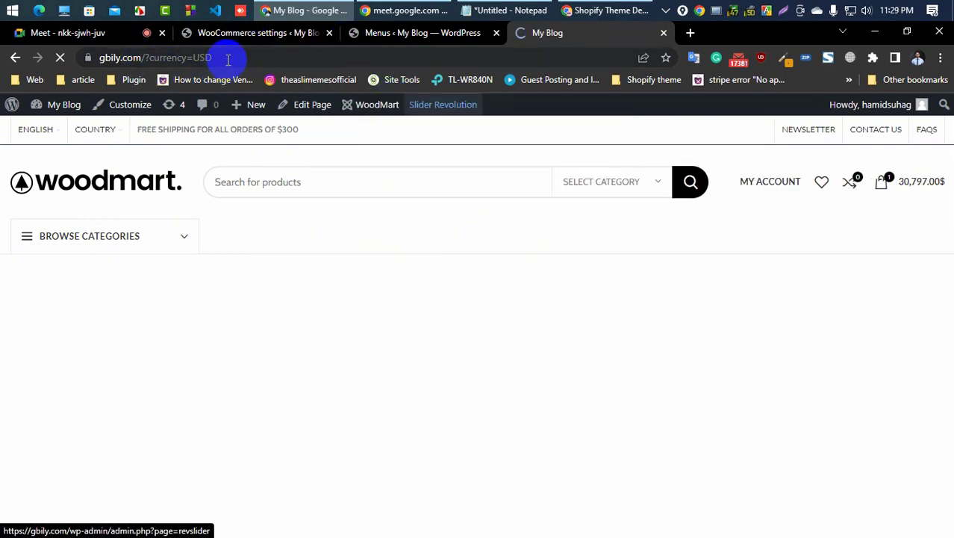
Step: Select the ?currency=USD query string in the storefront address bar for reuse
double_click(229, 59)
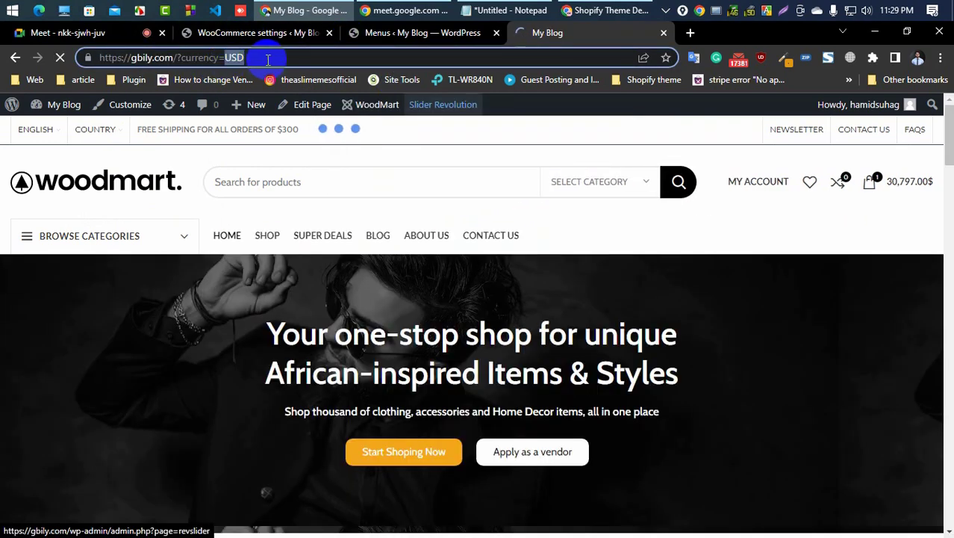
left_click(267, 59)
left_click_drag(259, 58, 224, 57)
left_click(179, 57)
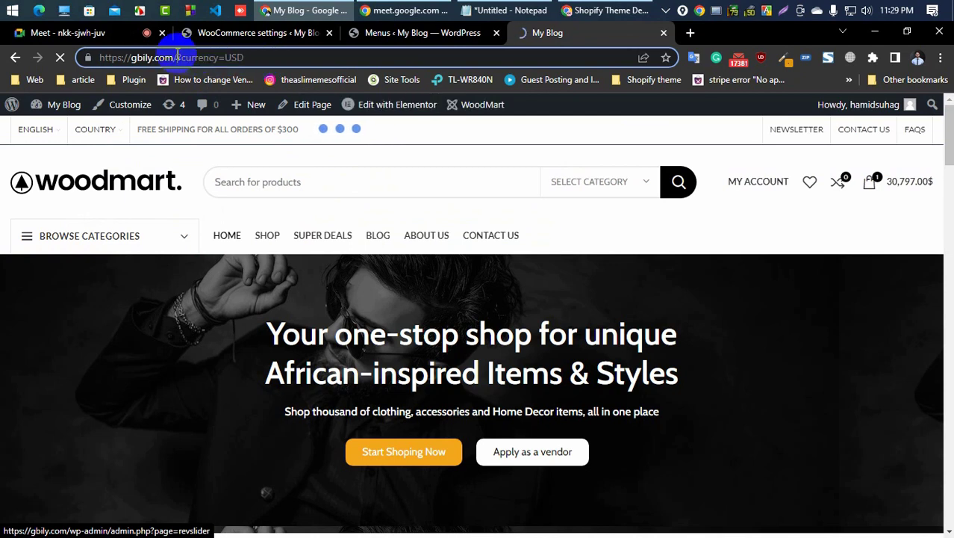
double_click(247, 57)
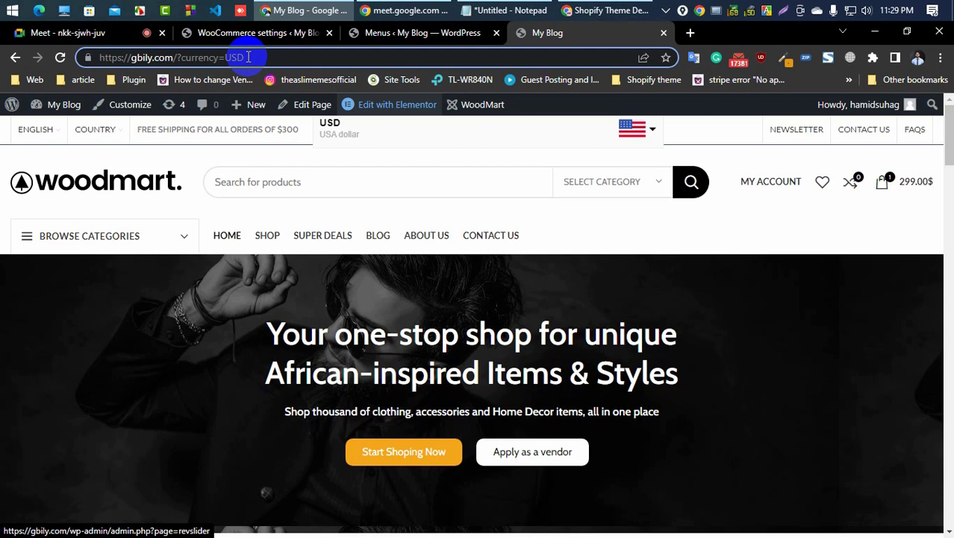
left_click_drag(249, 56, 191, 57)
double_click(187, 57)
left_click(237, 57)
left_click_drag(220, 57, 204, 58)
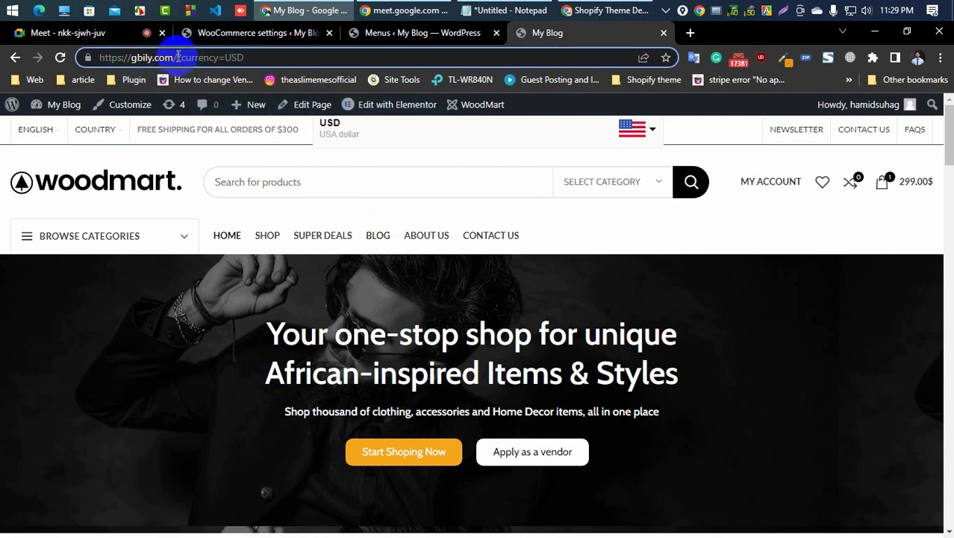
left_click_drag(178, 57, 246, 64)
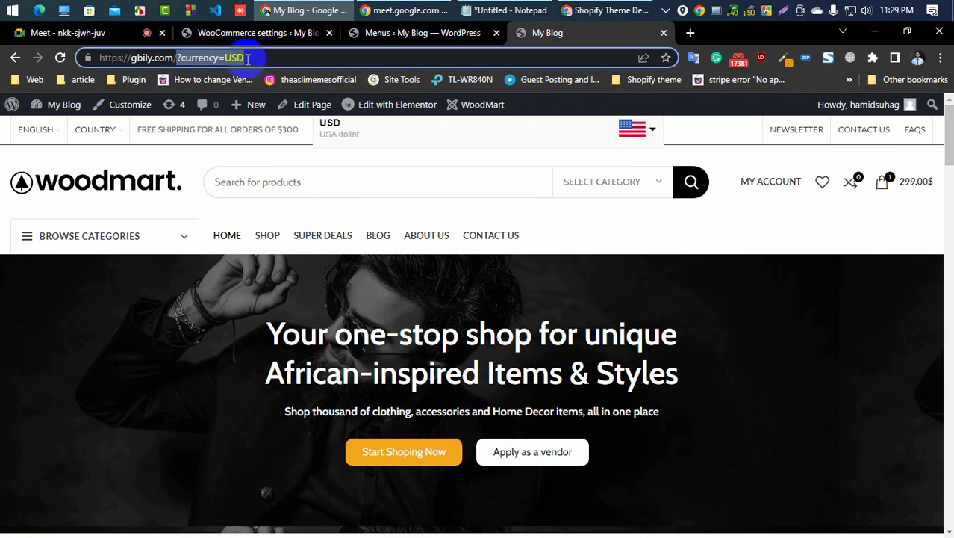
Step: Remove the Japan (JPY) item from under Country in the Top Bar Left menu
left_click(374, 34)
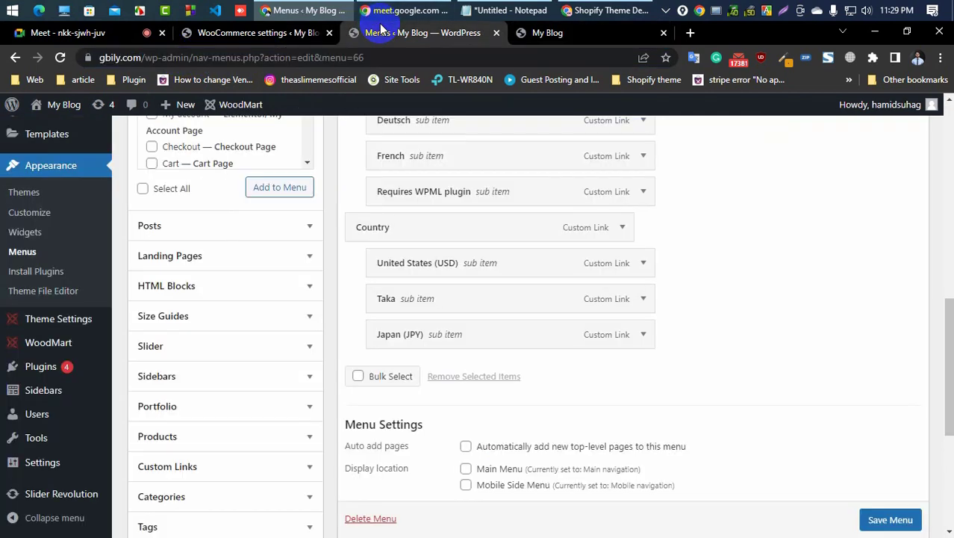
left_click(277, 37)
left_click(377, 33)
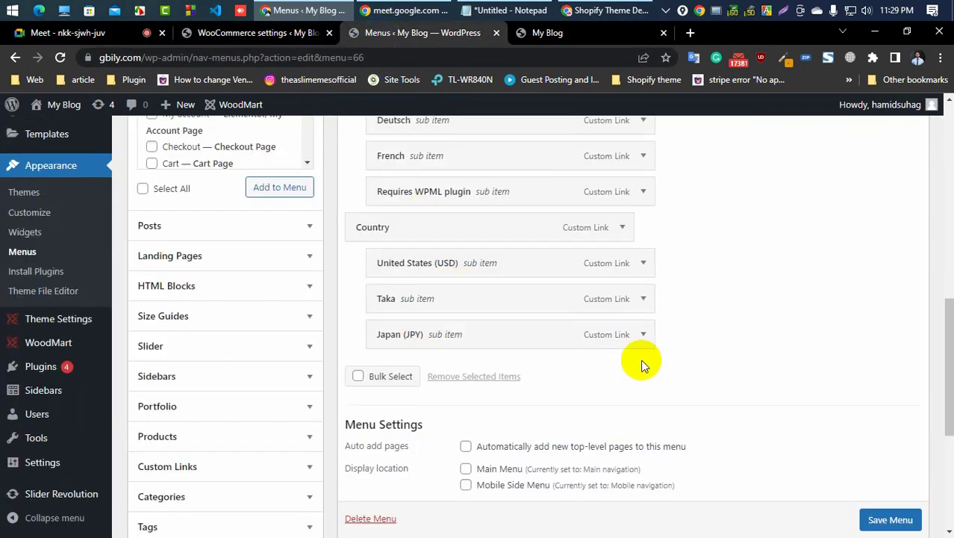
left_click(642, 335)
scroll(523, 351, "down", 6)
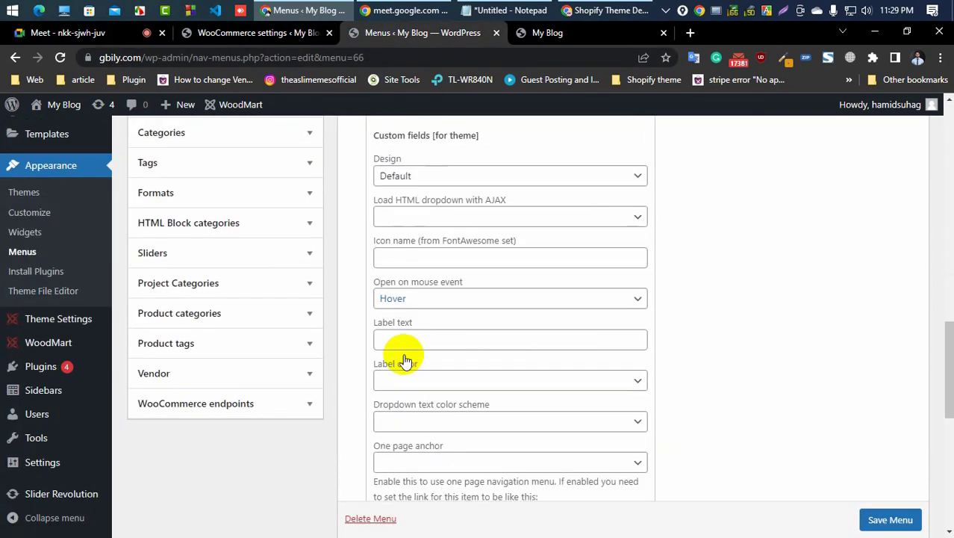
scroll(403, 368, "down", 3)
left_click(386, 293)
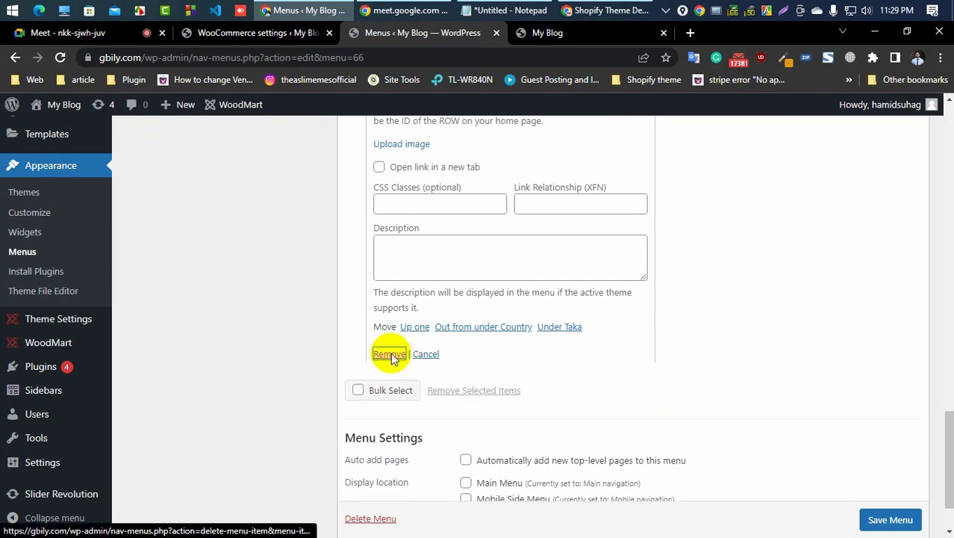
Step: Set the United States (USD) item's URL to ?currency=USD and its navigation label to USD
scroll(546, 351, "up", 5)
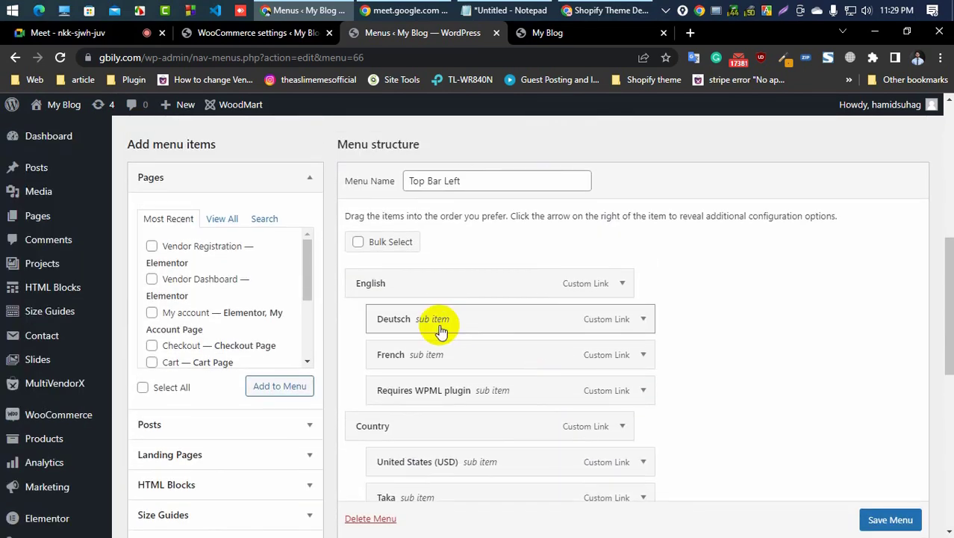
scroll(439, 325, "down", 2)
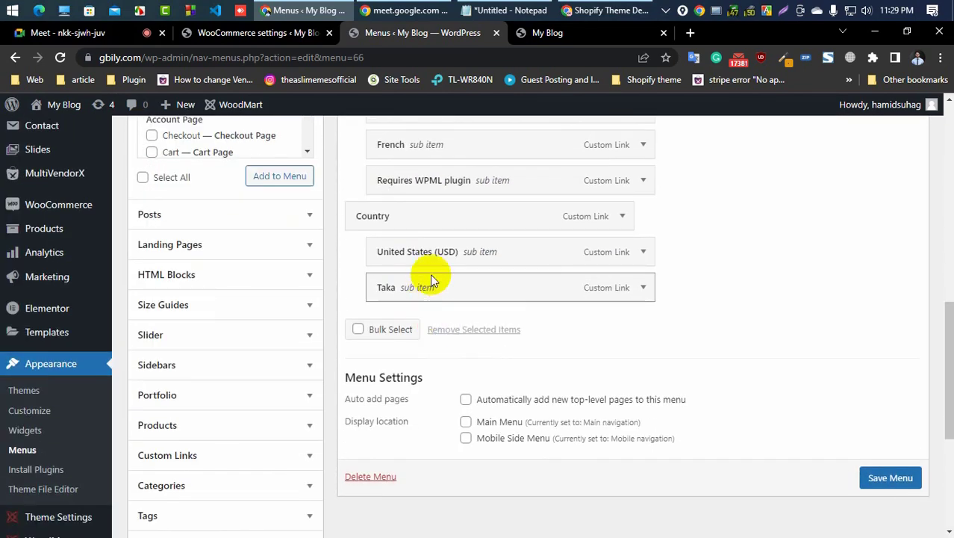
left_click(641, 252)
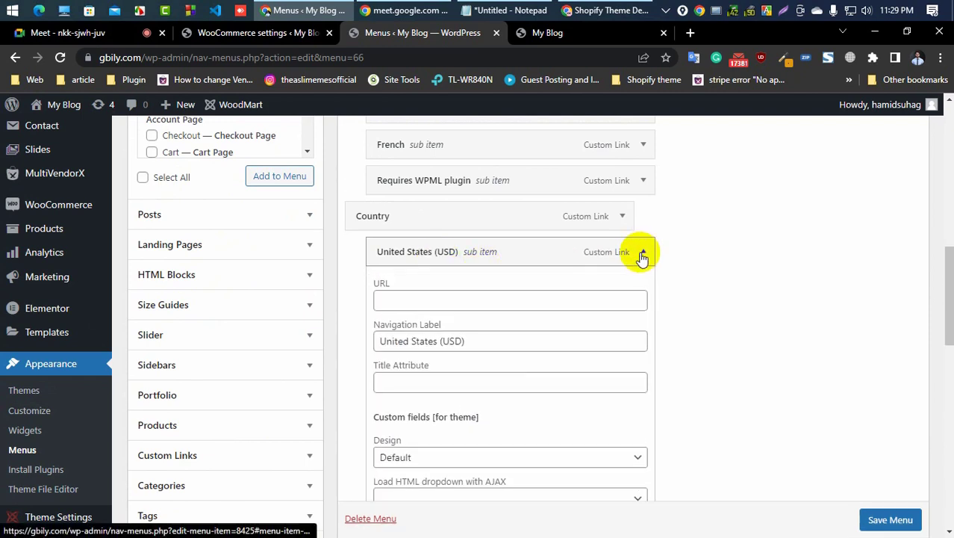
left_click(446, 301)
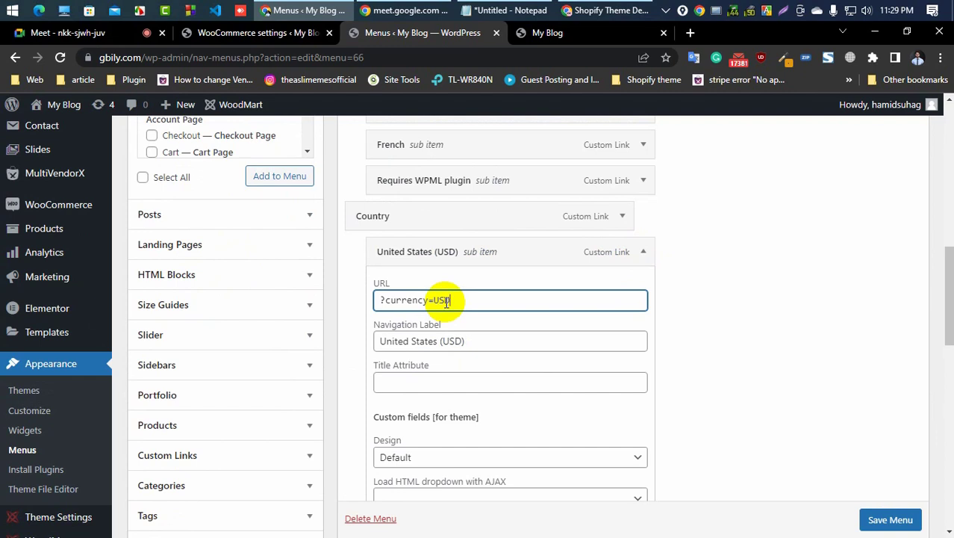
left_click(472, 342)
key("ctrl+a")
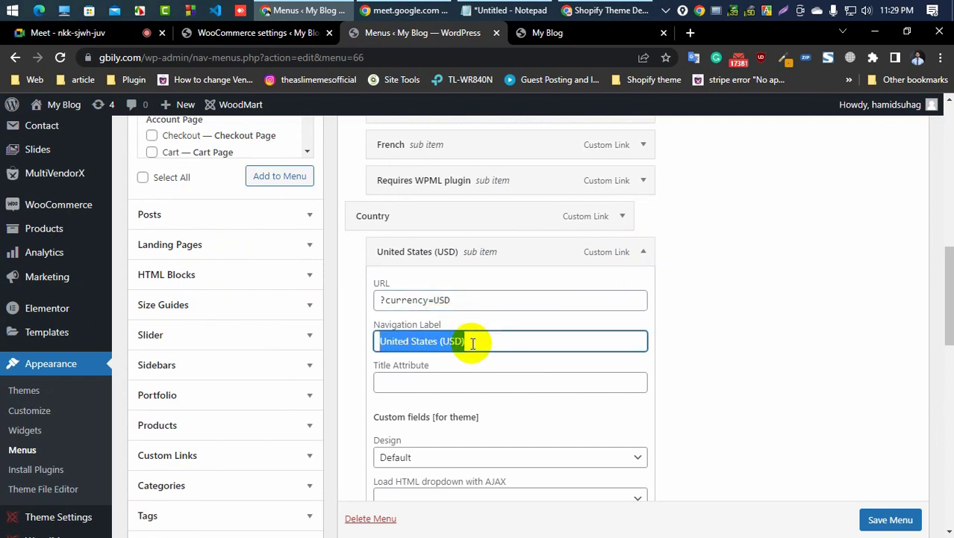
type("USD")
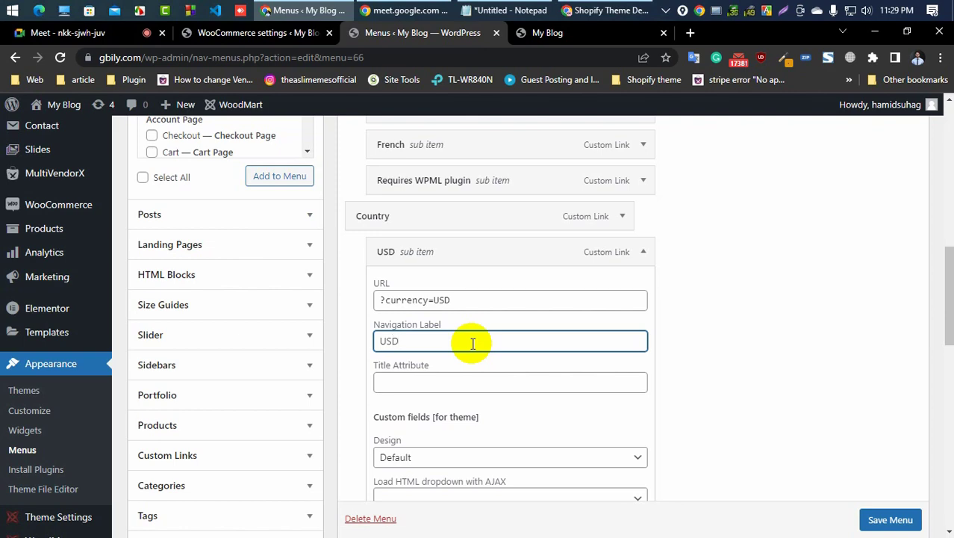
Step: Save the Top Bar Left menu with the updated USD item
scroll(612, 345, "down", 4)
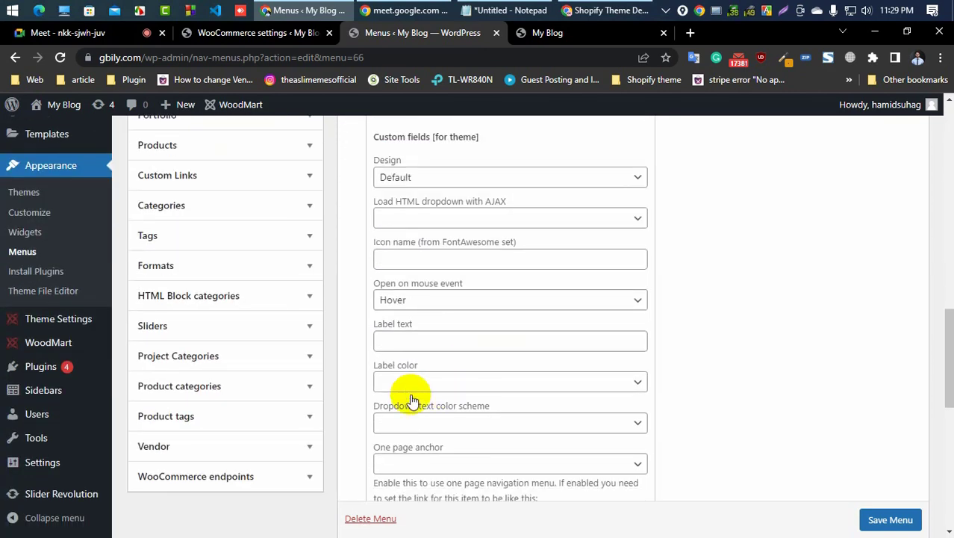
scroll(463, 359, "down", 1)
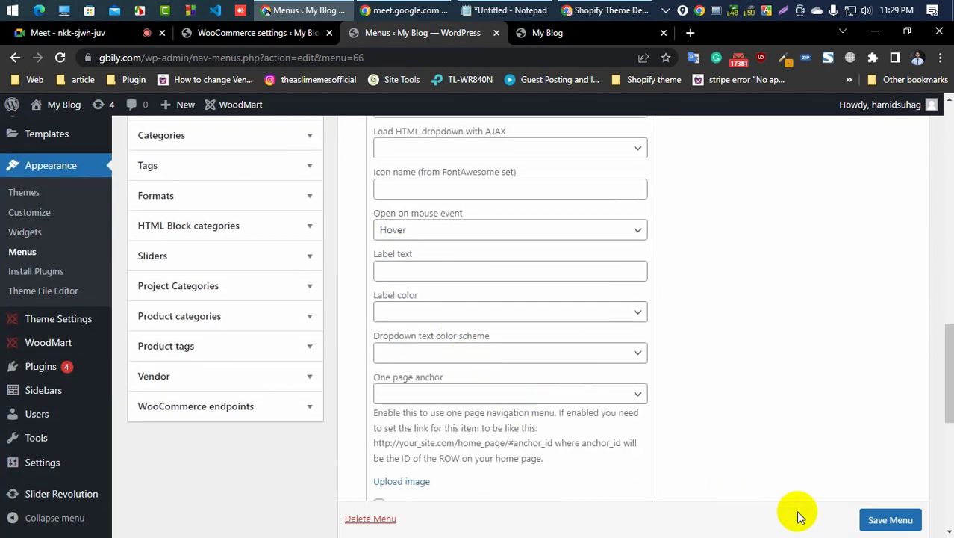
left_click(887, 521)
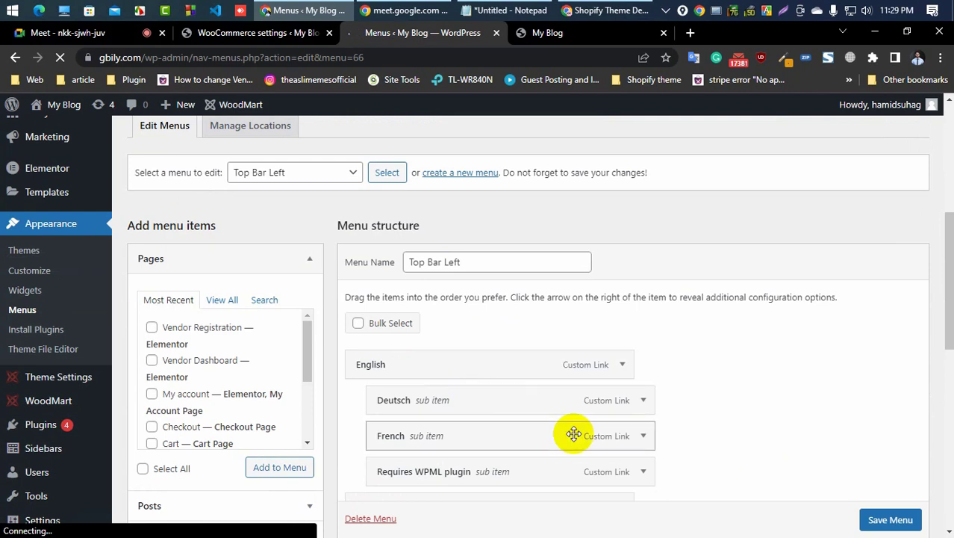
scroll(572, 431, "down", 4)
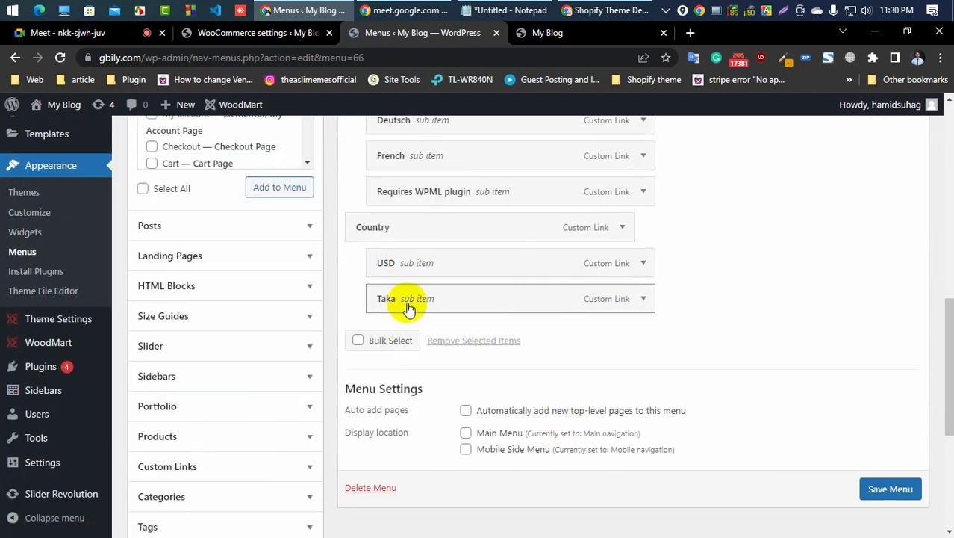
Step: Reload the storefront page and return to the Top Bar Left menu editor
left_click(567, 32)
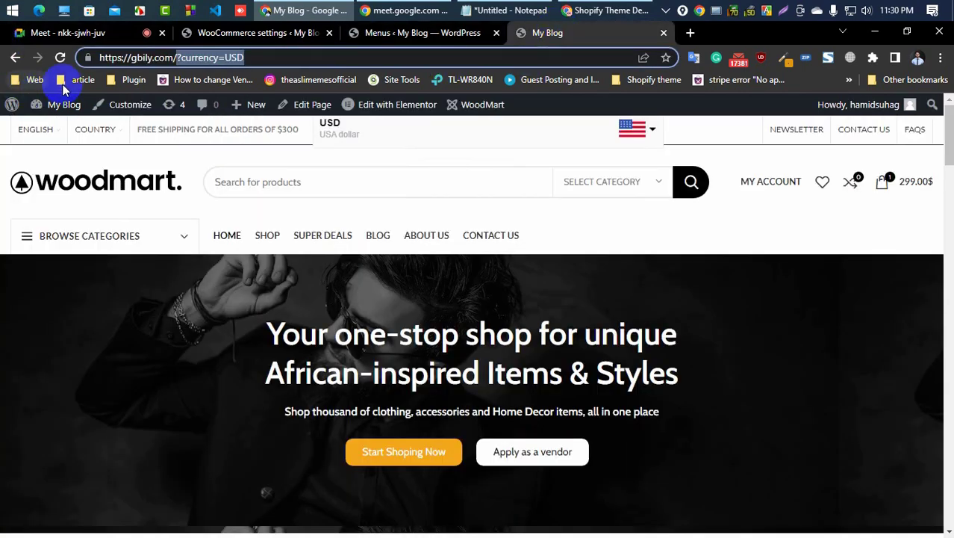
left_click(61, 58)
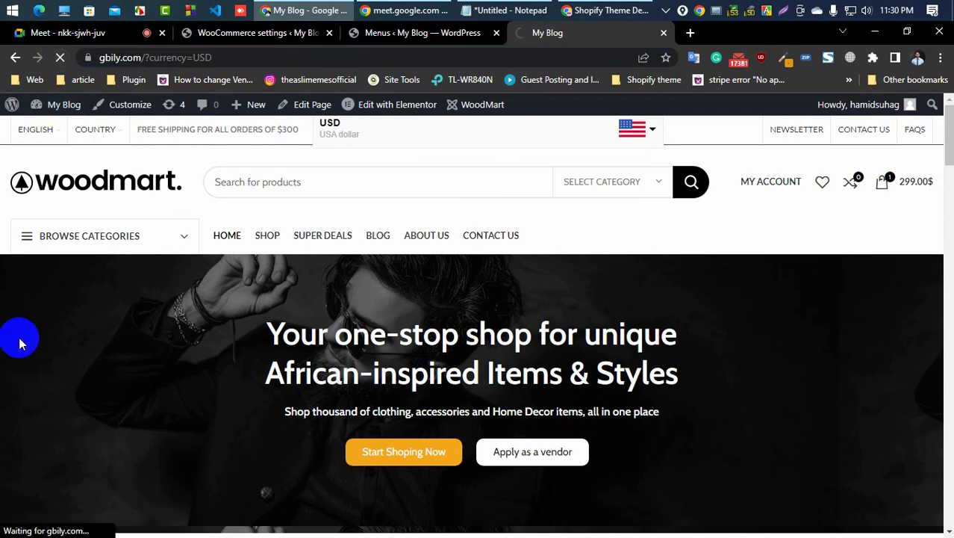
left_click(273, 32)
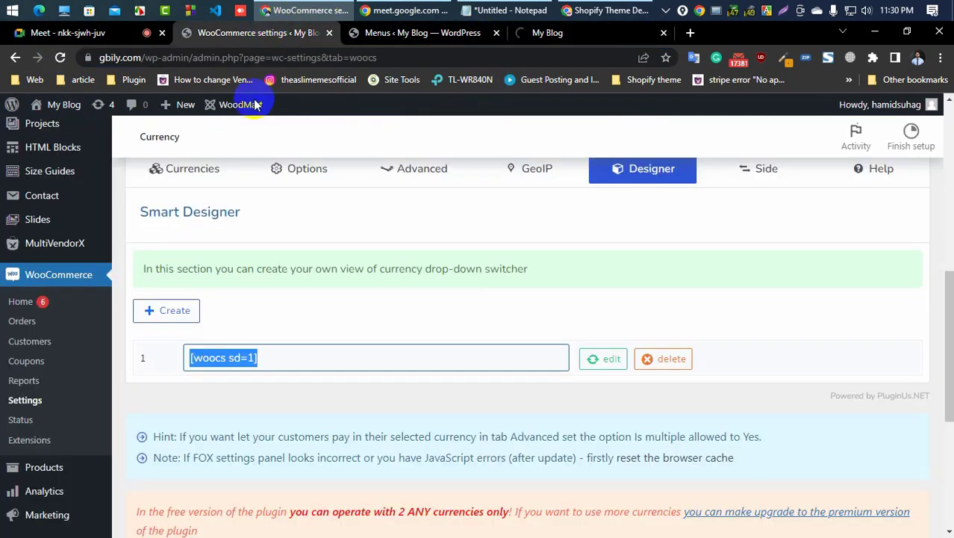
left_click(375, 32)
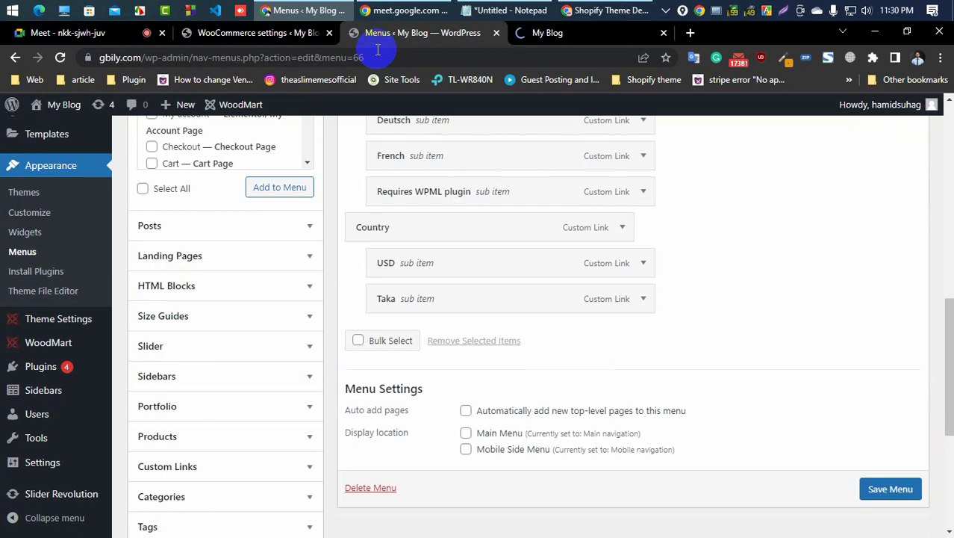
left_click(543, 32)
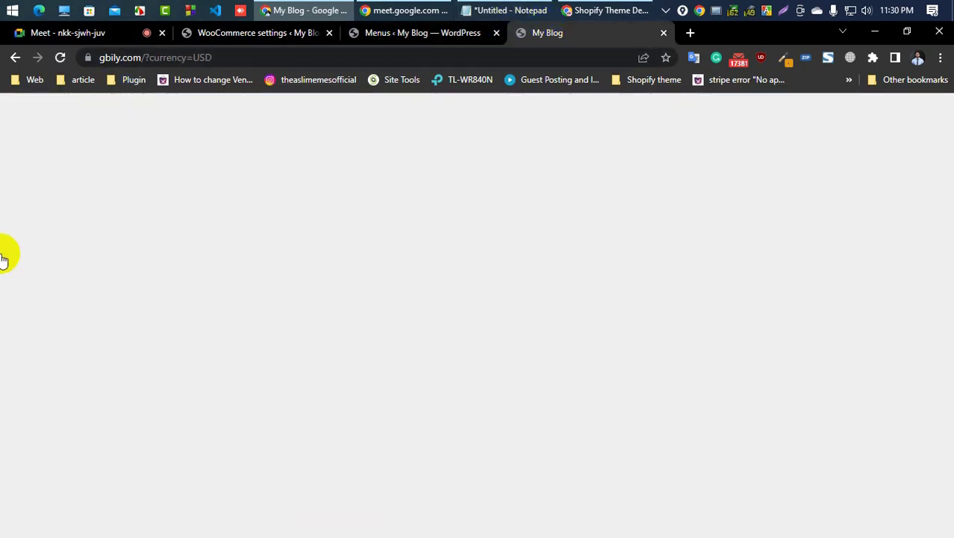
left_click(390, 33)
scroll(331, 185, "up", 5)
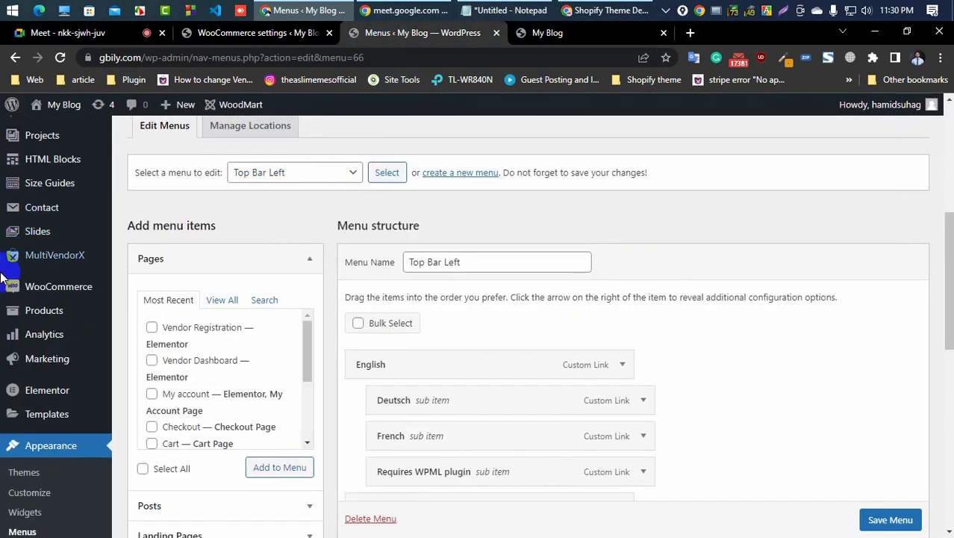
Step: Open the WoodMart Header builder in a new browser tab from the admin menu
scroll(590, 323, "down", 2)
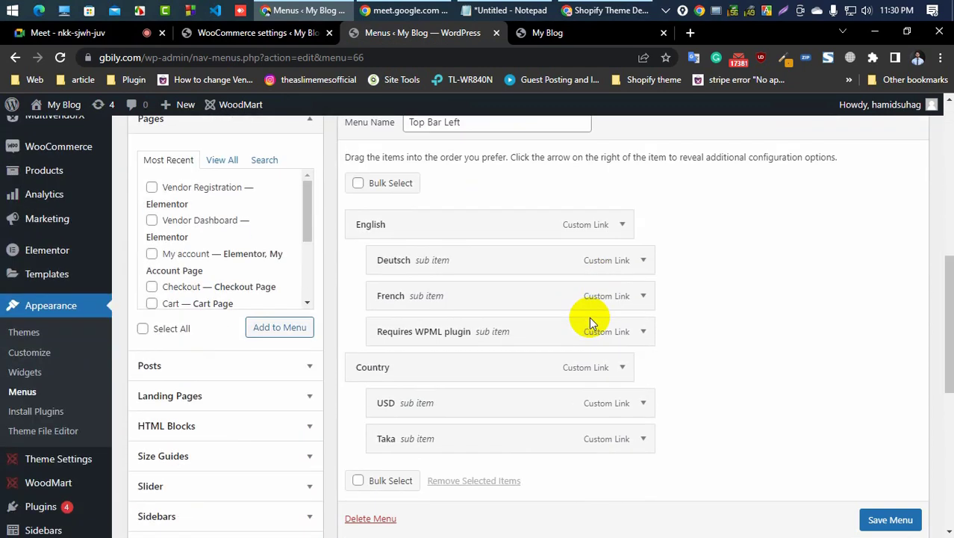
scroll(15, 299, "up", 1)
mouse_move(15, 314)
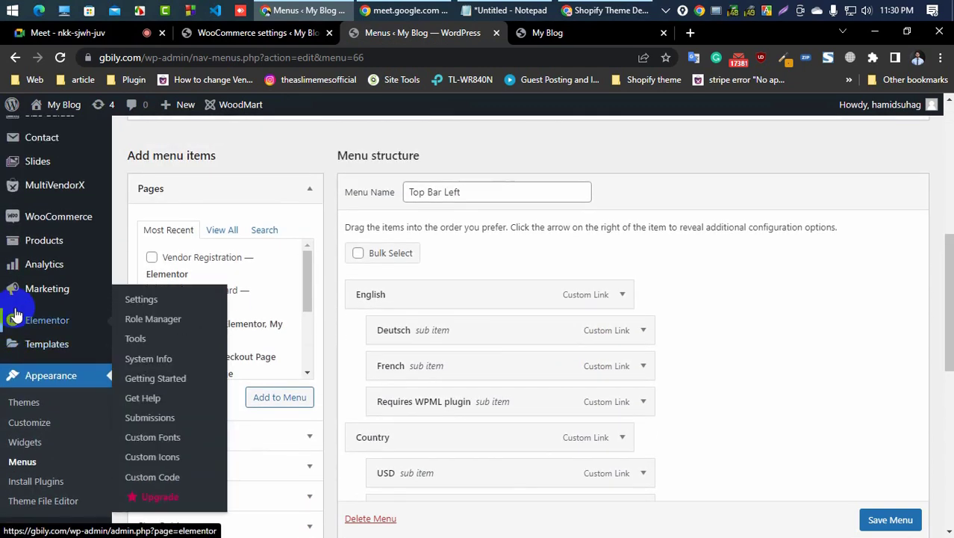
scroll(15, 314, "down", 3)
mouse_move(58, 350)
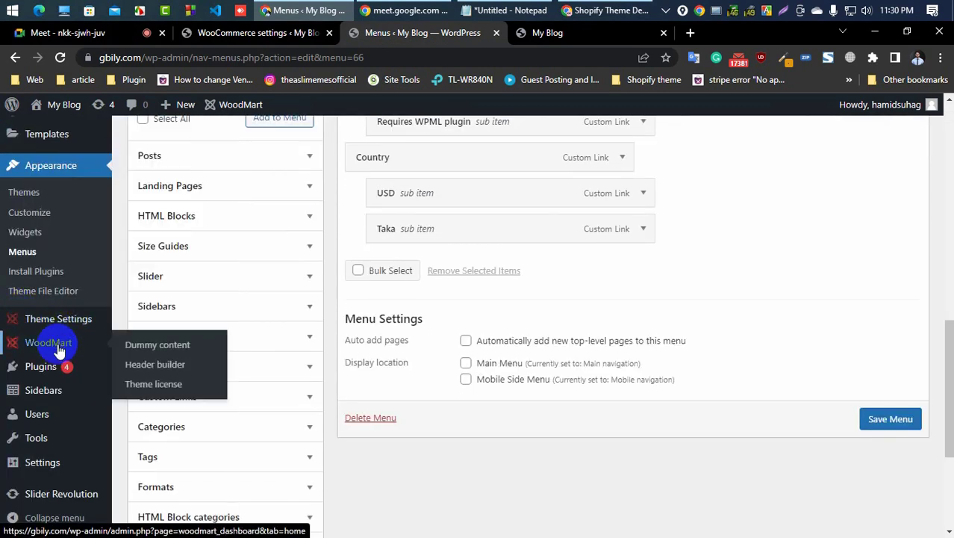
right_click(153, 365)
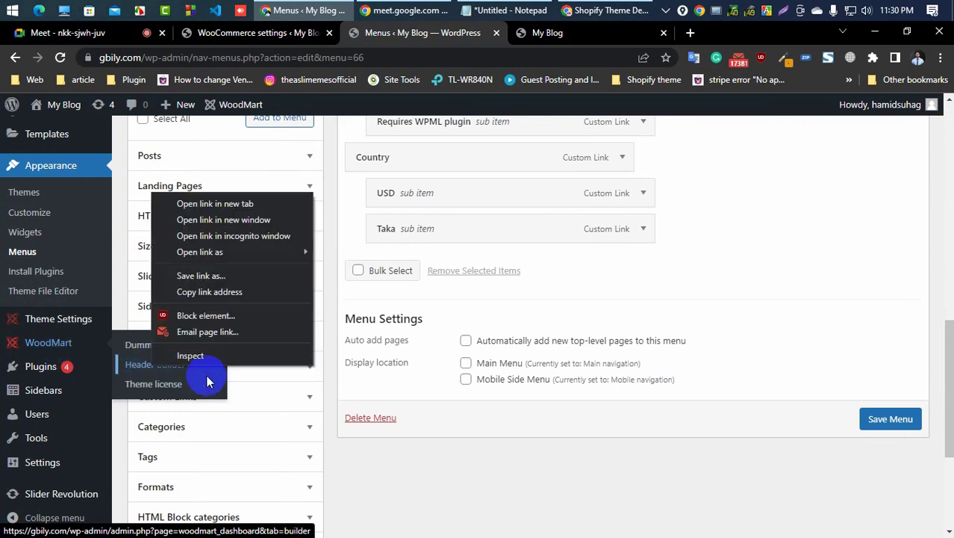
left_click(218, 204)
left_click(490, 33)
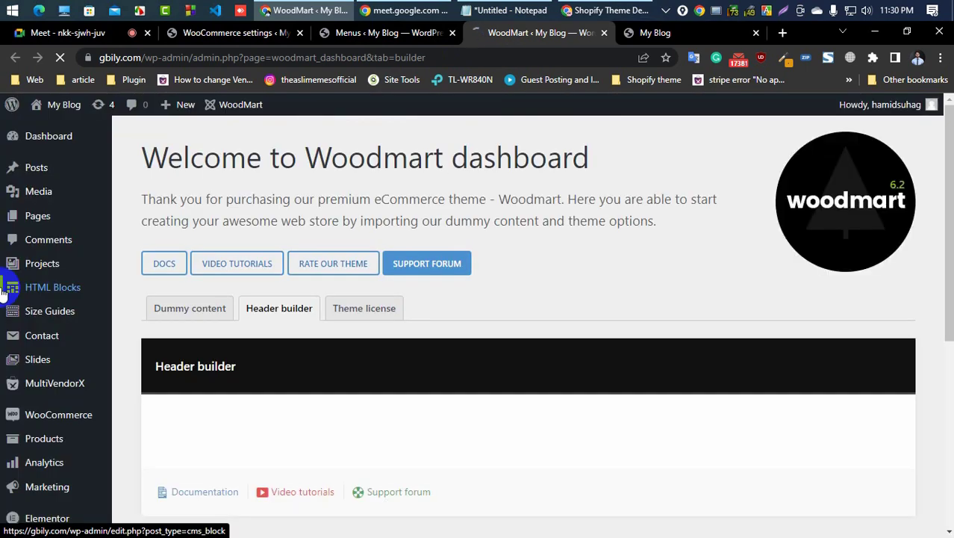
Step: Edit the Header Retail layout, delete the Text/HTML element from the top bar's center, and save the header
scroll(330, 377, "down", 4)
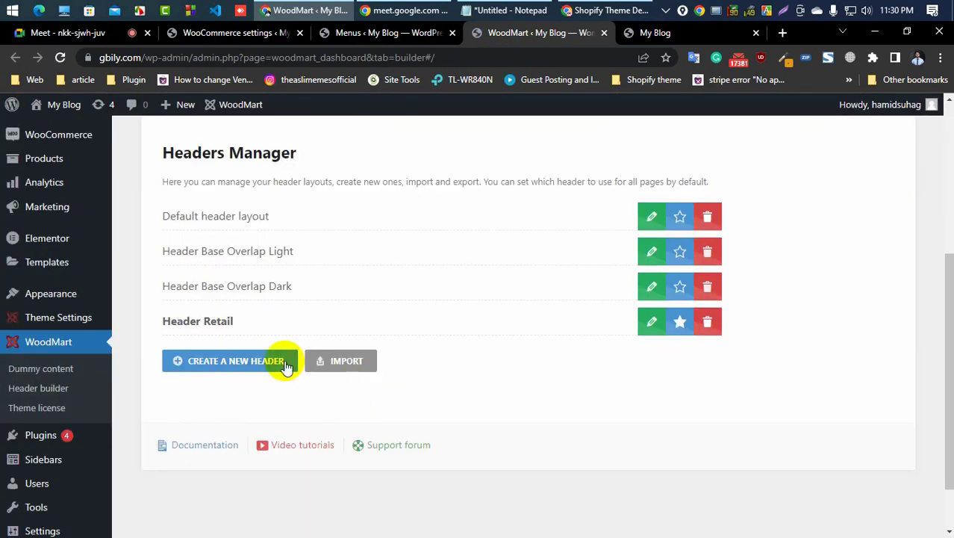
left_click(652, 321)
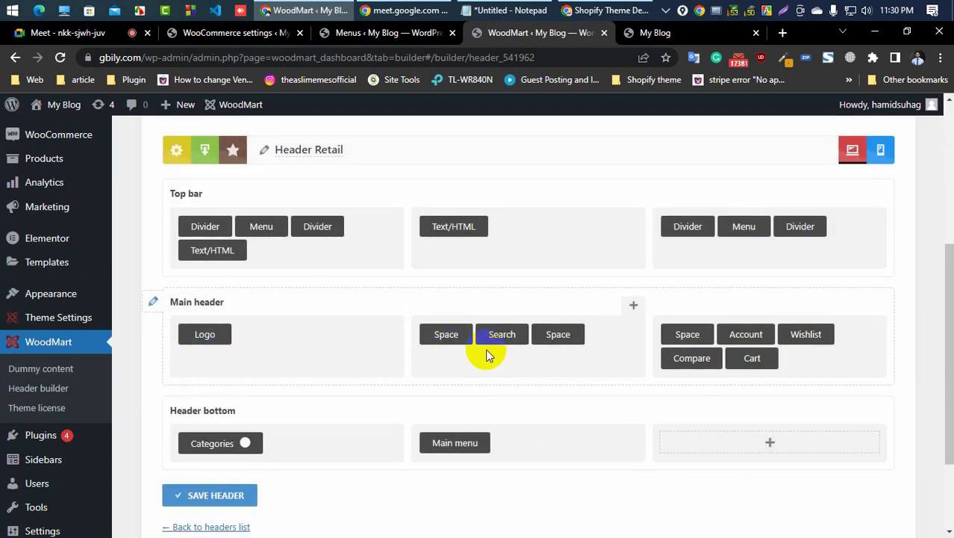
mouse_move(456, 228)
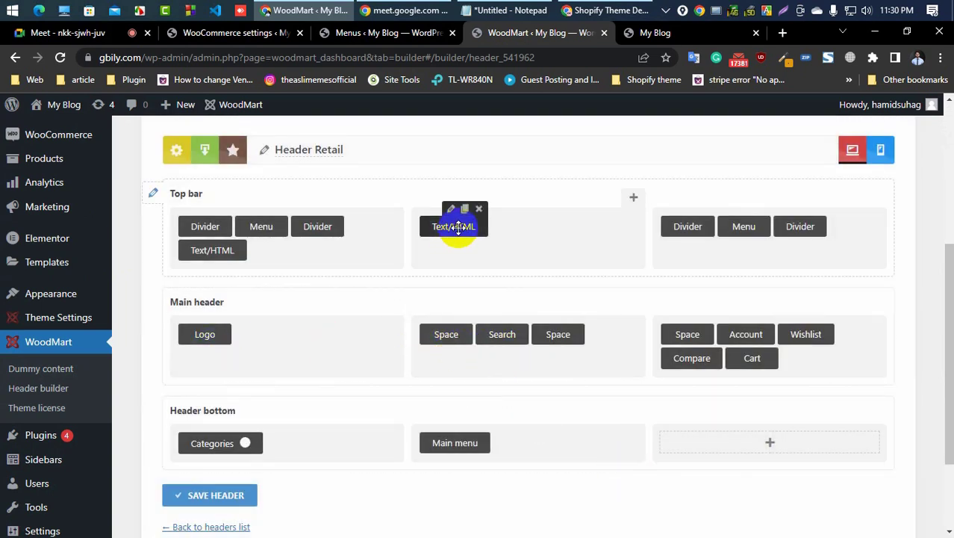
left_click(479, 209)
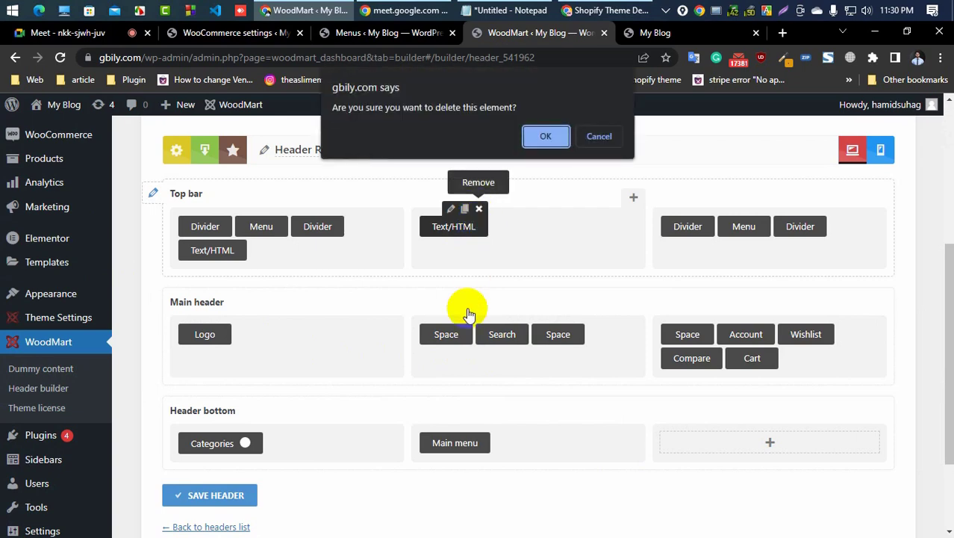
left_click(541, 142)
left_click(210, 500)
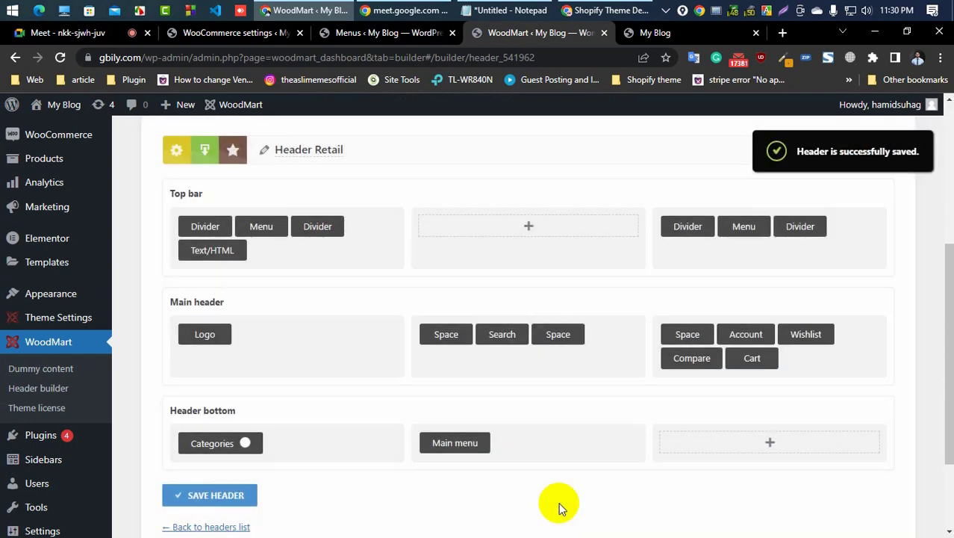
Step: Reload the storefront tab and scroll through the featured product prices
left_click(652, 32)
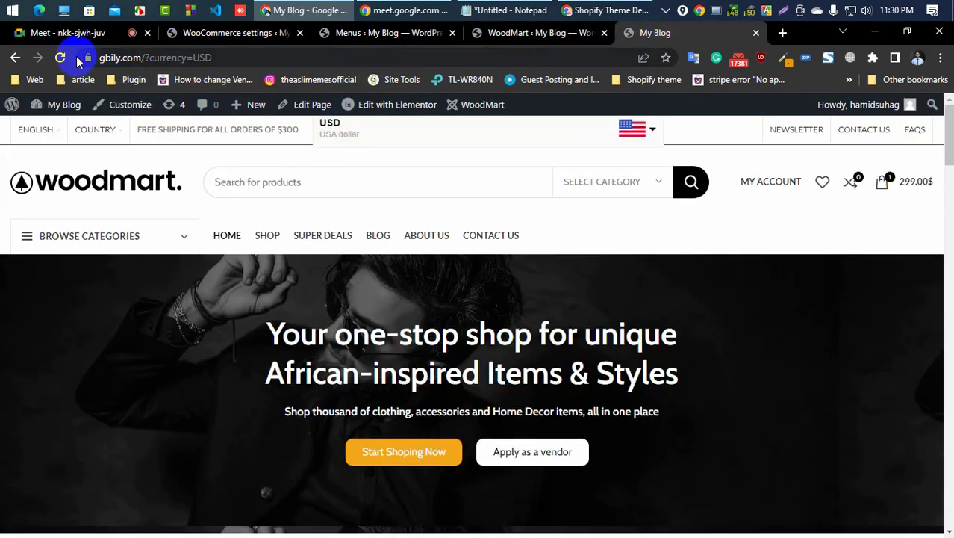
left_click(60, 58)
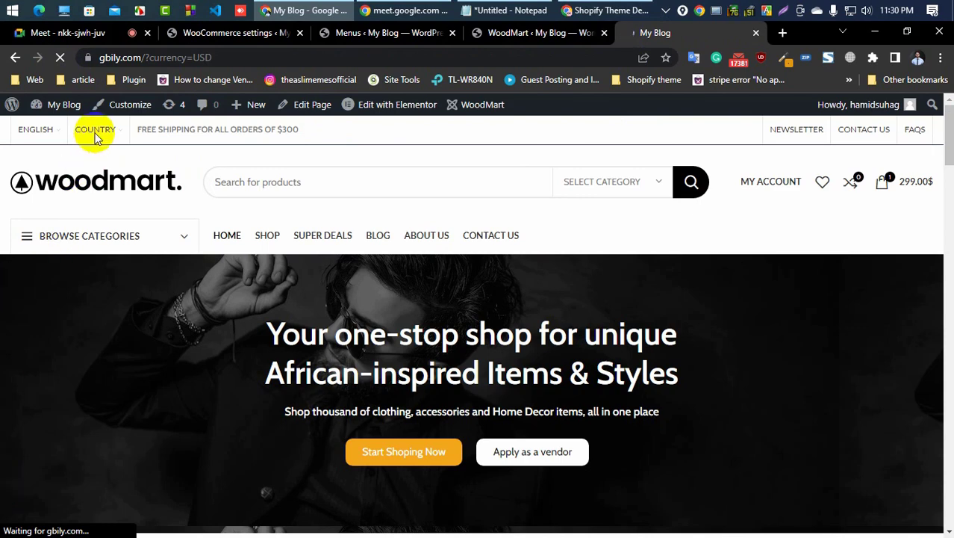
scroll(78, 224, "down", 10)
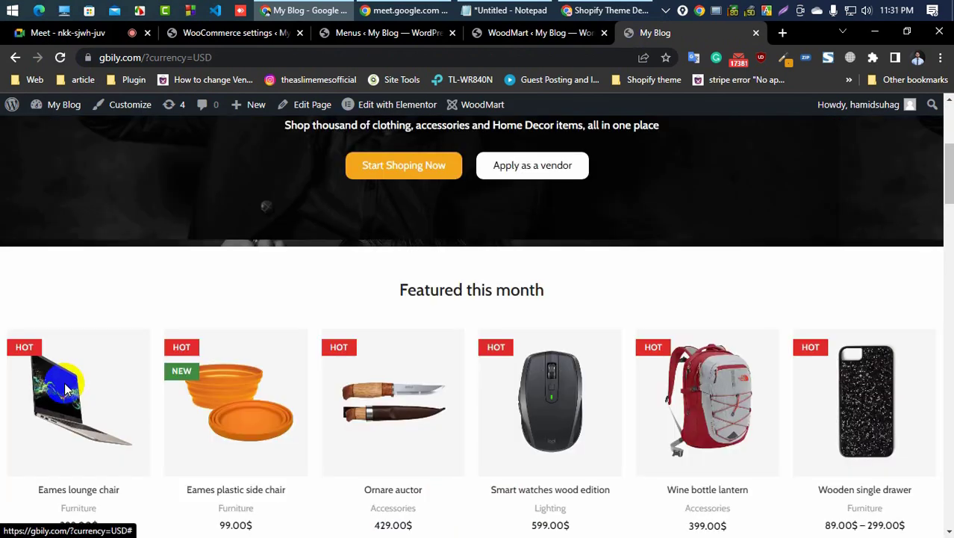
scroll(64, 384, "down", 5)
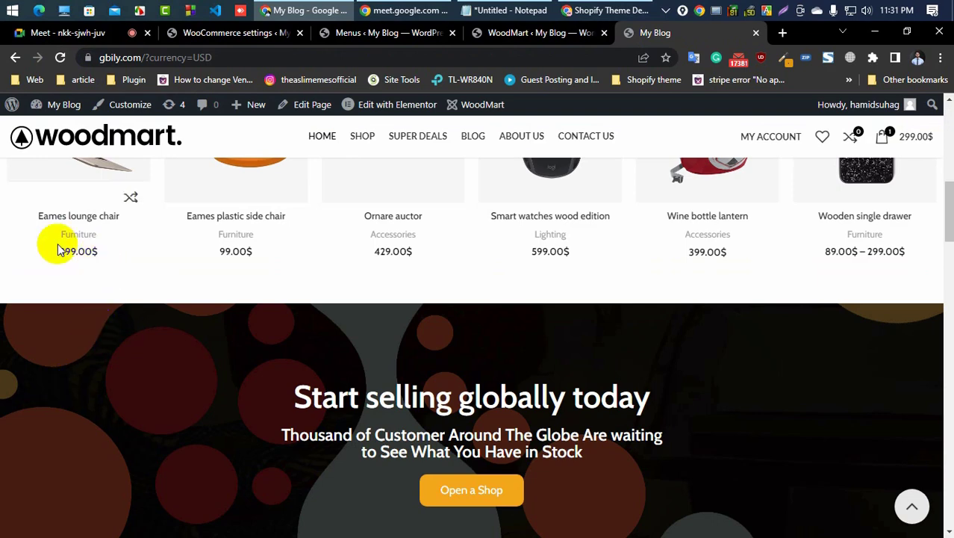
scroll(51, 299, "up", 15)
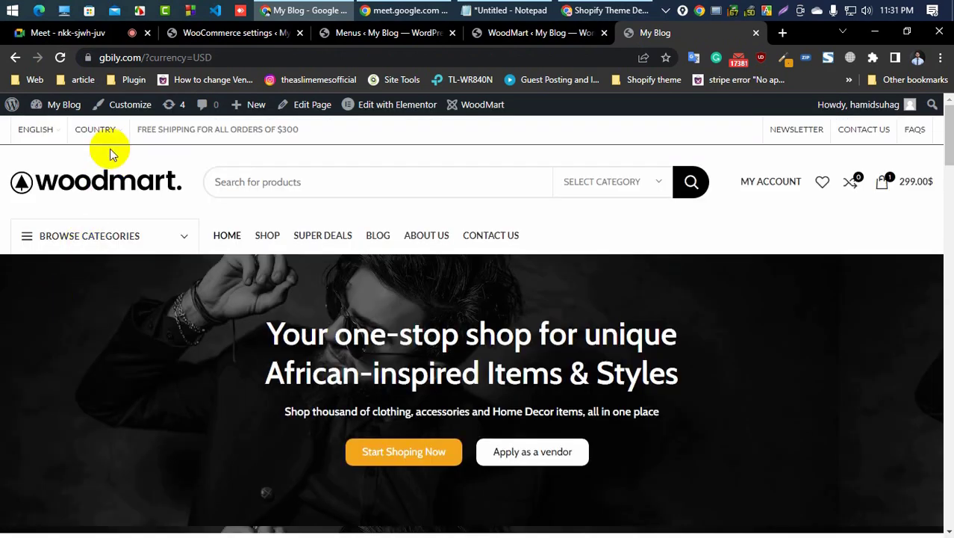
Step: Switch the storefront currency to Taka from the Country menu and browse the converted product prices
mouse_move(110, 138)
left_click(91, 189)
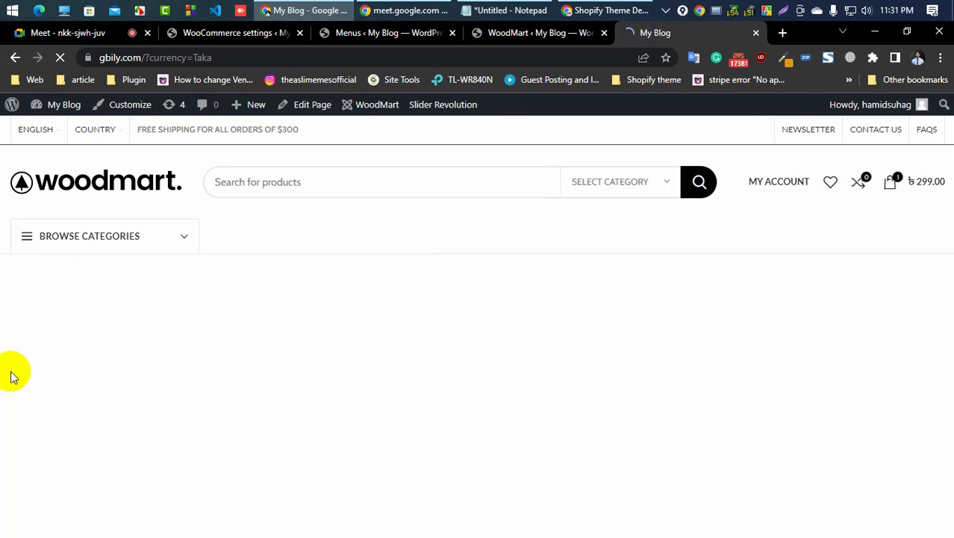
scroll(11, 373, "down", 7)
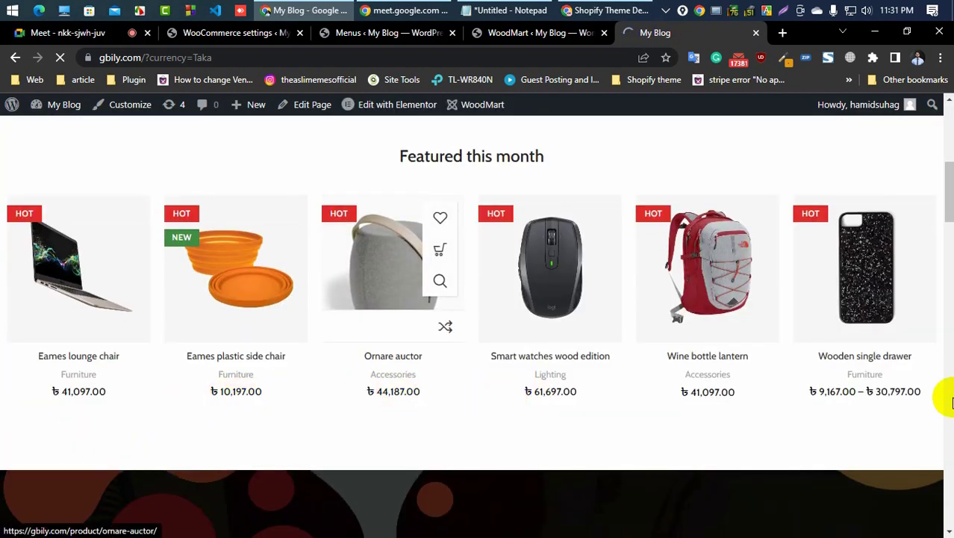
scroll(132, 437, "up", 7)
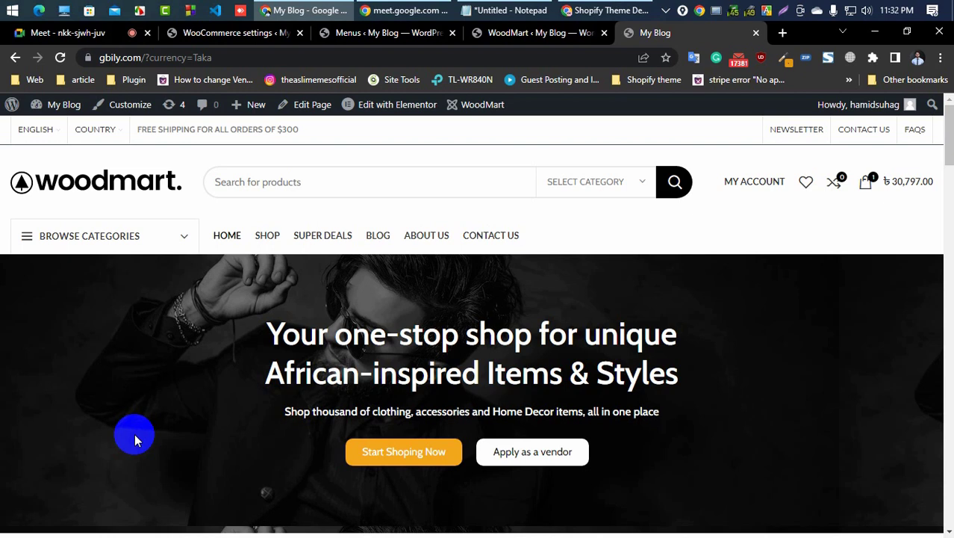
scroll(45, 400, "down", 7)
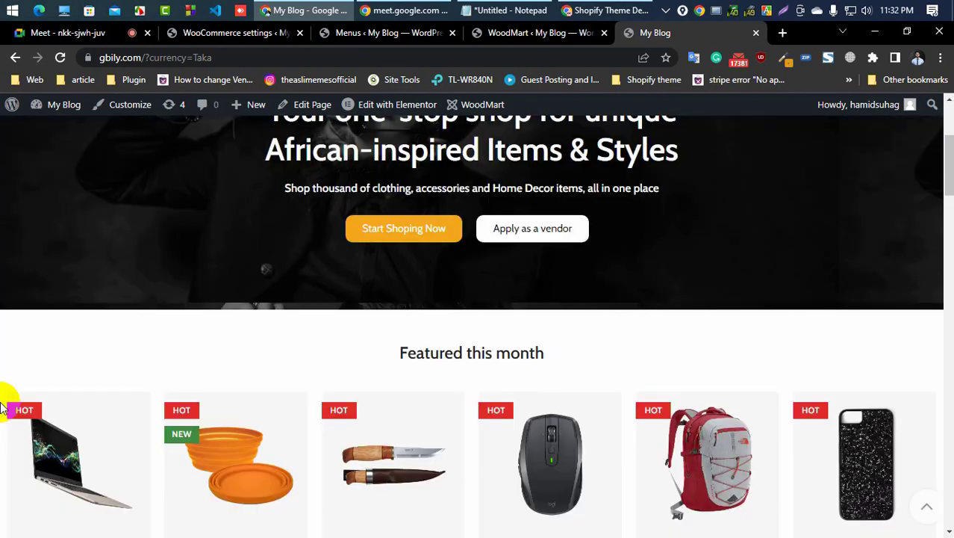
scroll(14, 407, "down", 15)
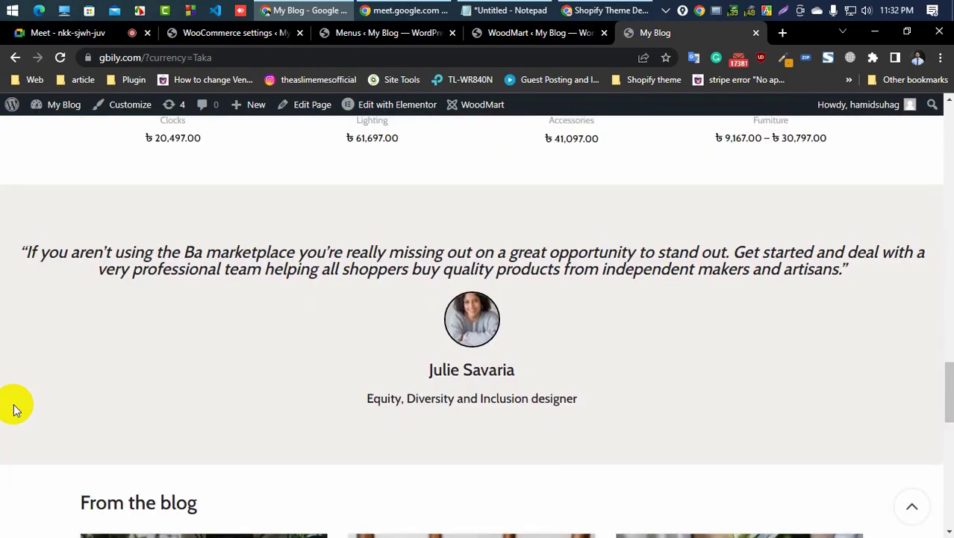
scroll(160, 219, "up", 6)
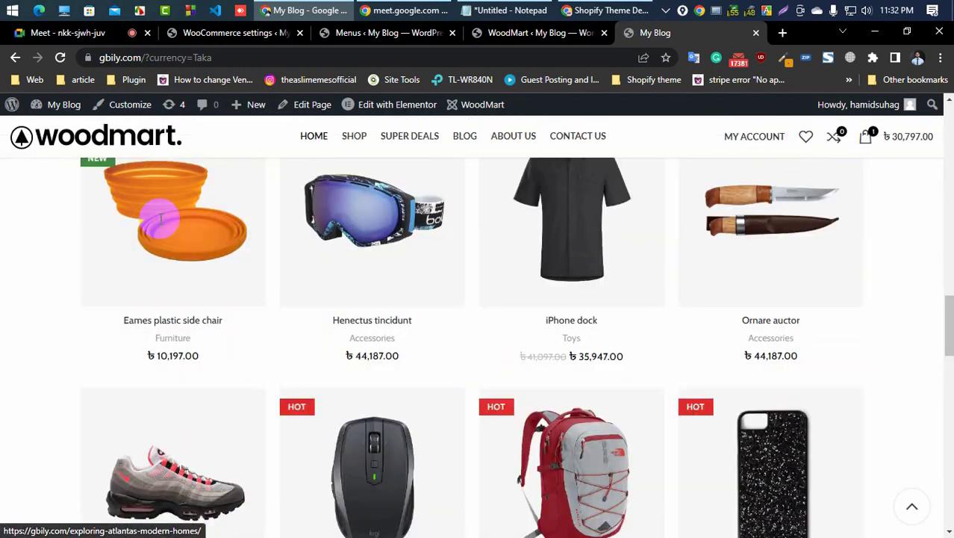
scroll(160, 220, "up", 10)
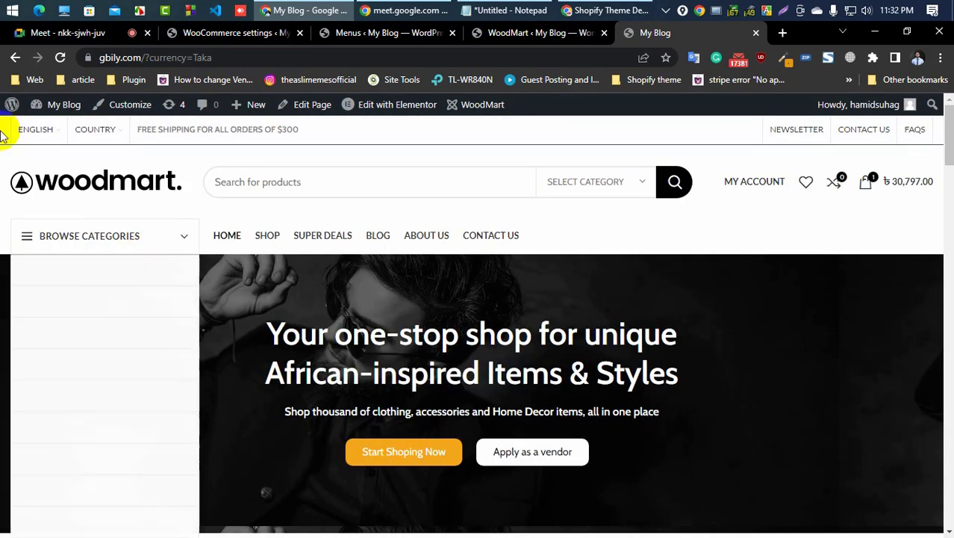